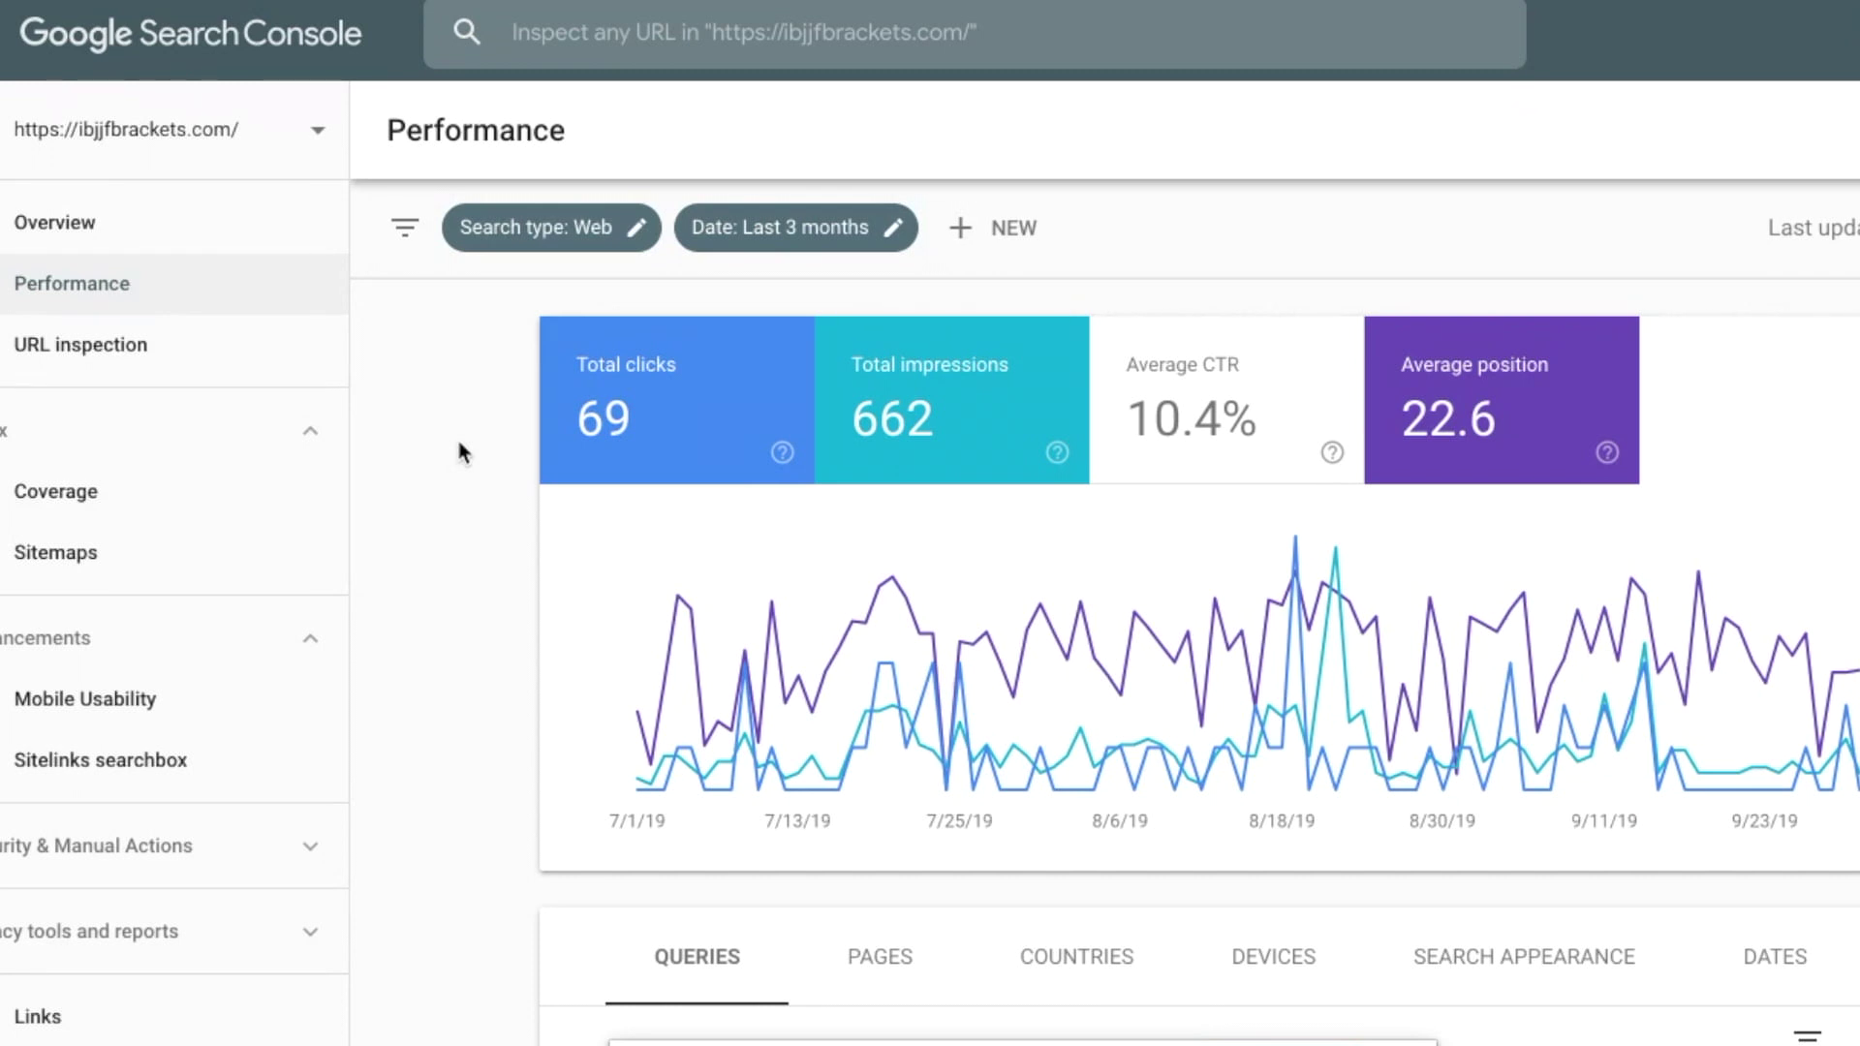
Step: Reduce the performance chart to total clicks by hiding average position and total impressions, and view the resulting query list
scroll(456, 436, down, 1)
scroll(456, 436, up, 1)
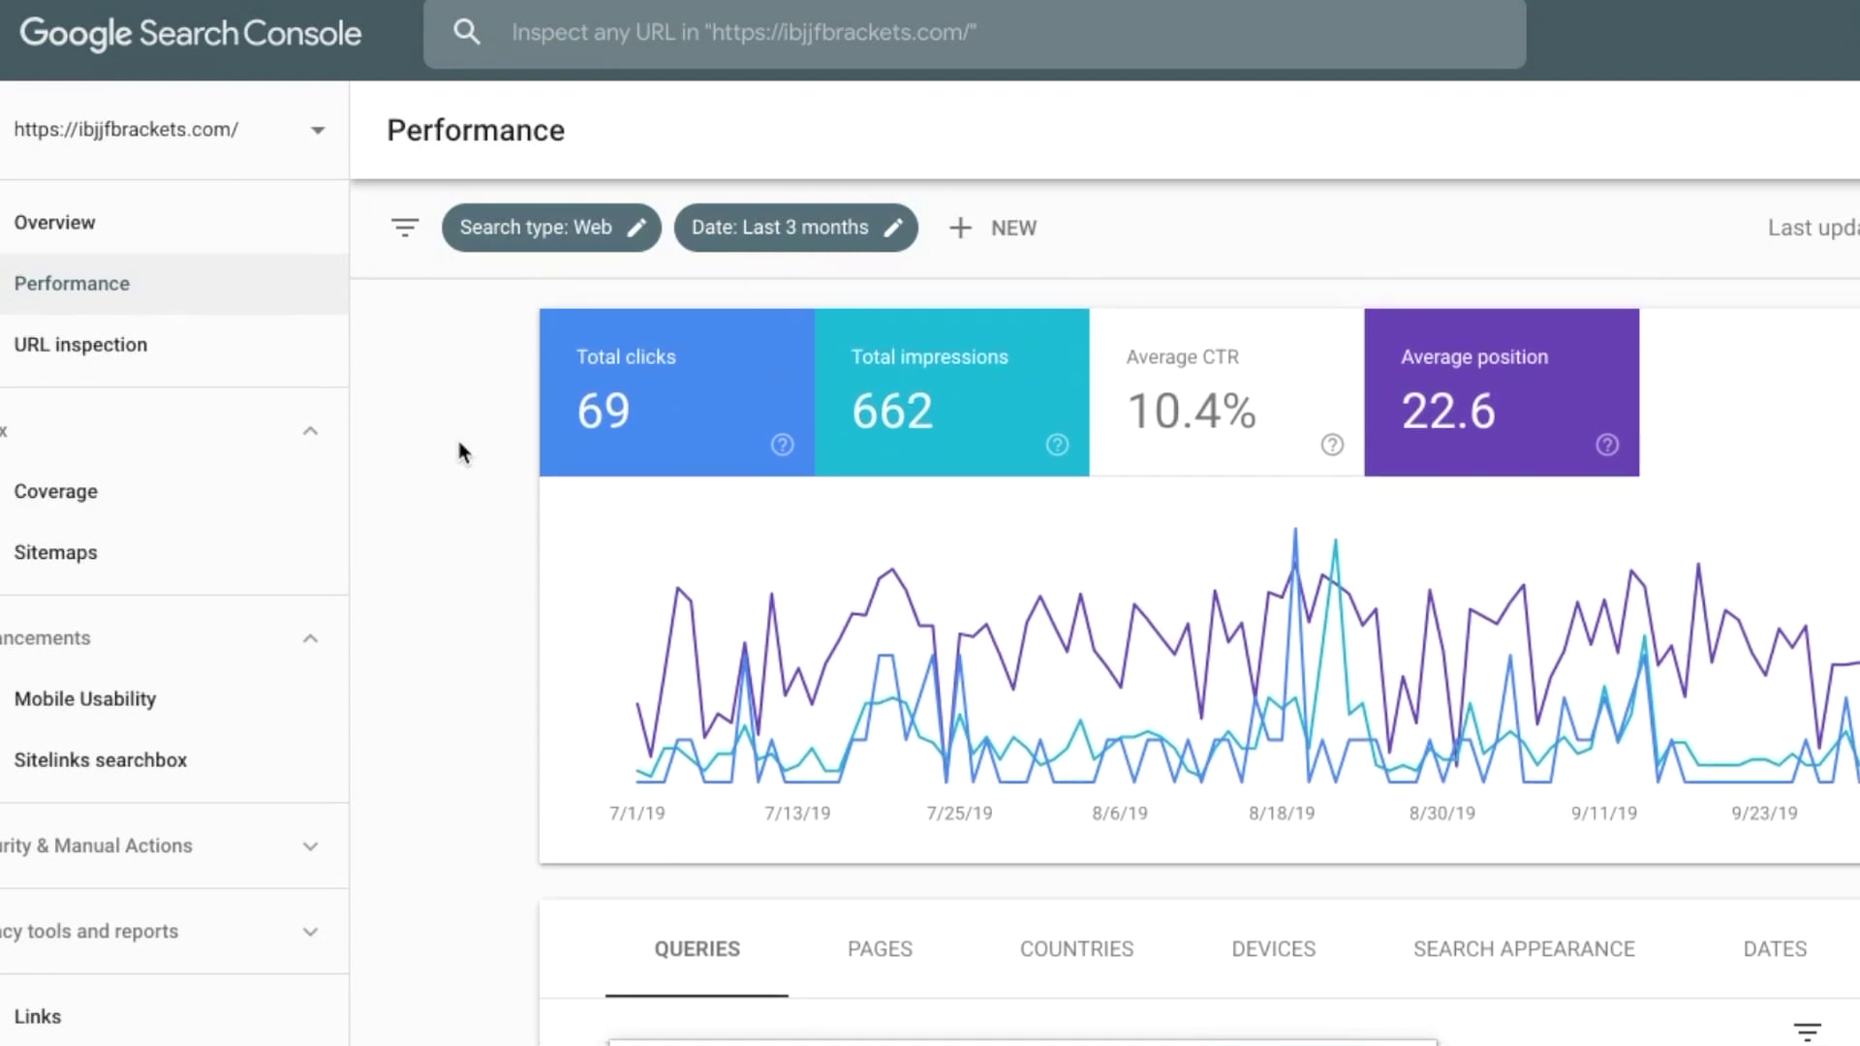
scroll(459, 448, down, 4)
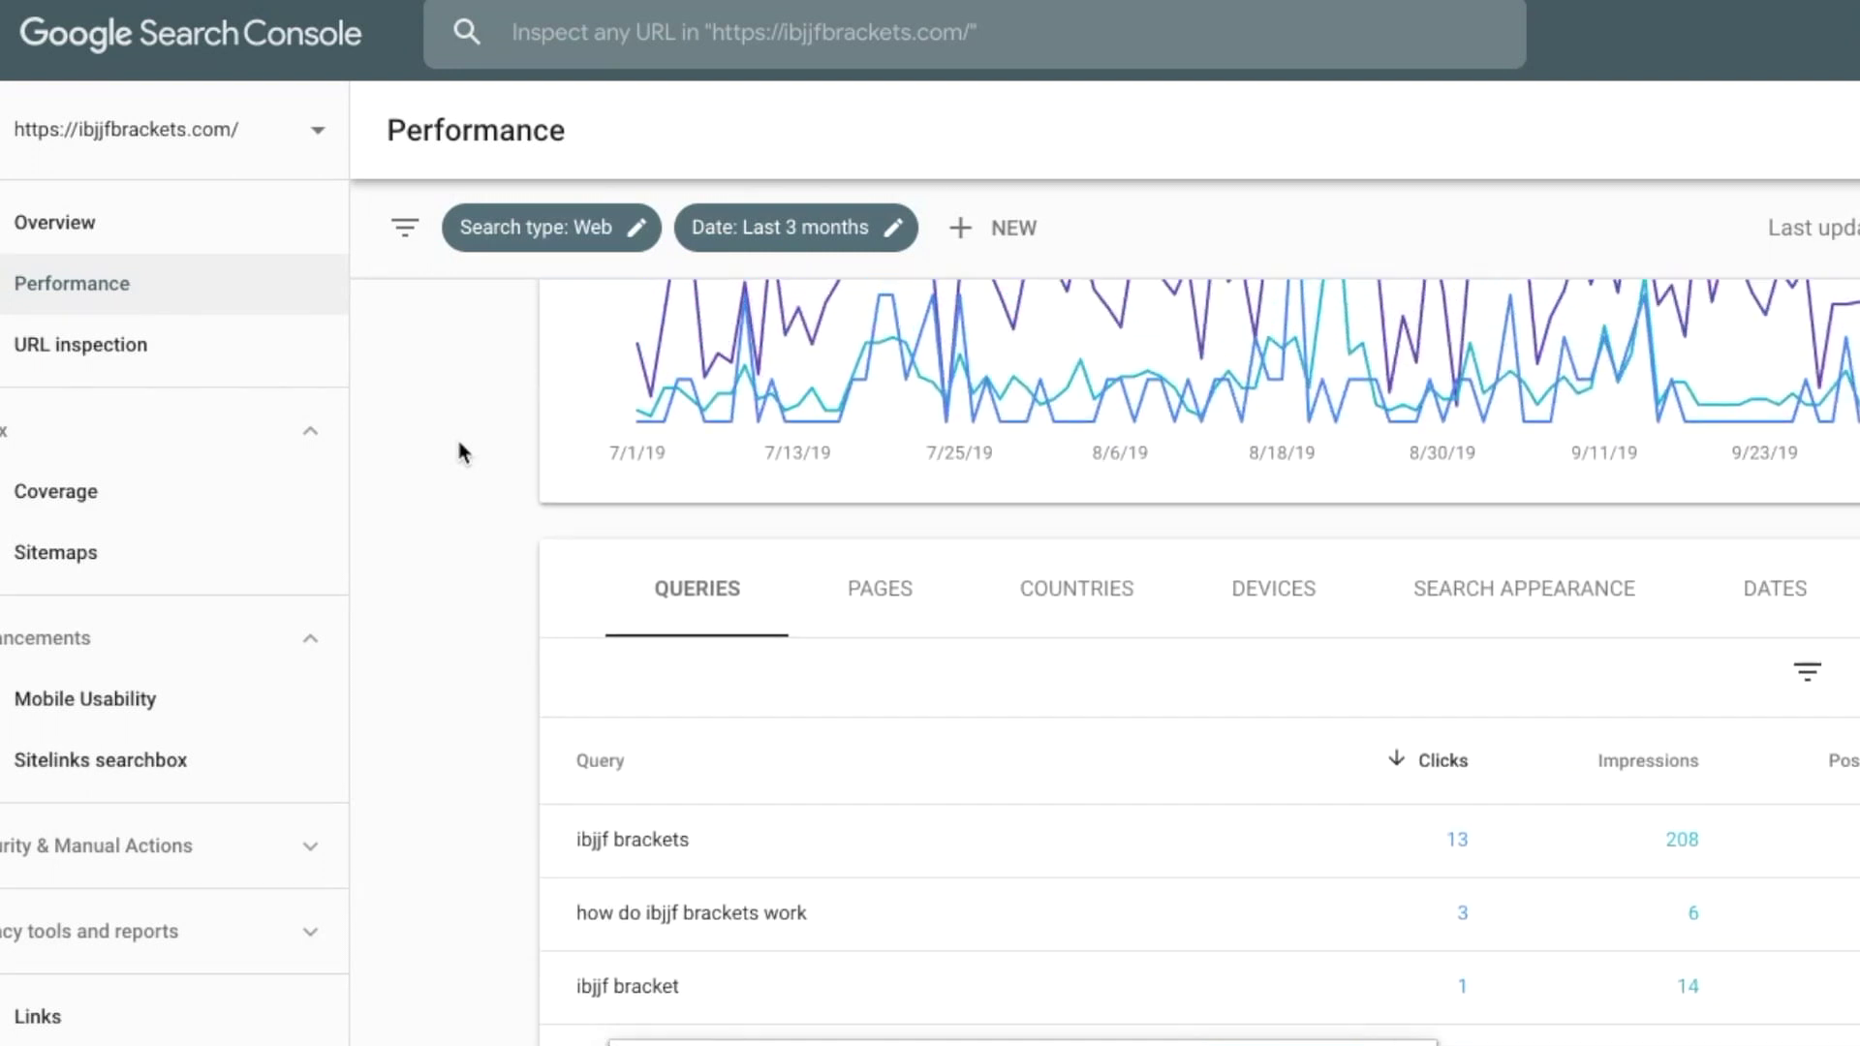
scroll(456, 436, up, 3)
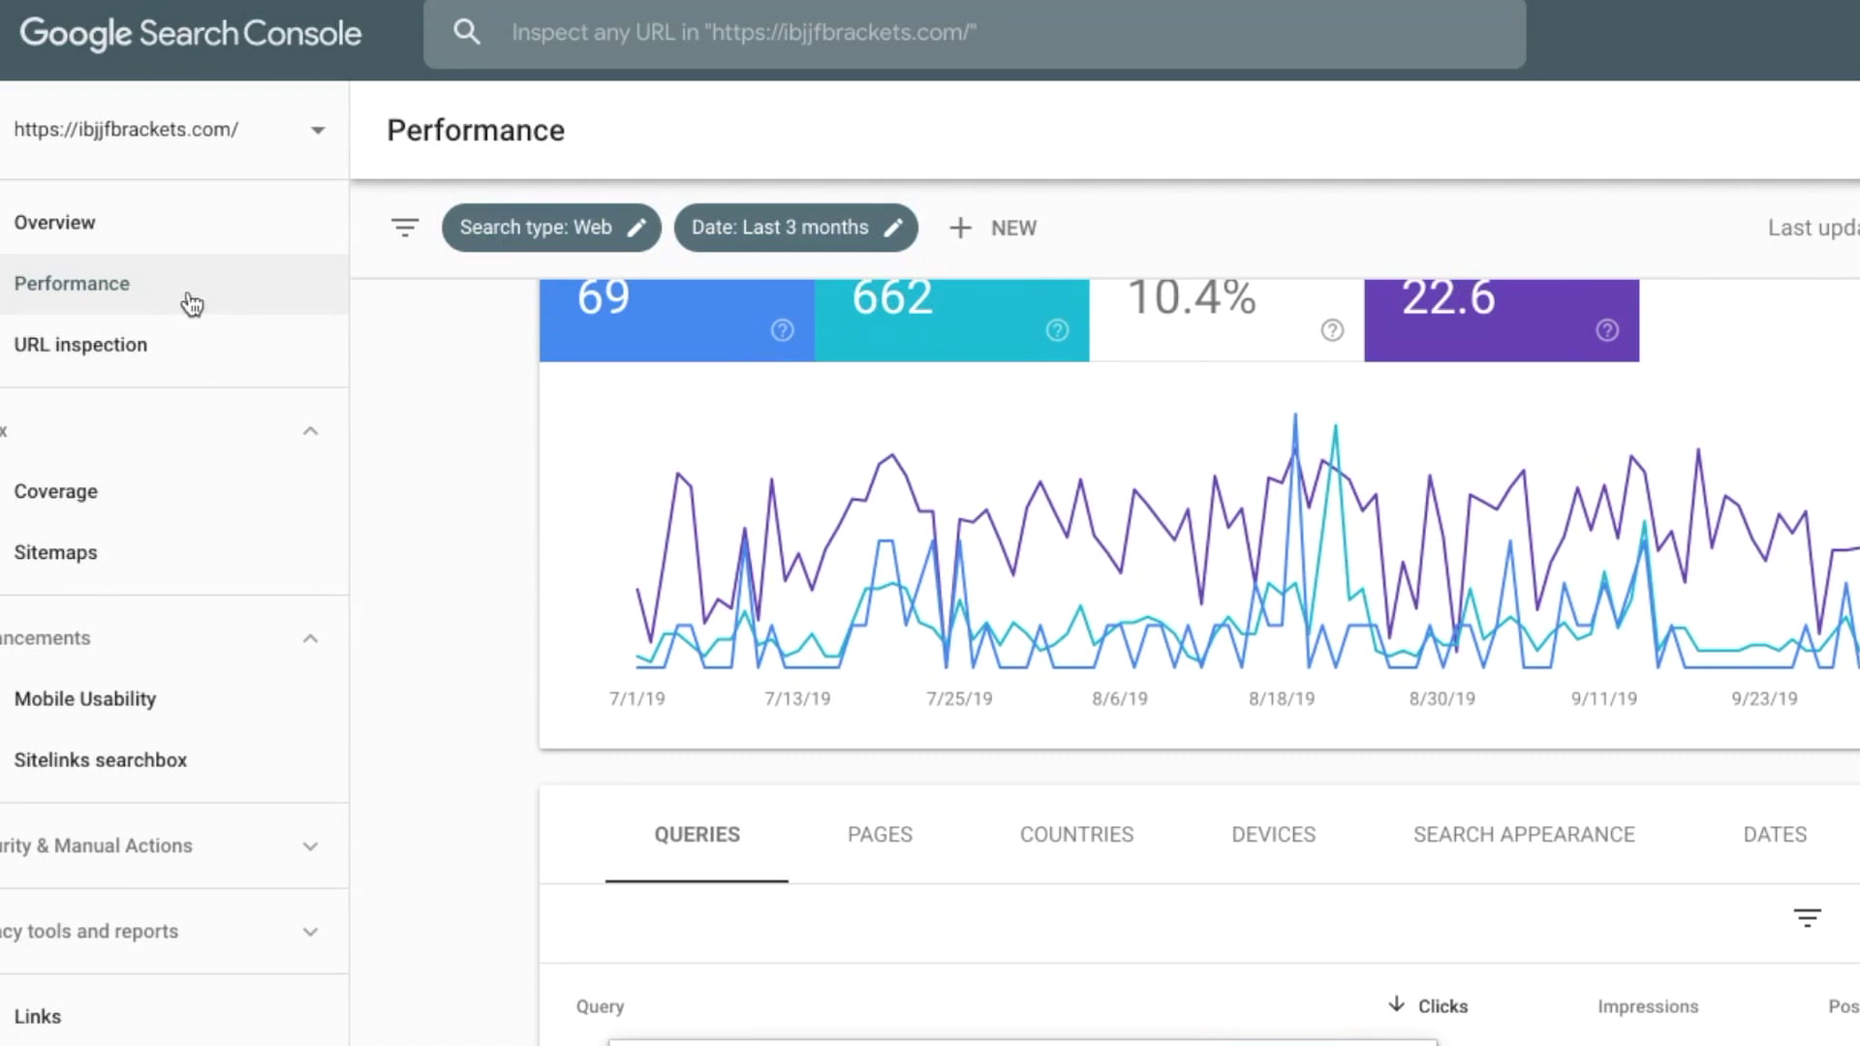
scroll(453, 492, up, 1)
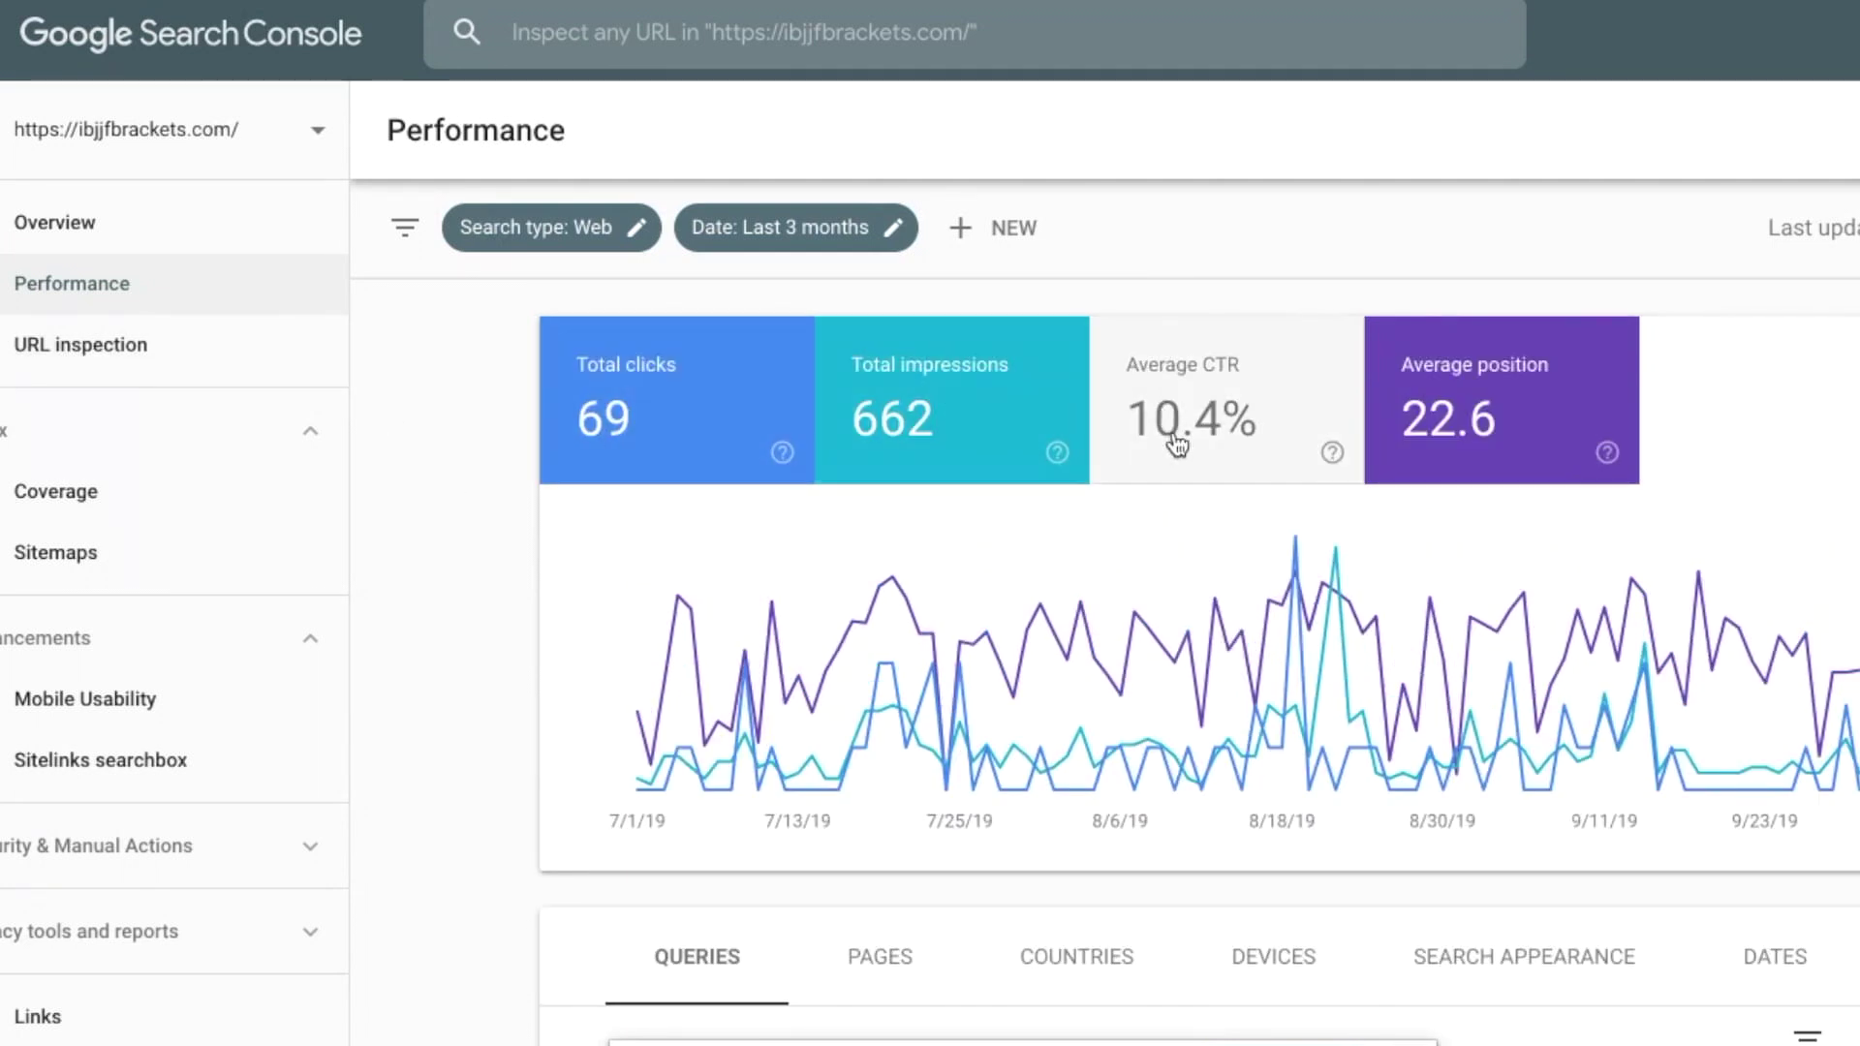
click(1530, 423)
click(1005, 407)
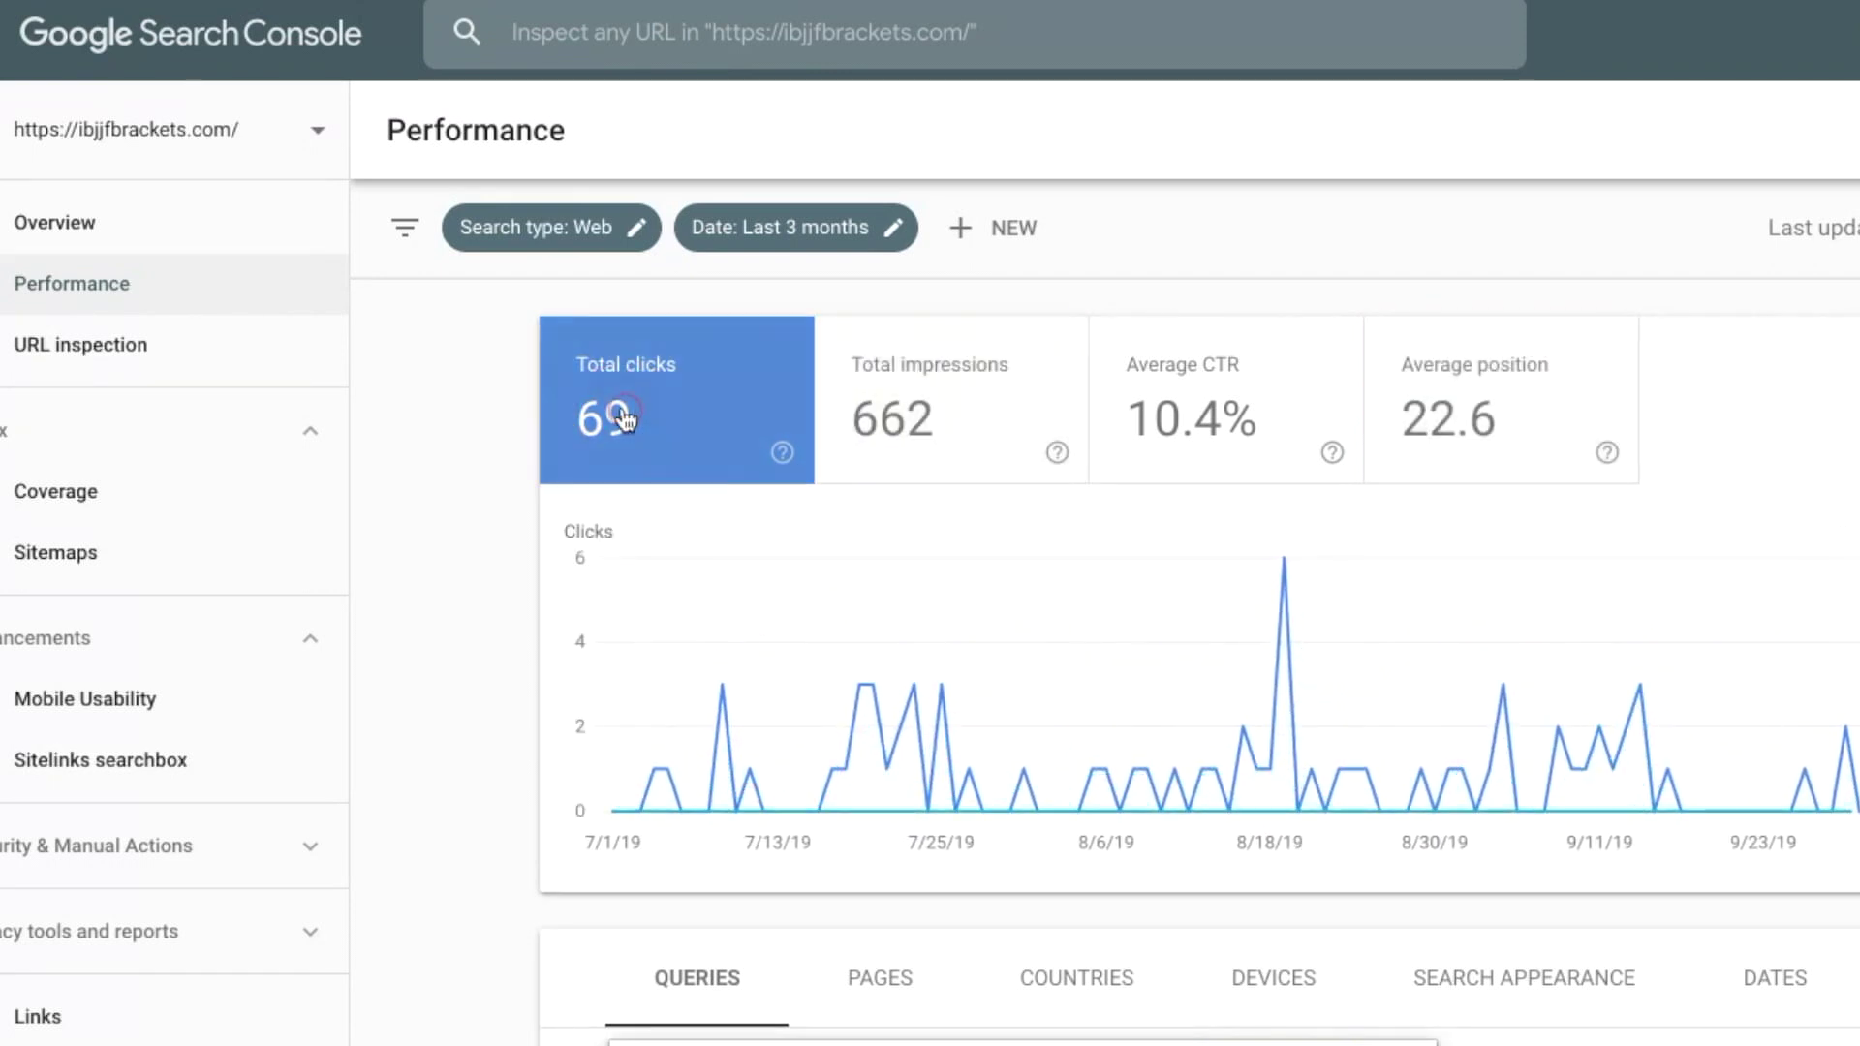
scroll(1120, 688, down, 6)
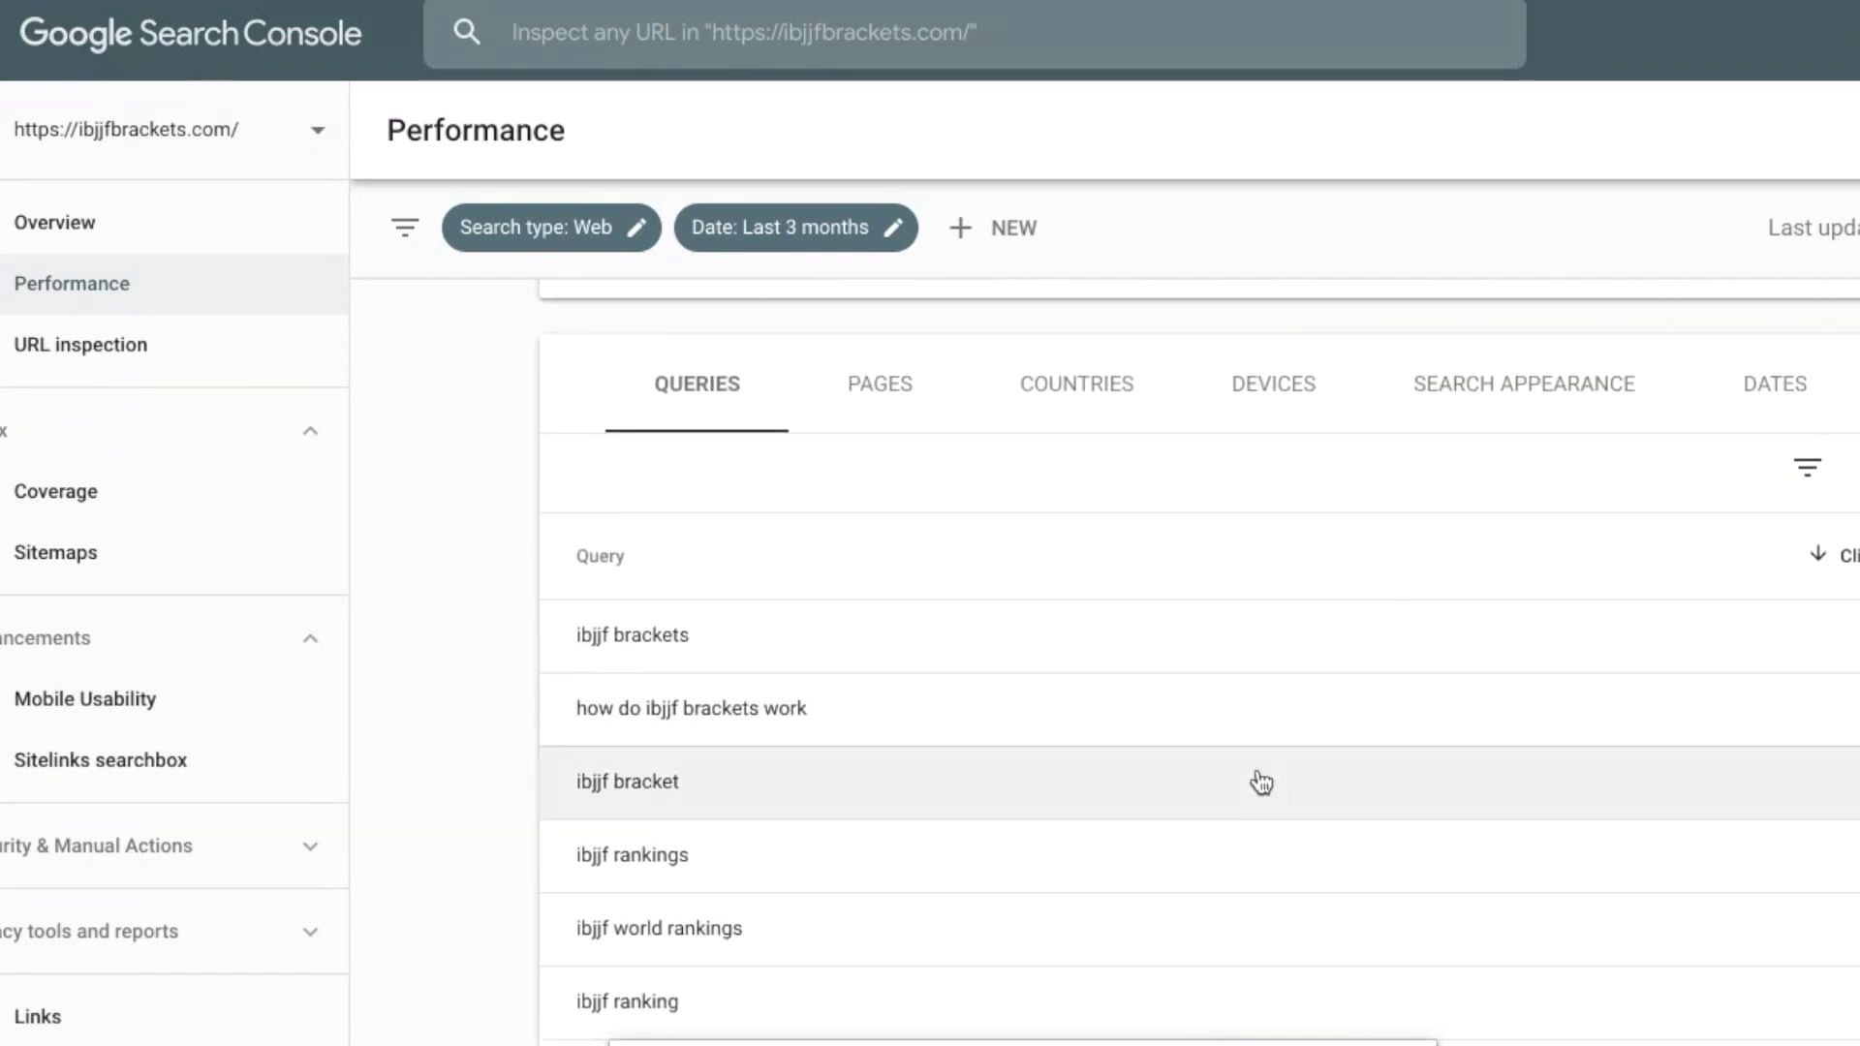
scroll(1259, 781, up, 6)
Step: Show total impressions, average position and average CTR alongside total clicks in the performance report
click(988, 442)
click(1518, 388)
click(1312, 394)
Step: Examine the clicks, impressions and CTR of the individual search queries listed for ibjjfbrackets.com
scroll(1670, 595, down, 5)
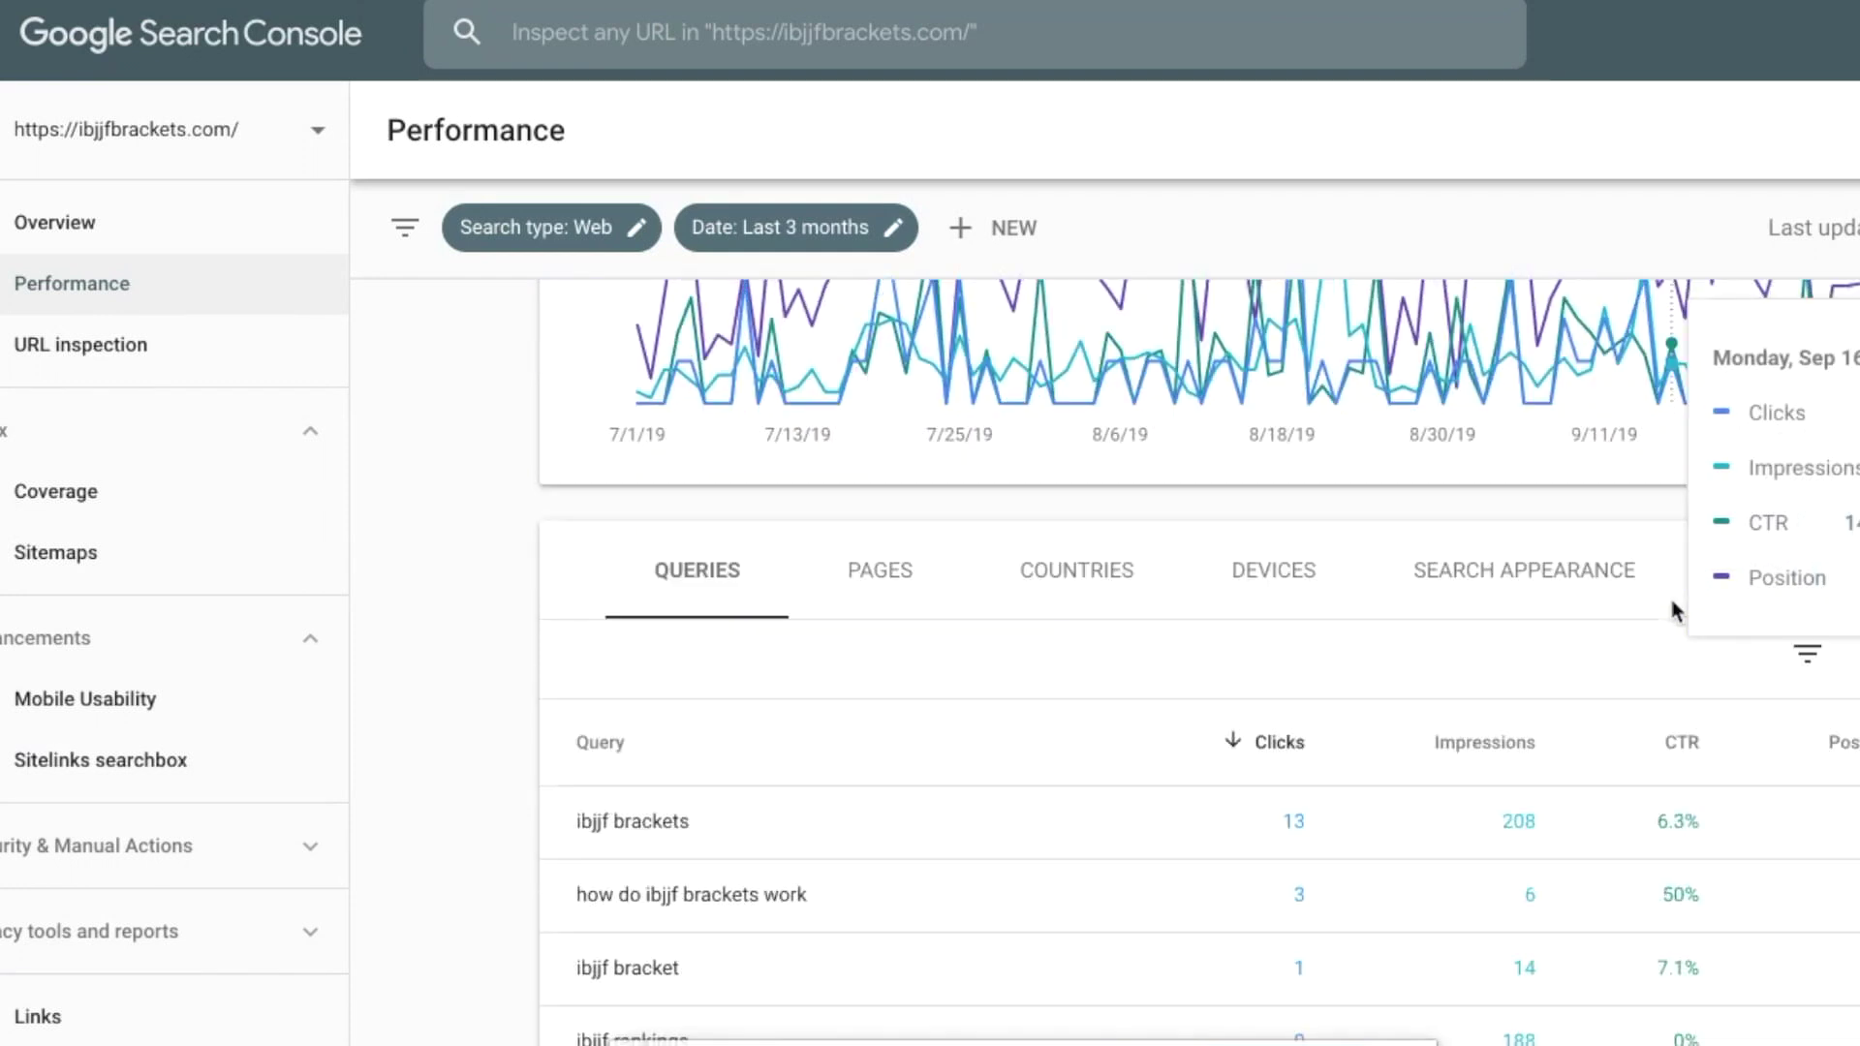
scroll(1662, 839, down, 1)
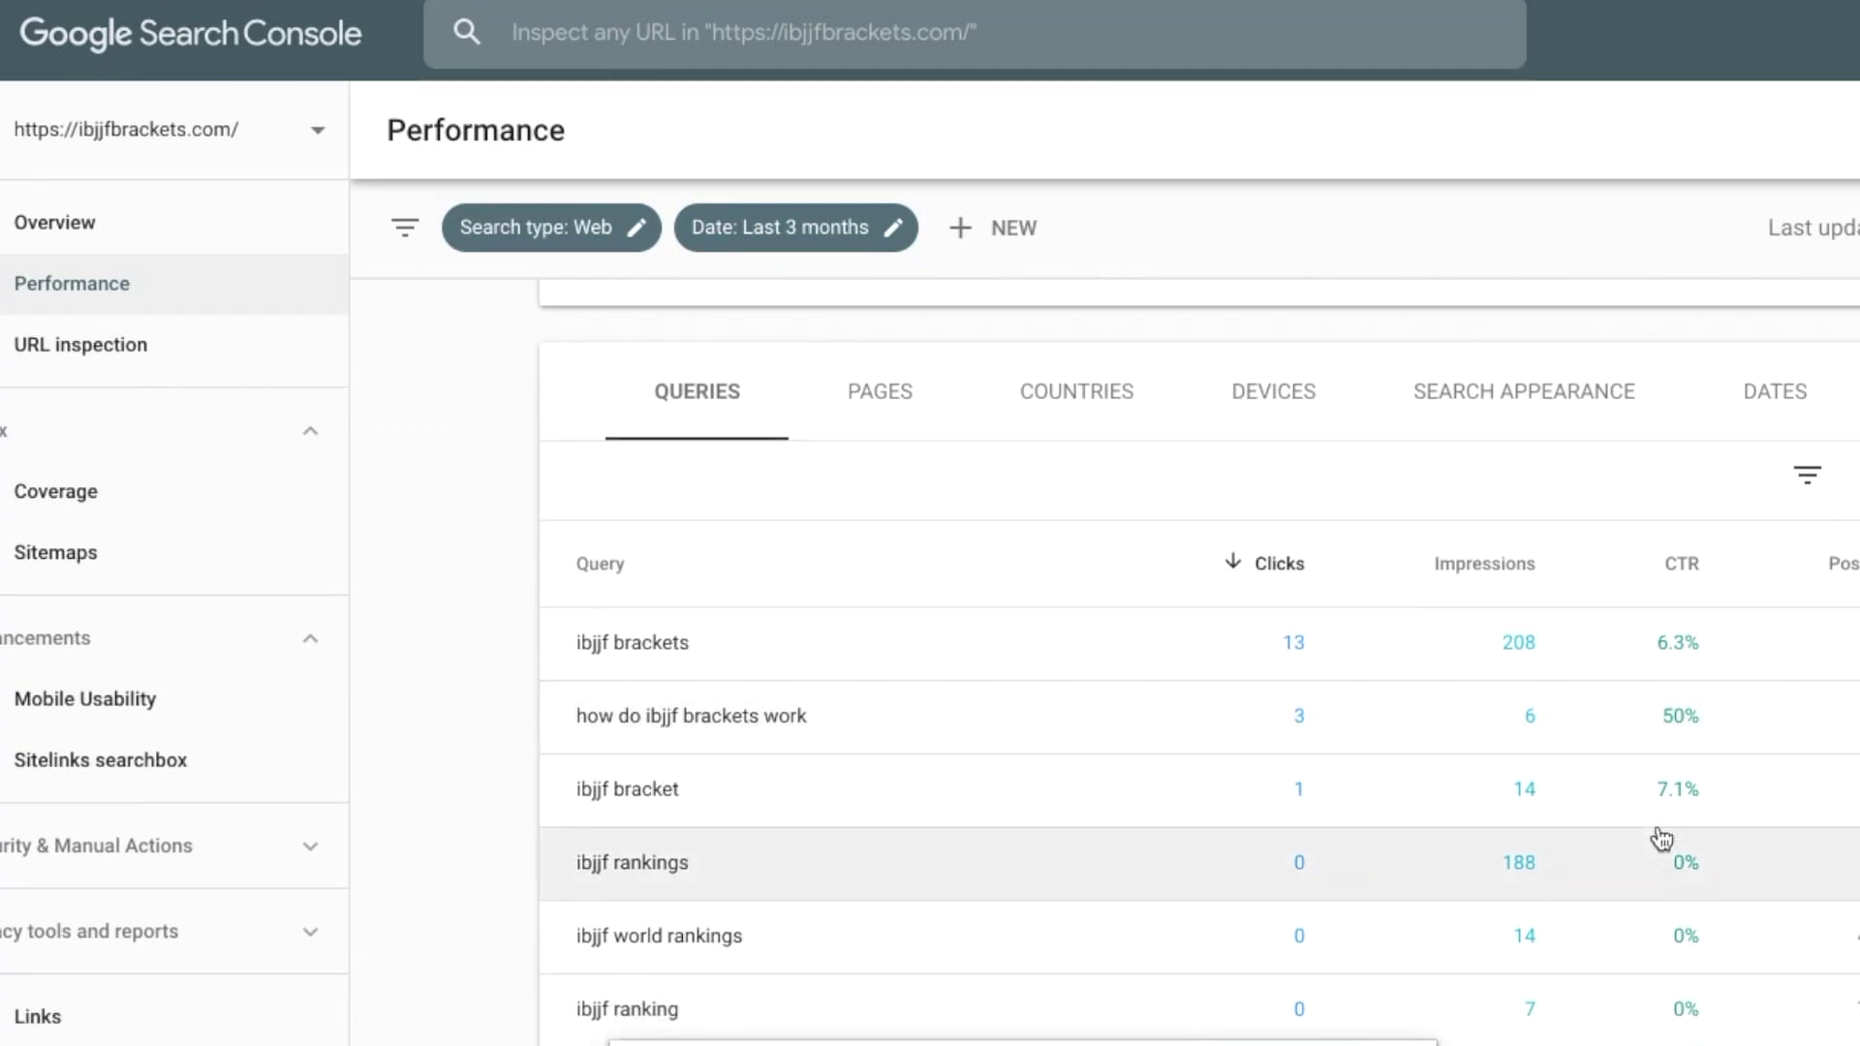
scroll(1662, 839, up, 1)
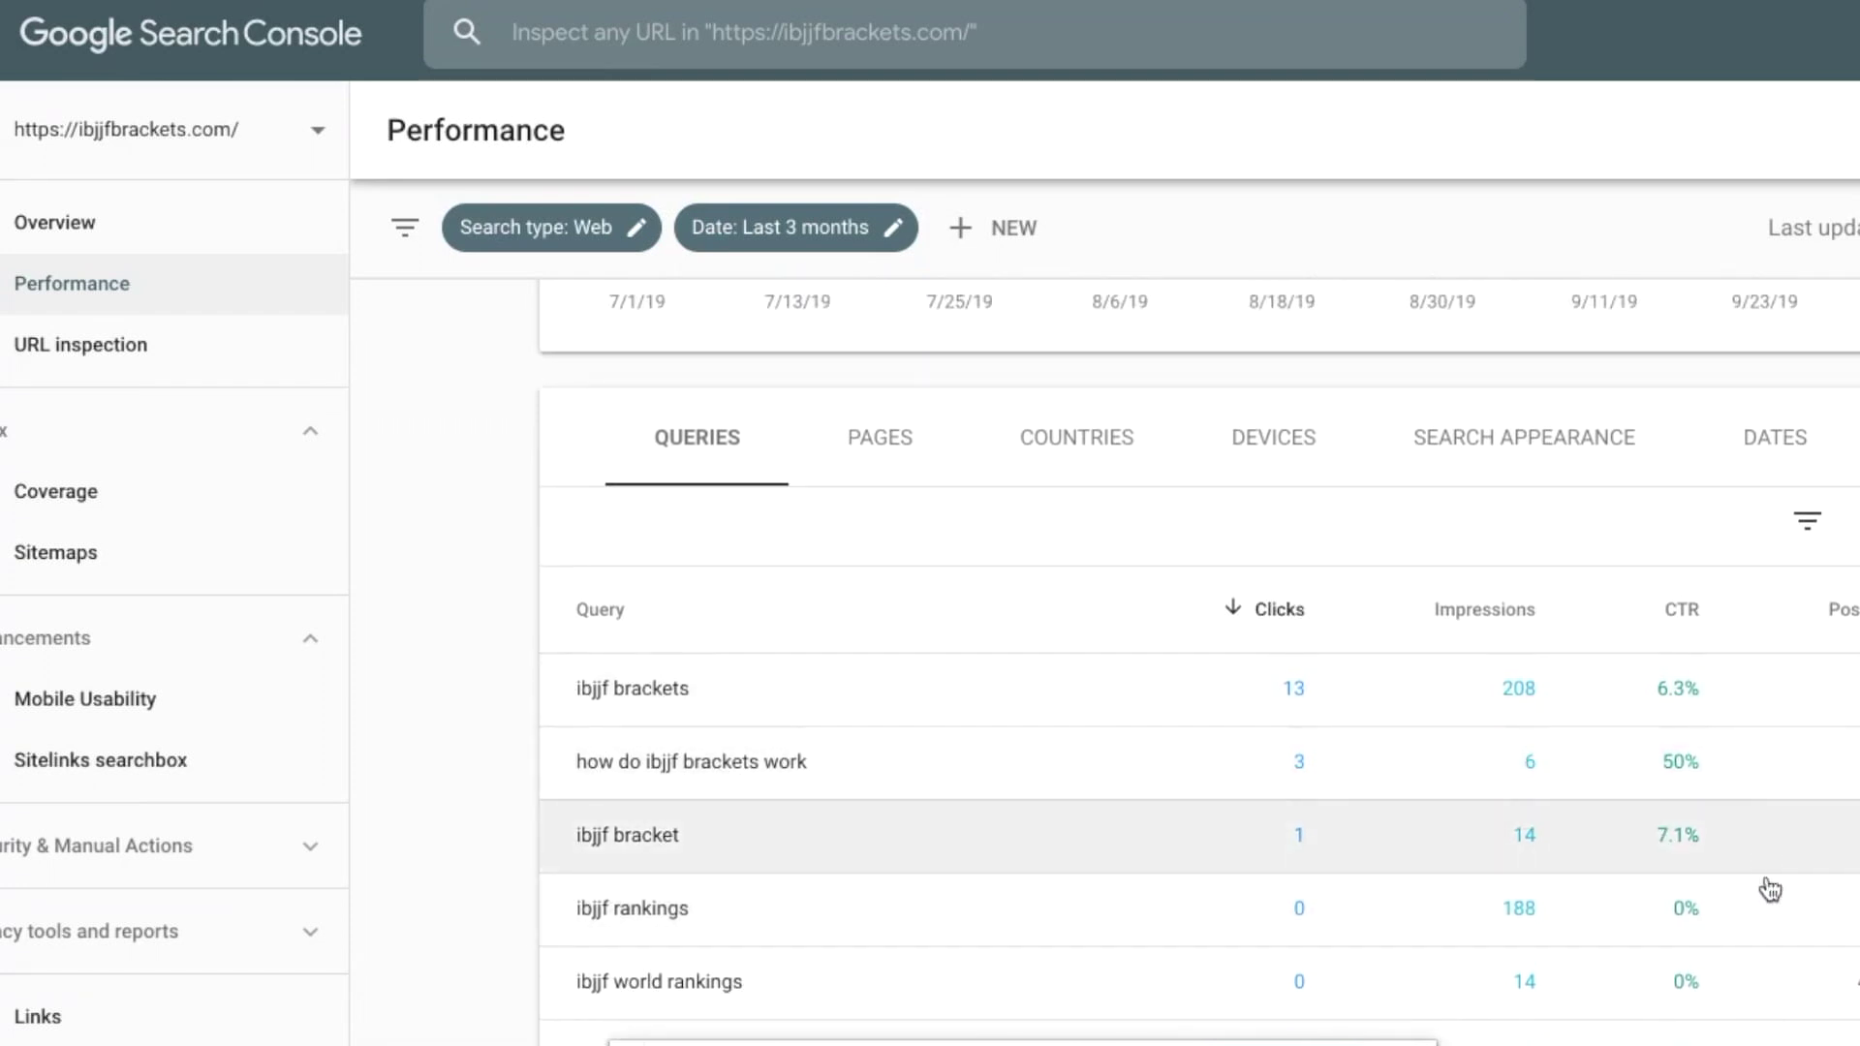
scroll(1770, 889, down, 3)
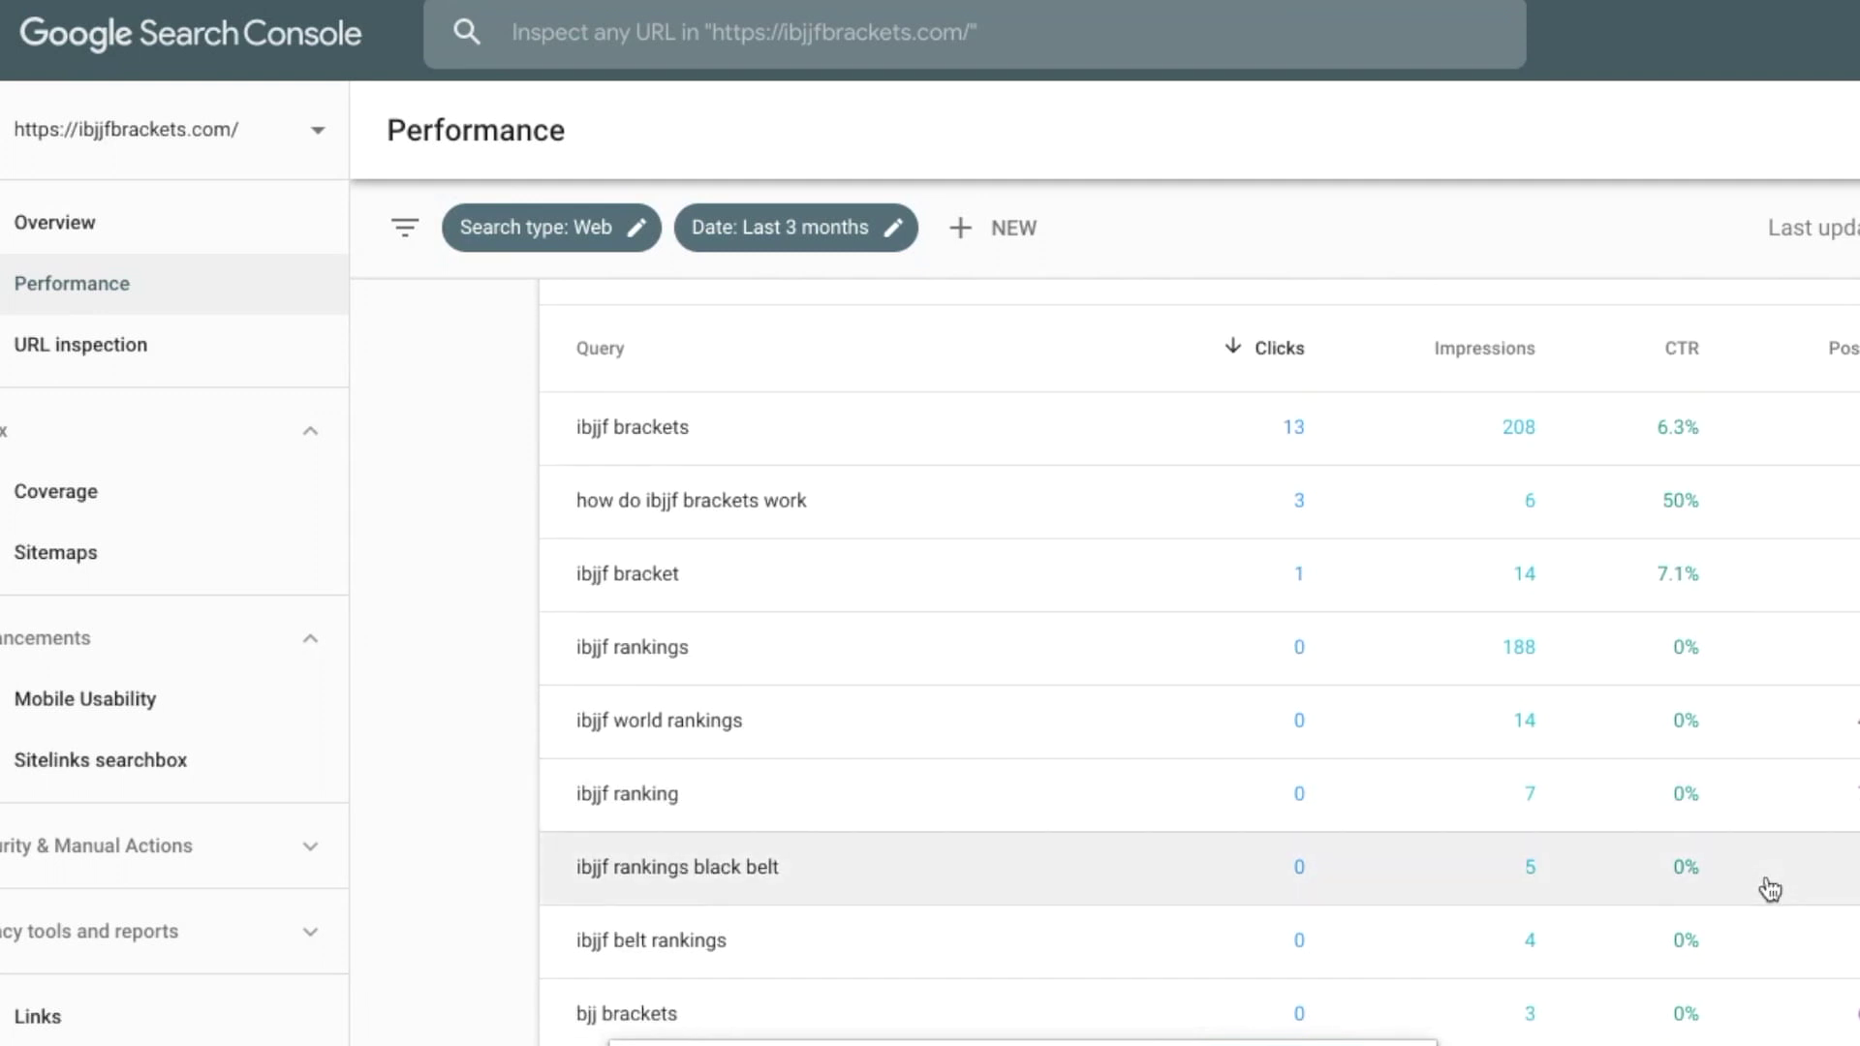
scroll(1770, 890, up, 1)
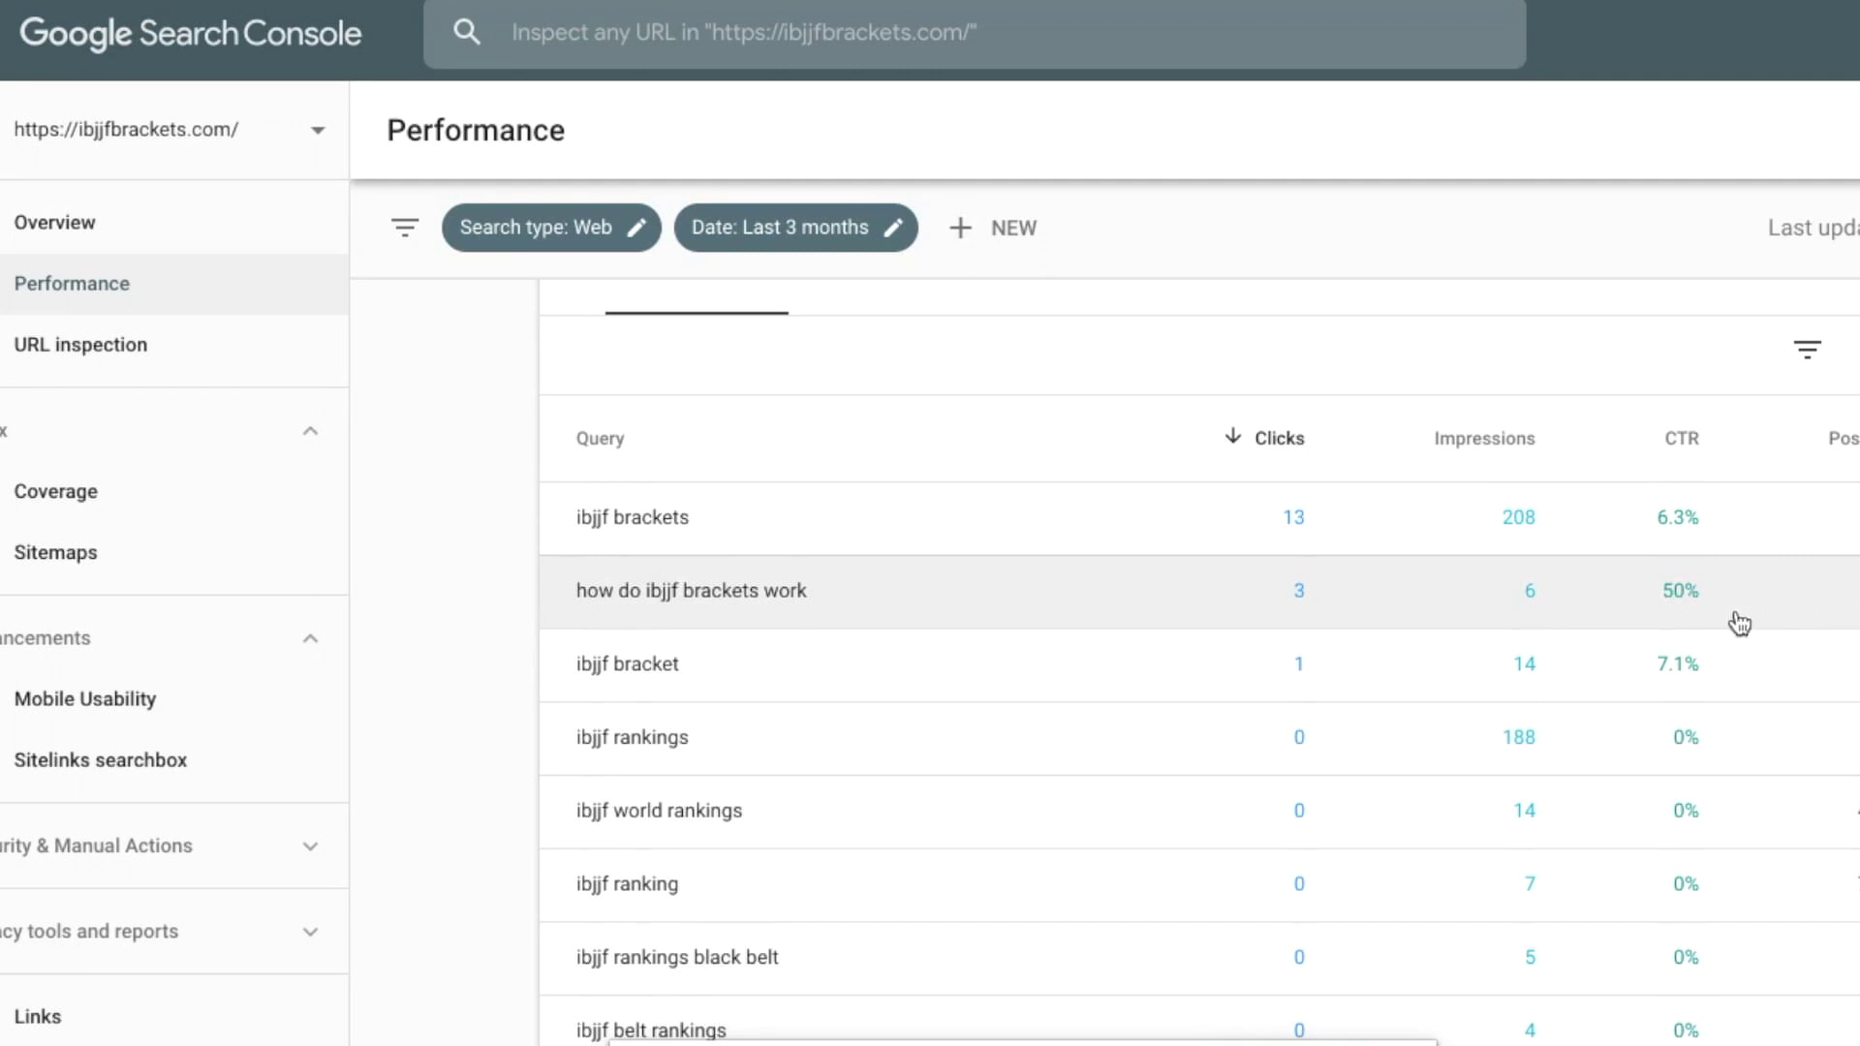
scroll(1739, 623, up, 1)
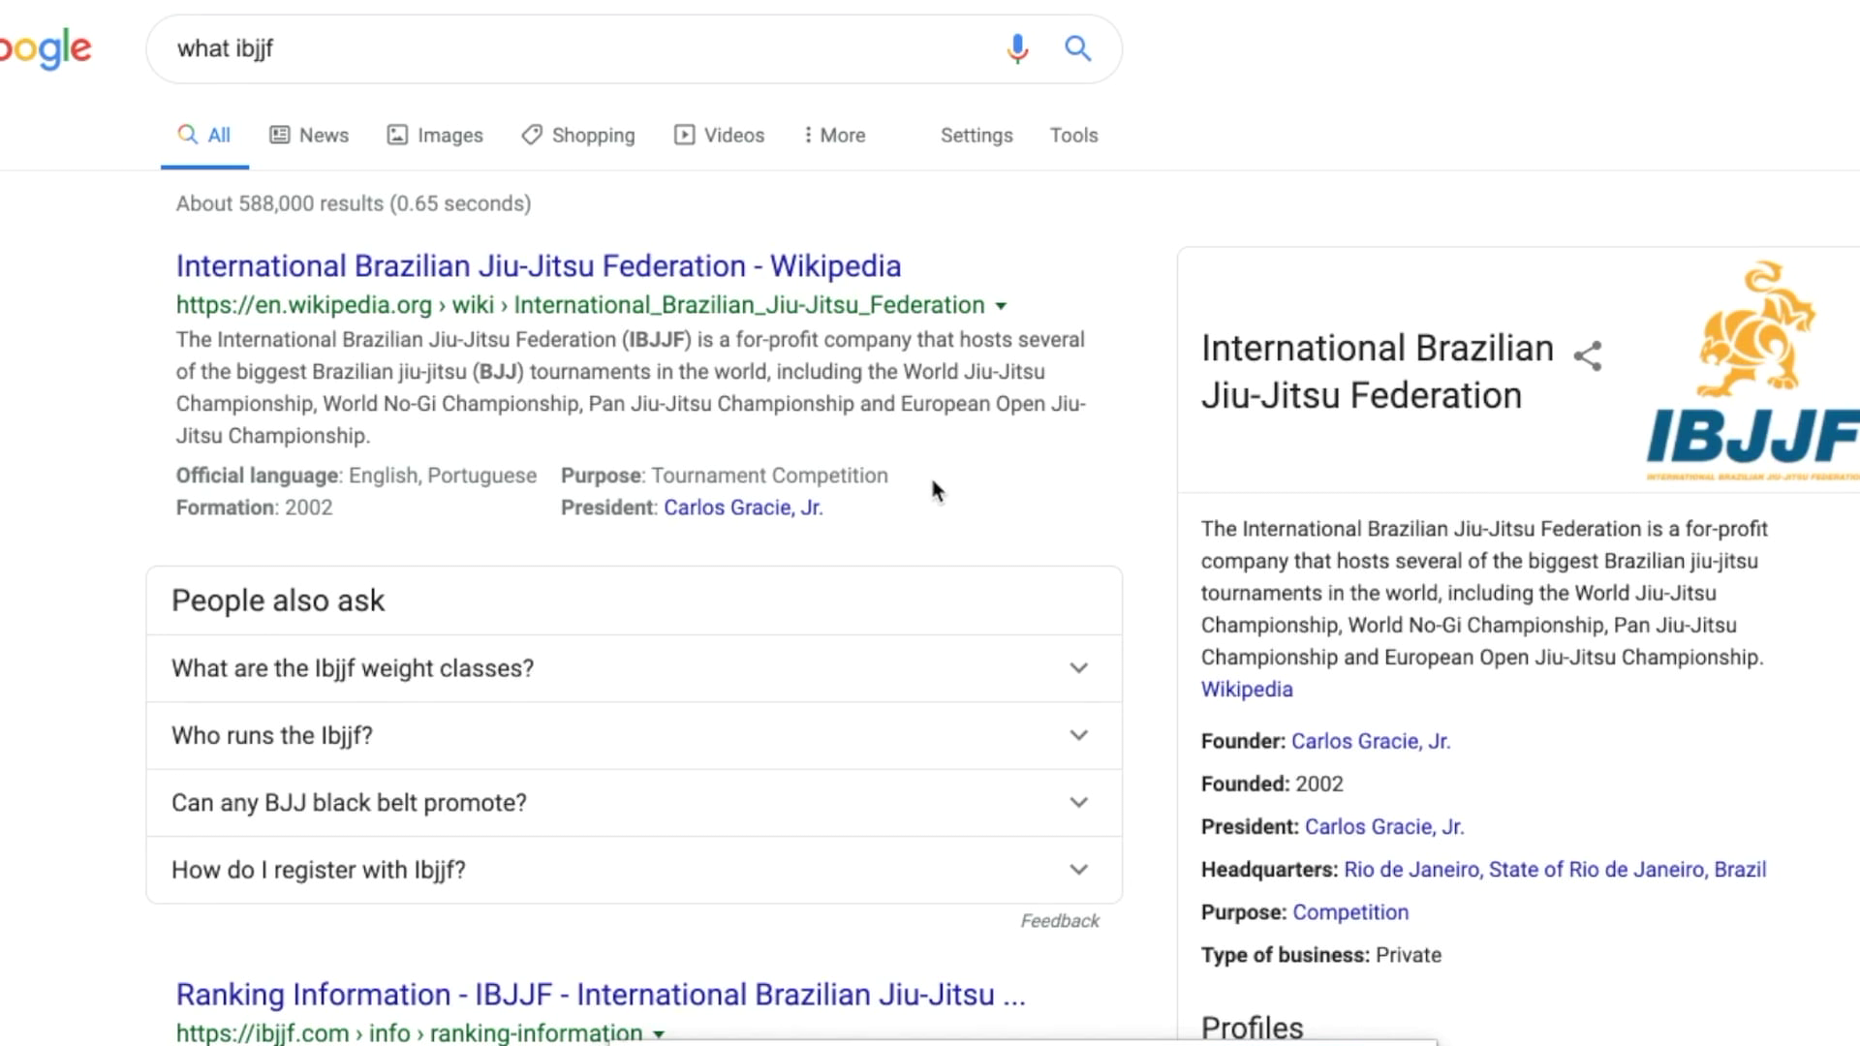
Step: Switch to Google Search and review the results, knowledge panel and videos for "what ibjjf"
scroll(935, 489, down, 1)
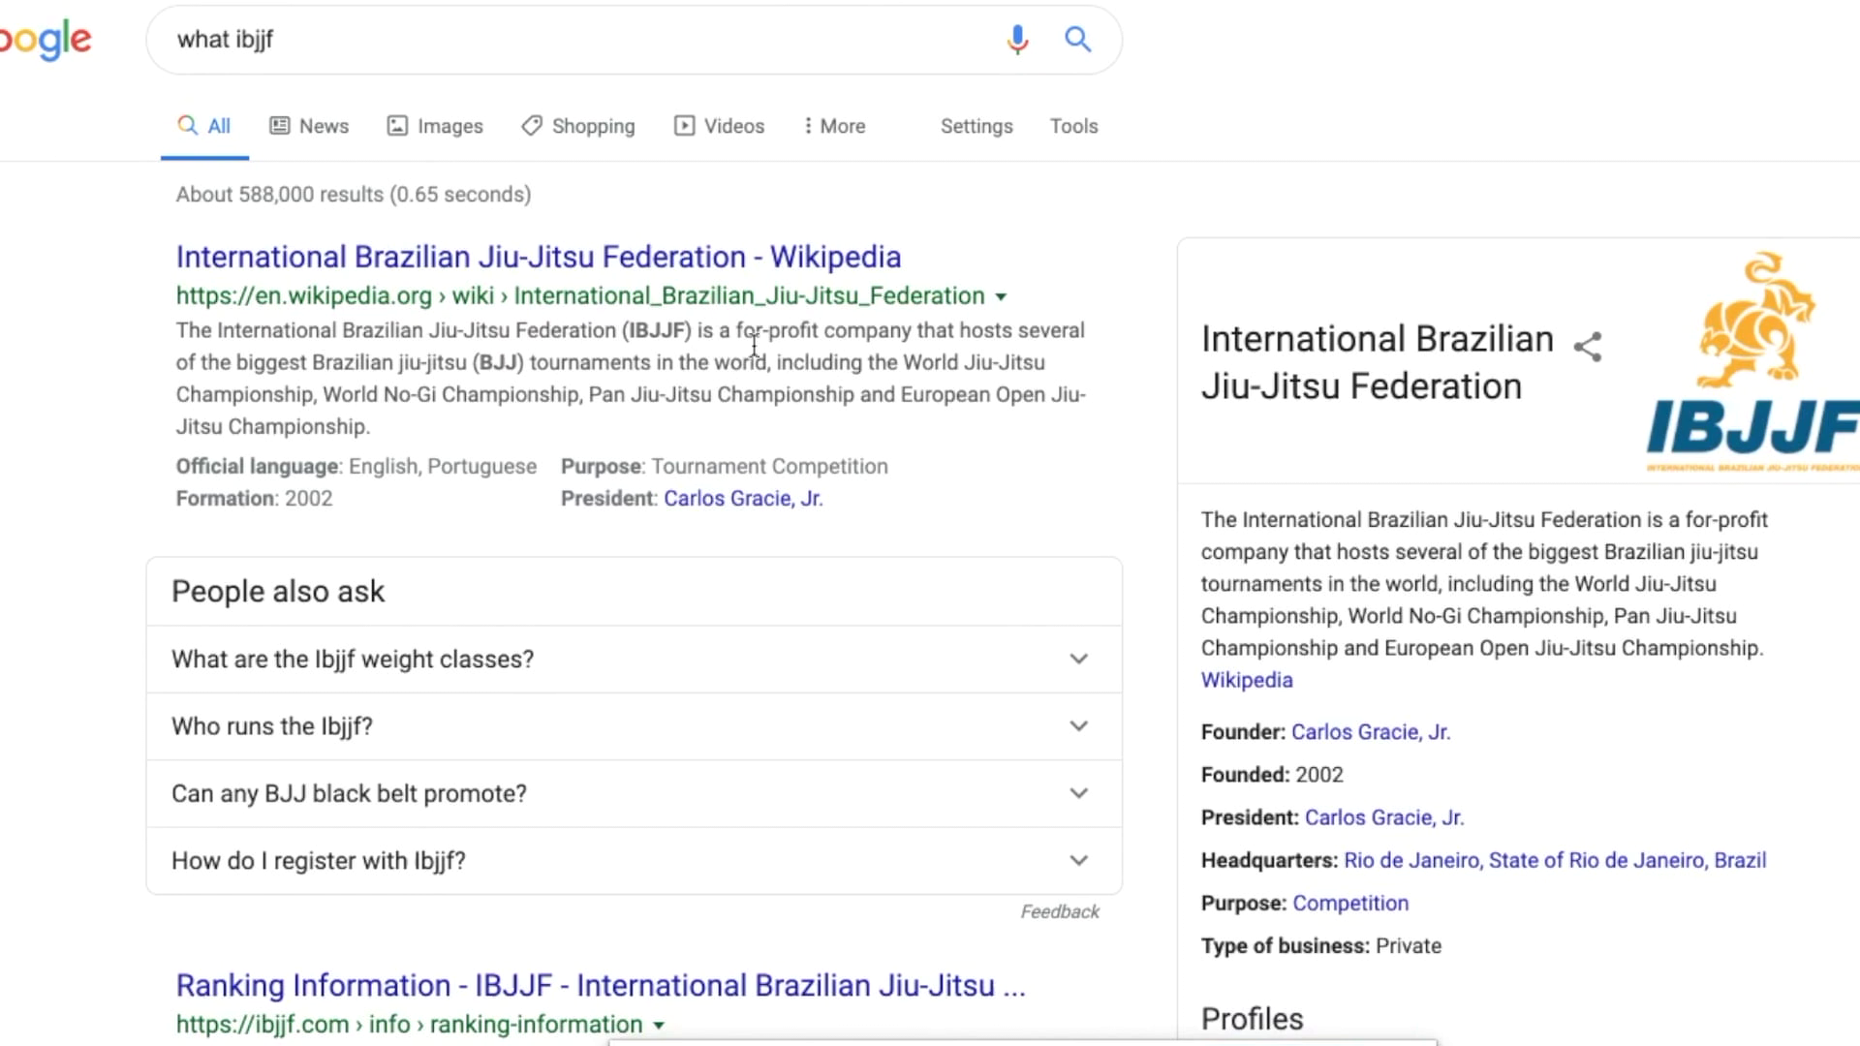
scroll(774, 362, down, 2)
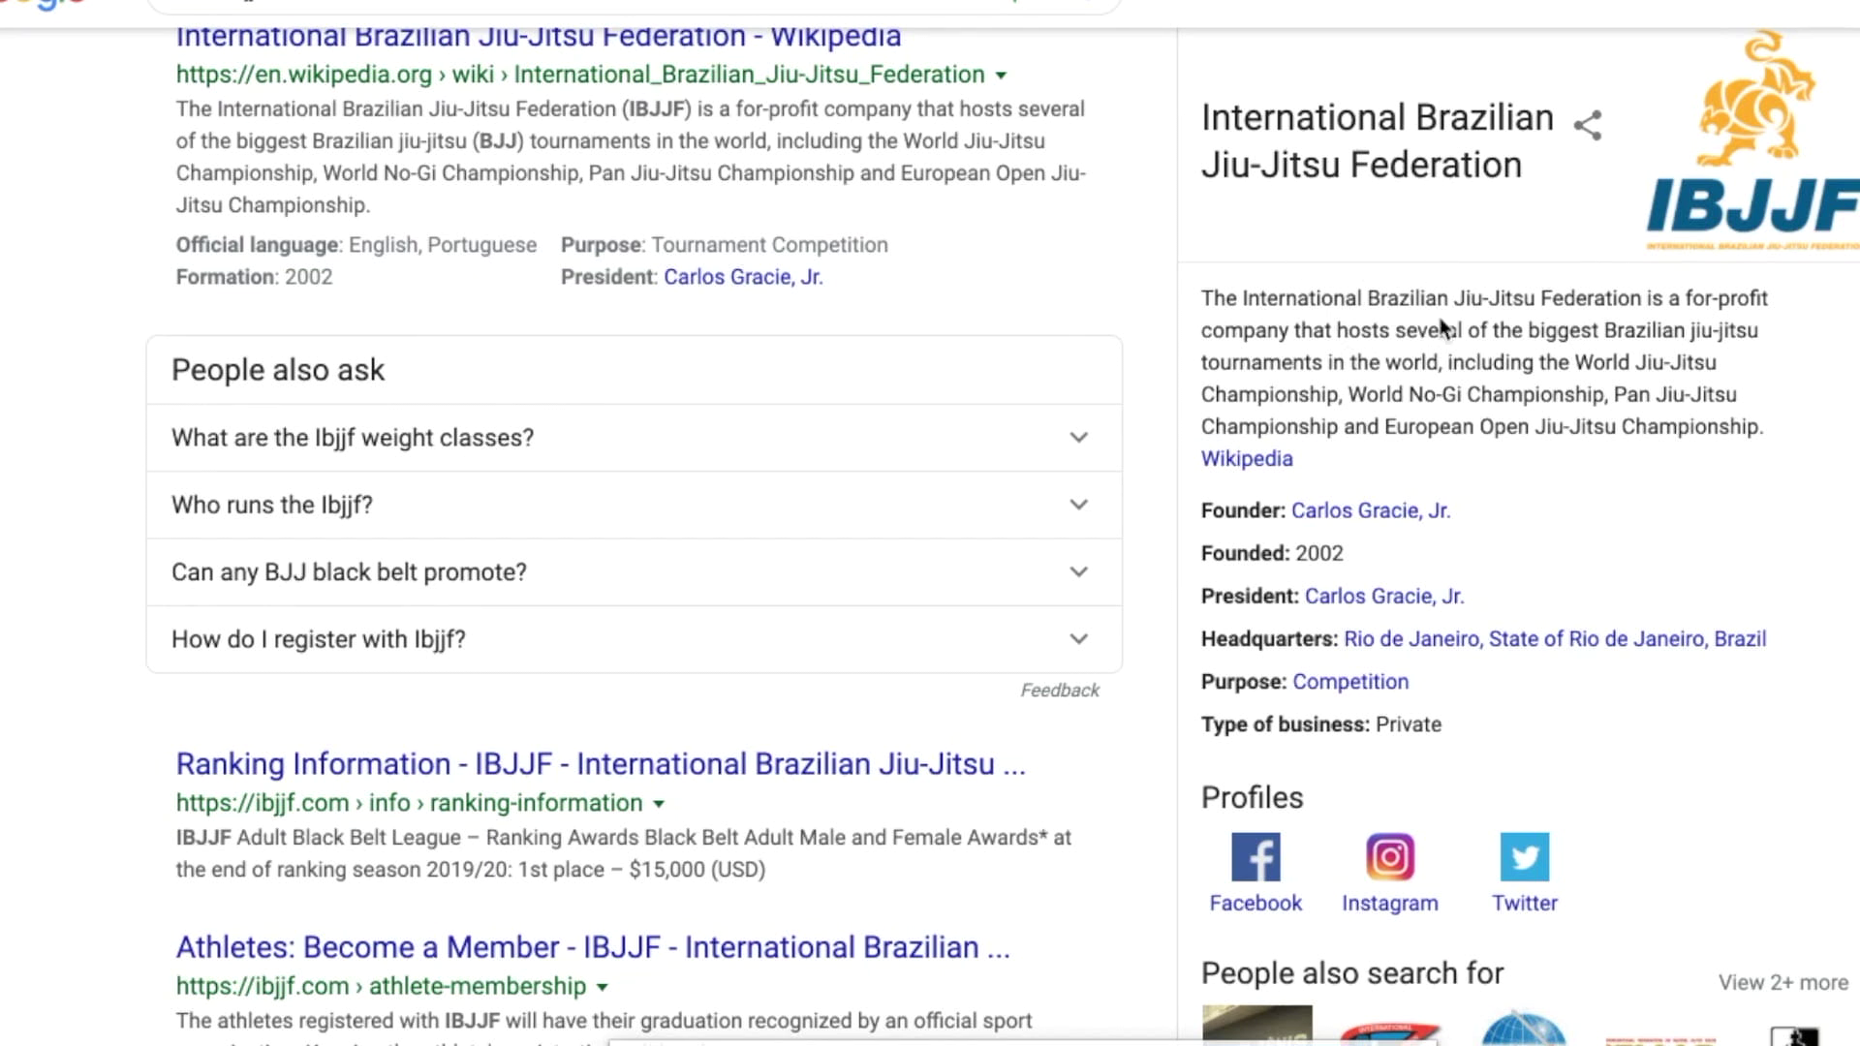
scroll(1415, 356, down, 7)
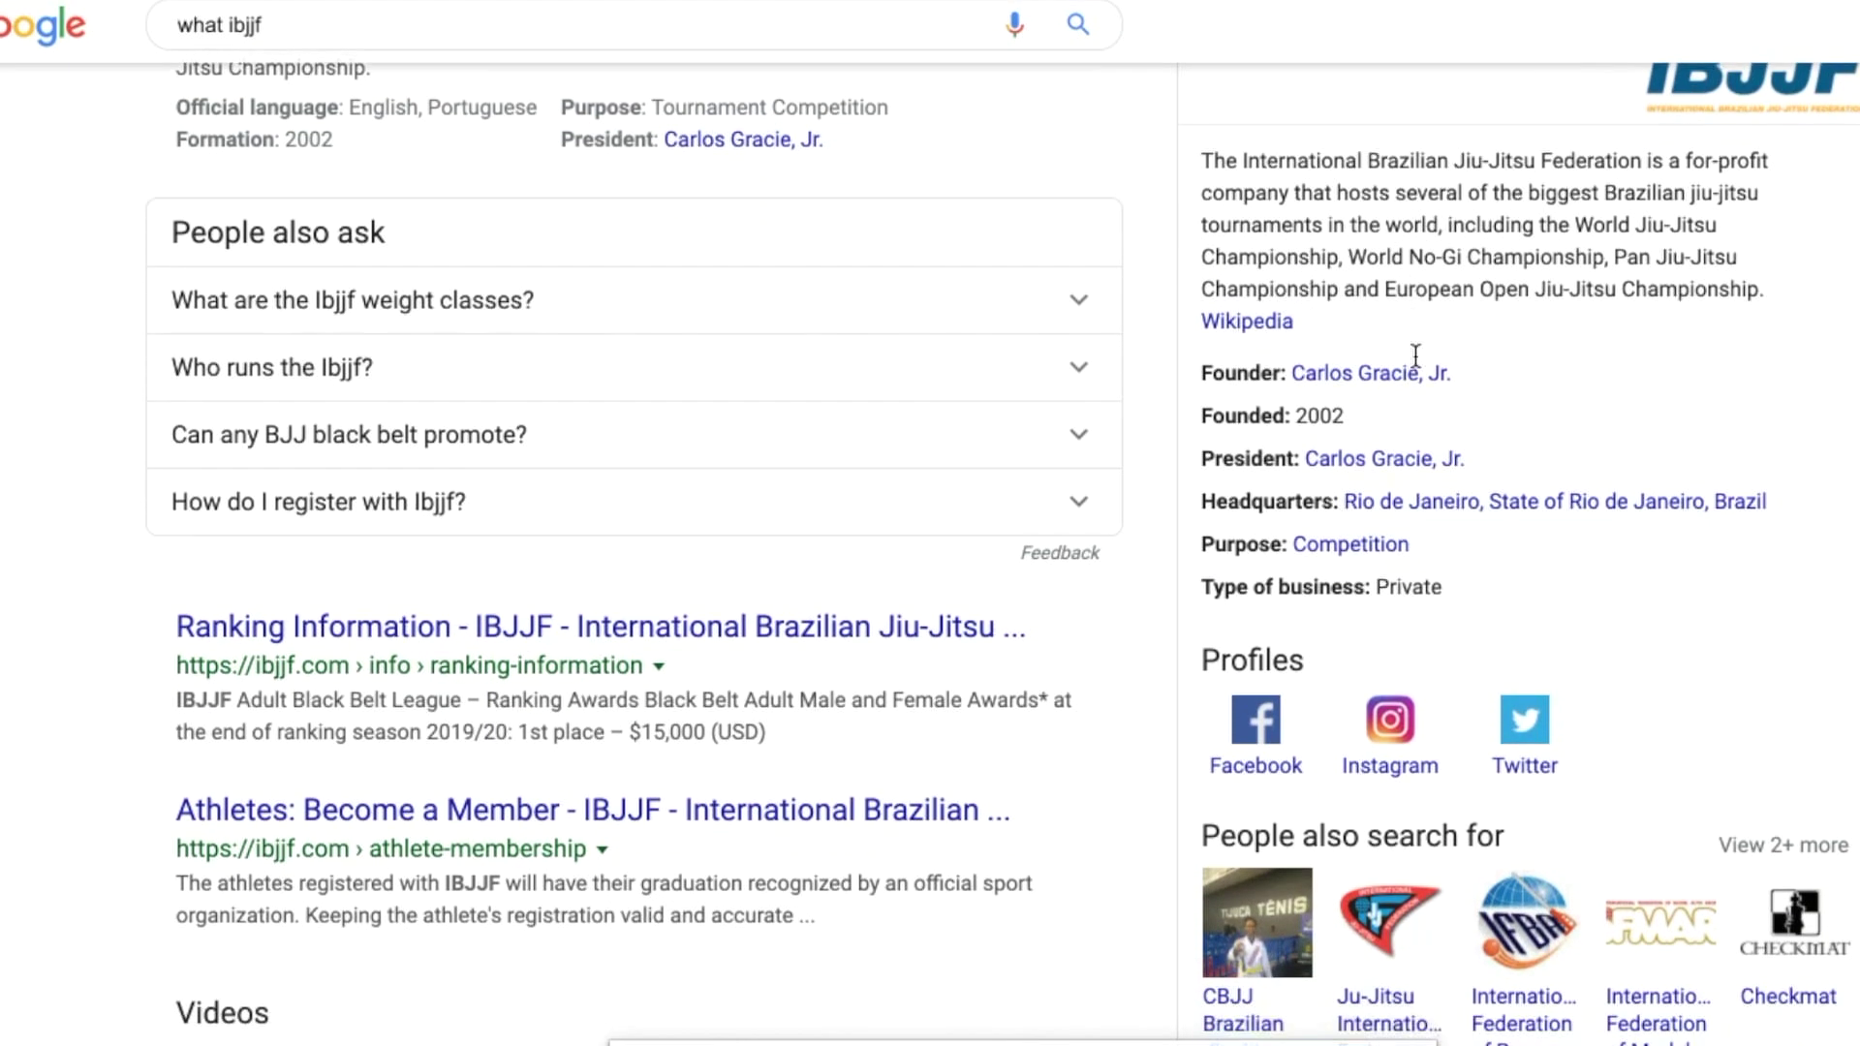
scroll(1232, 478, up, 1)
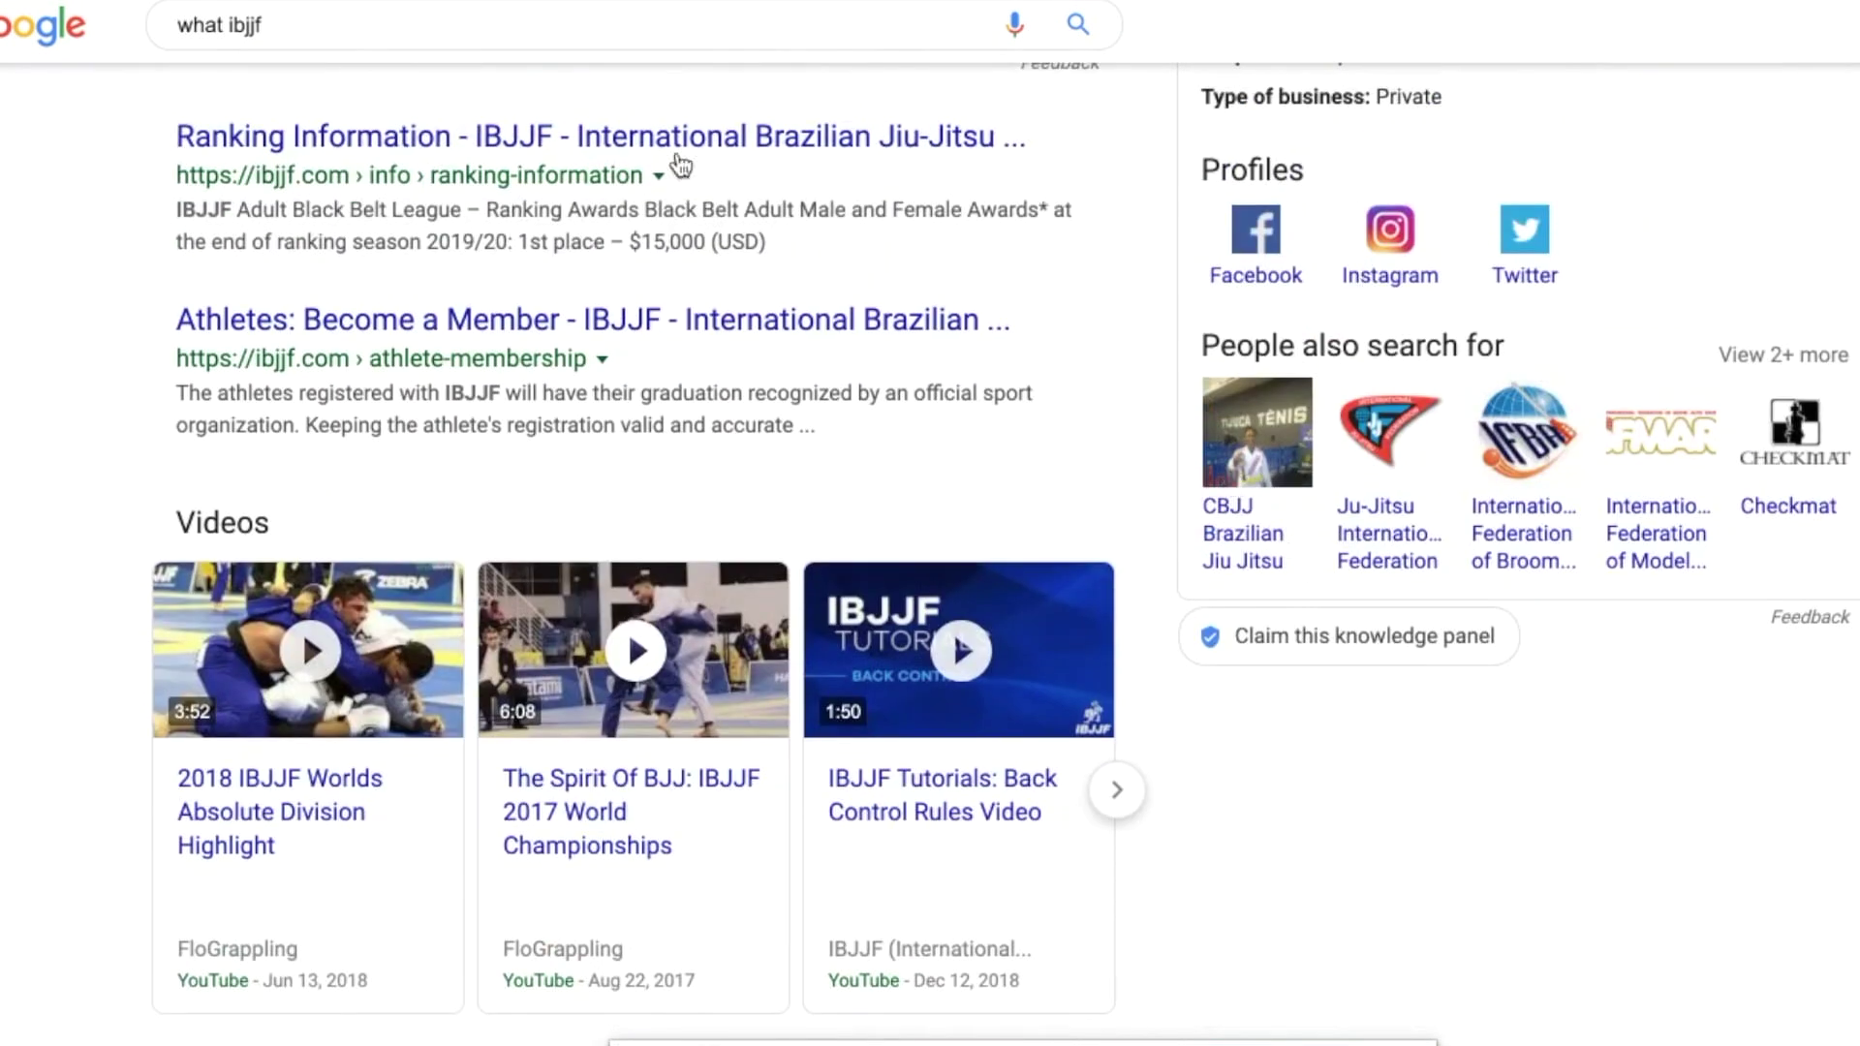
scroll(736, 415, down, 1)
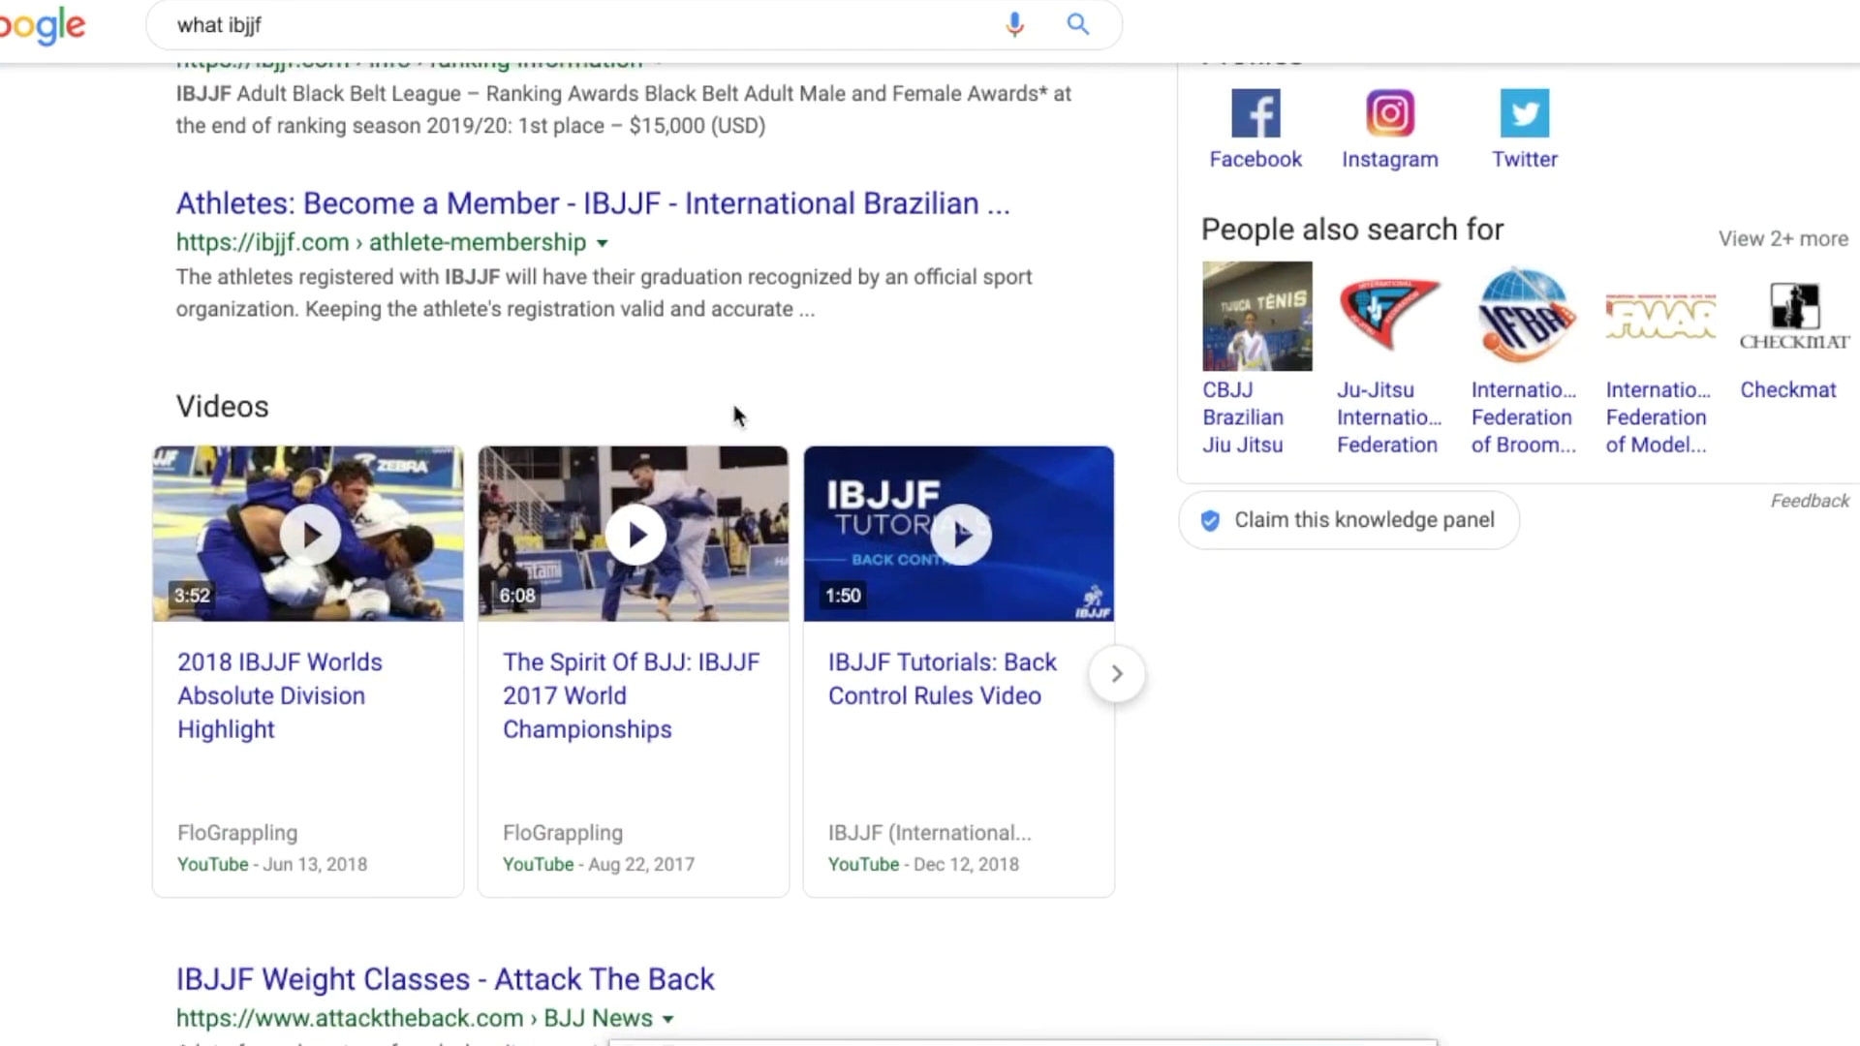
scroll(812, 707, up, 9)
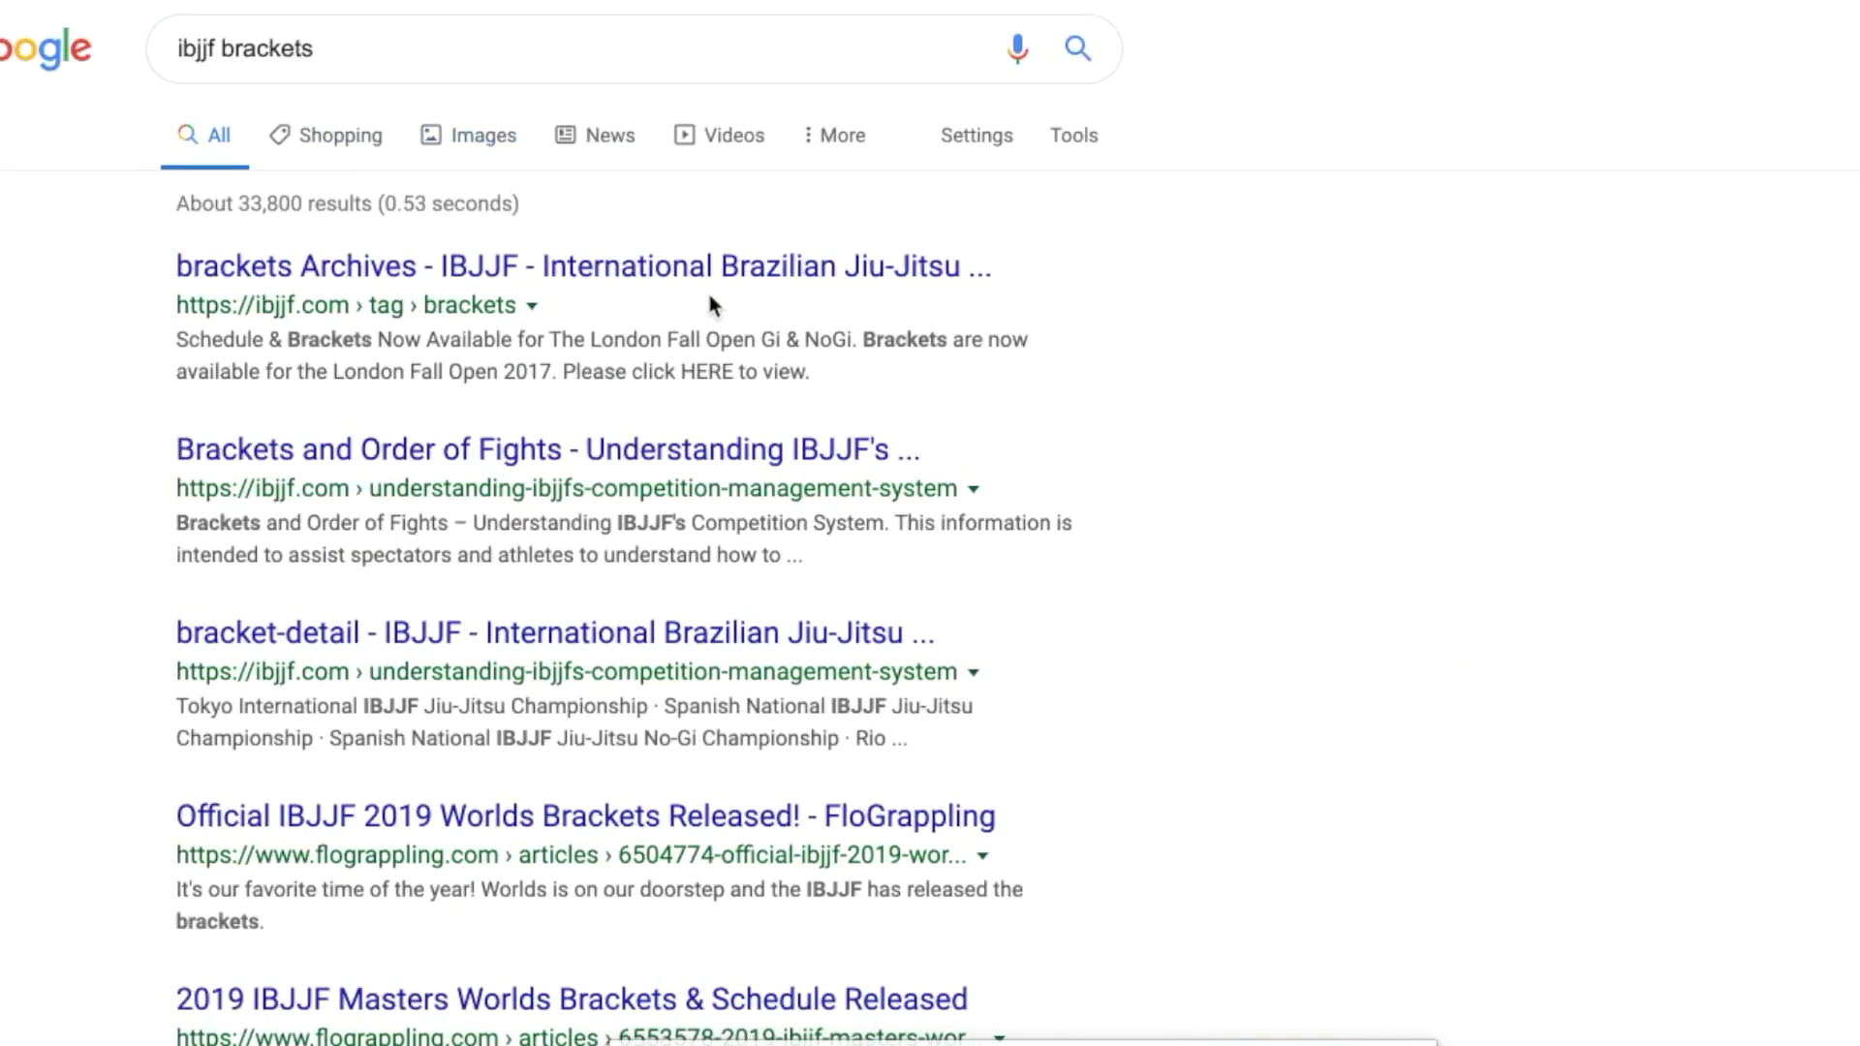
Step: Review the Google results for "ibjjf brackets" and find the ibjjfbrackets.com listing among the competing pages
scroll(837, 336, down, 6)
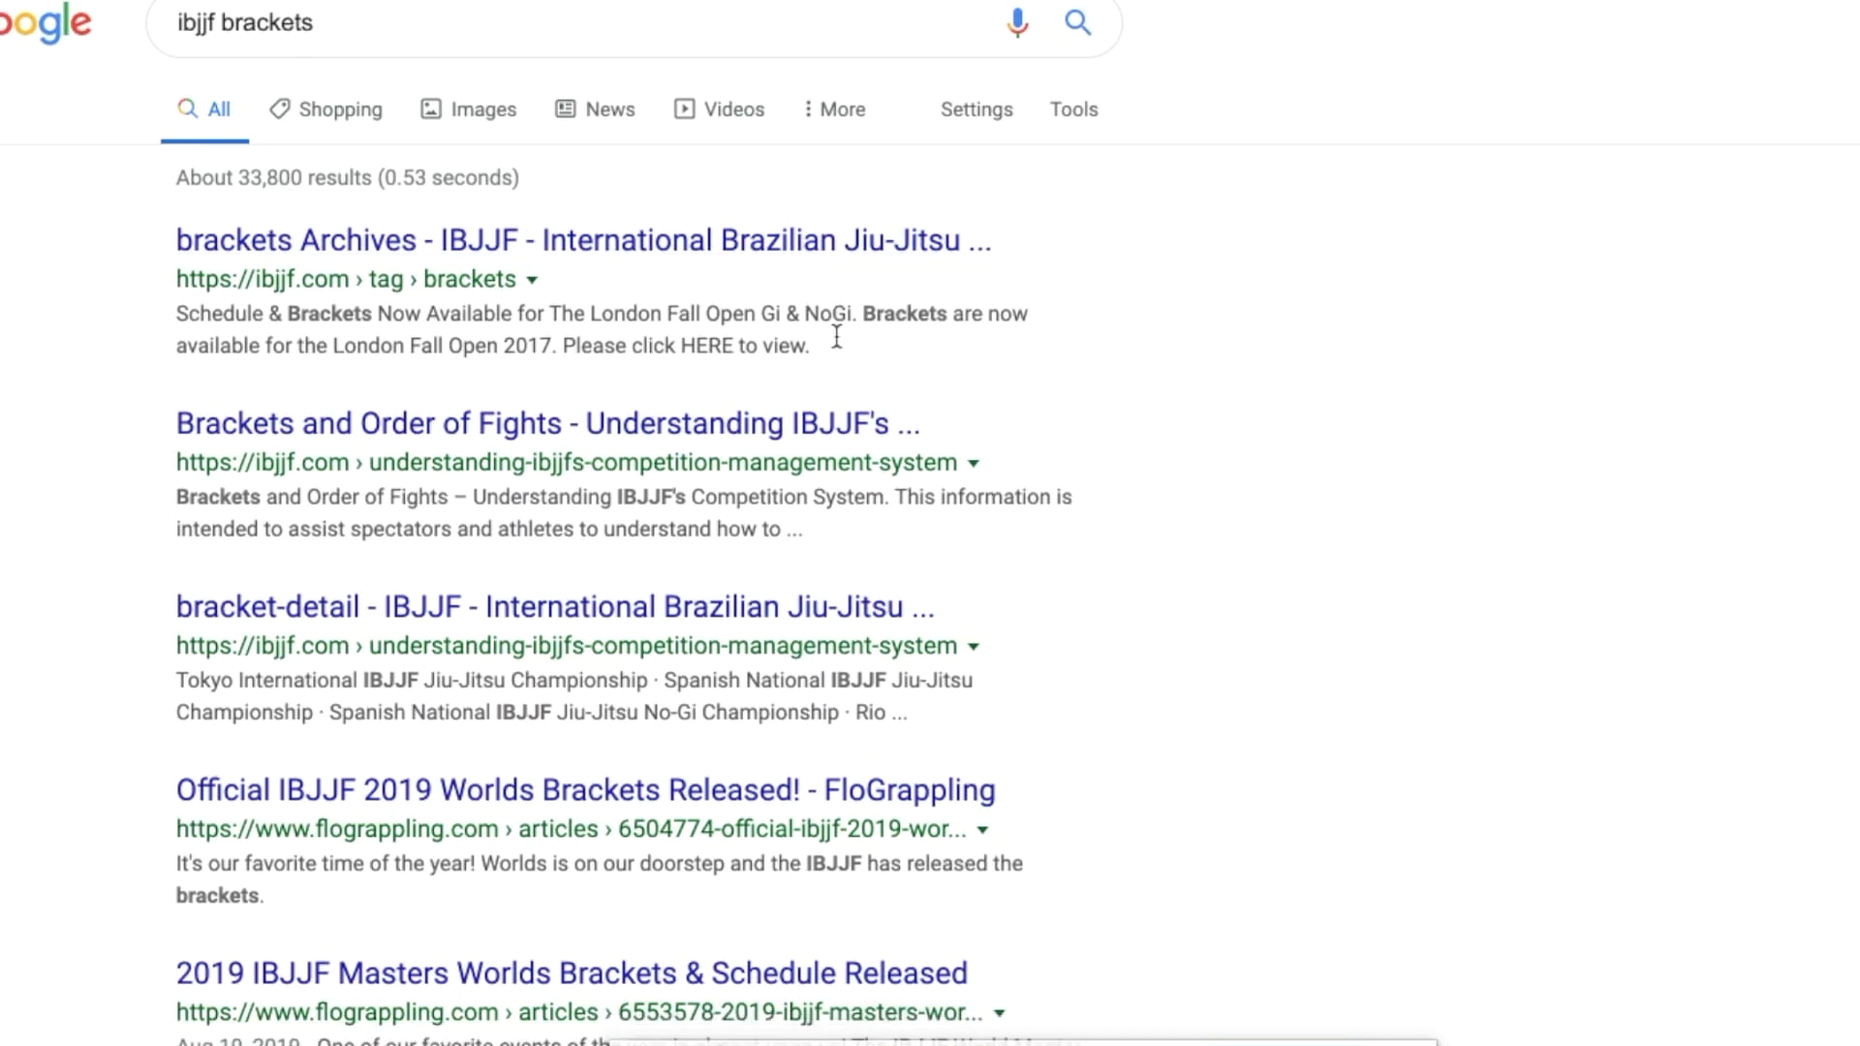
scroll(838, 344, up, 6)
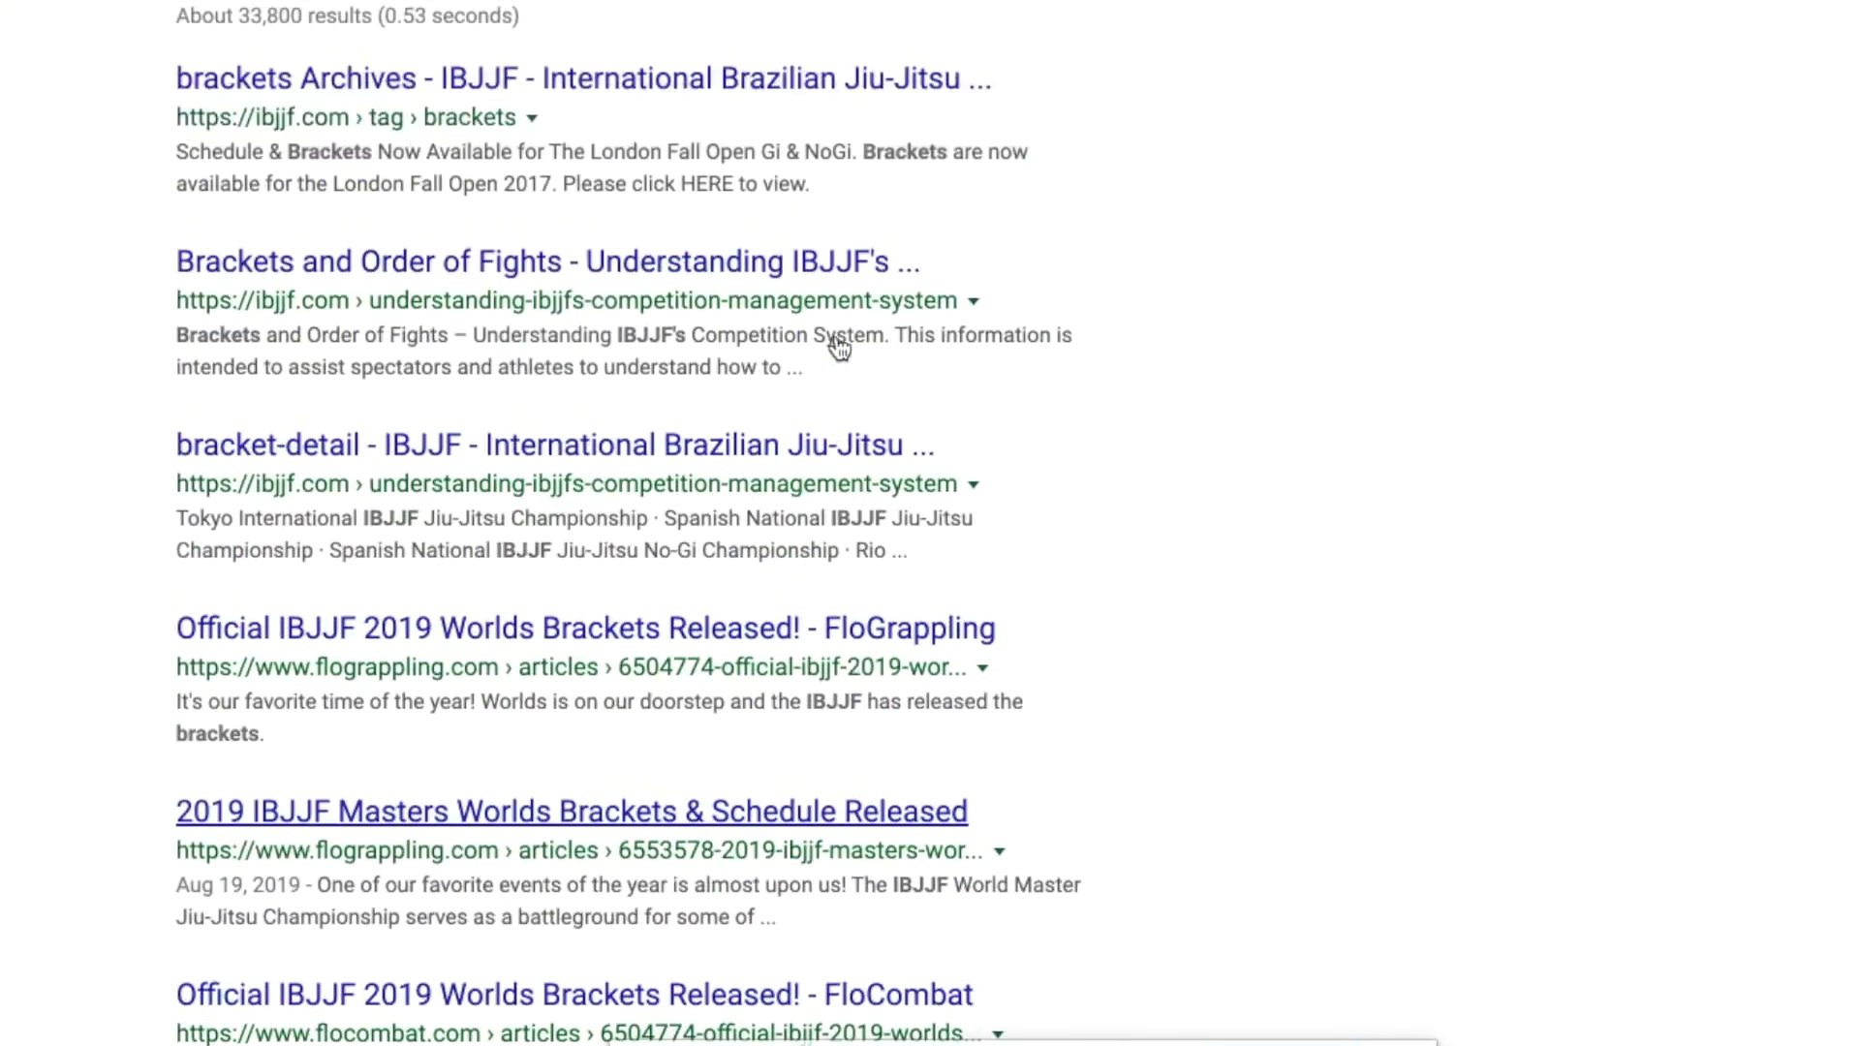
scroll(839, 346, down, 7)
scroll(838, 346, down, 5)
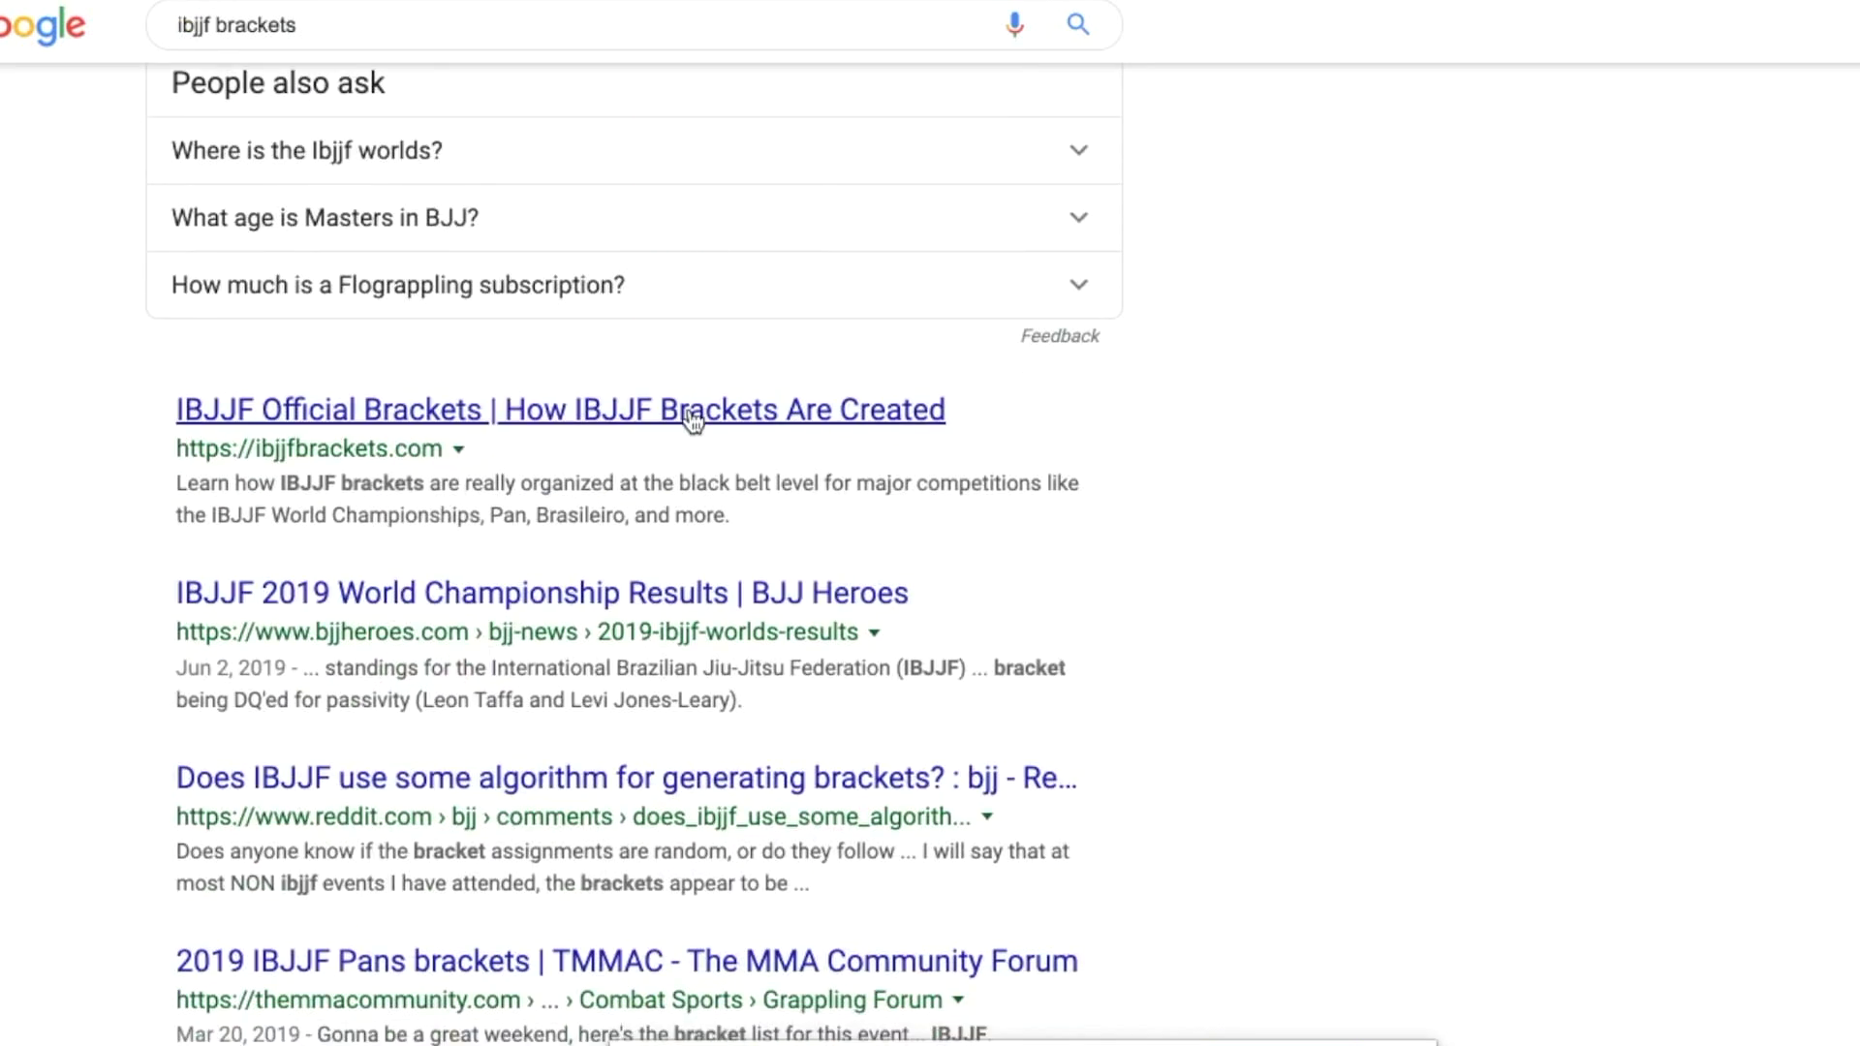
scroll(692, 418, up, 12)
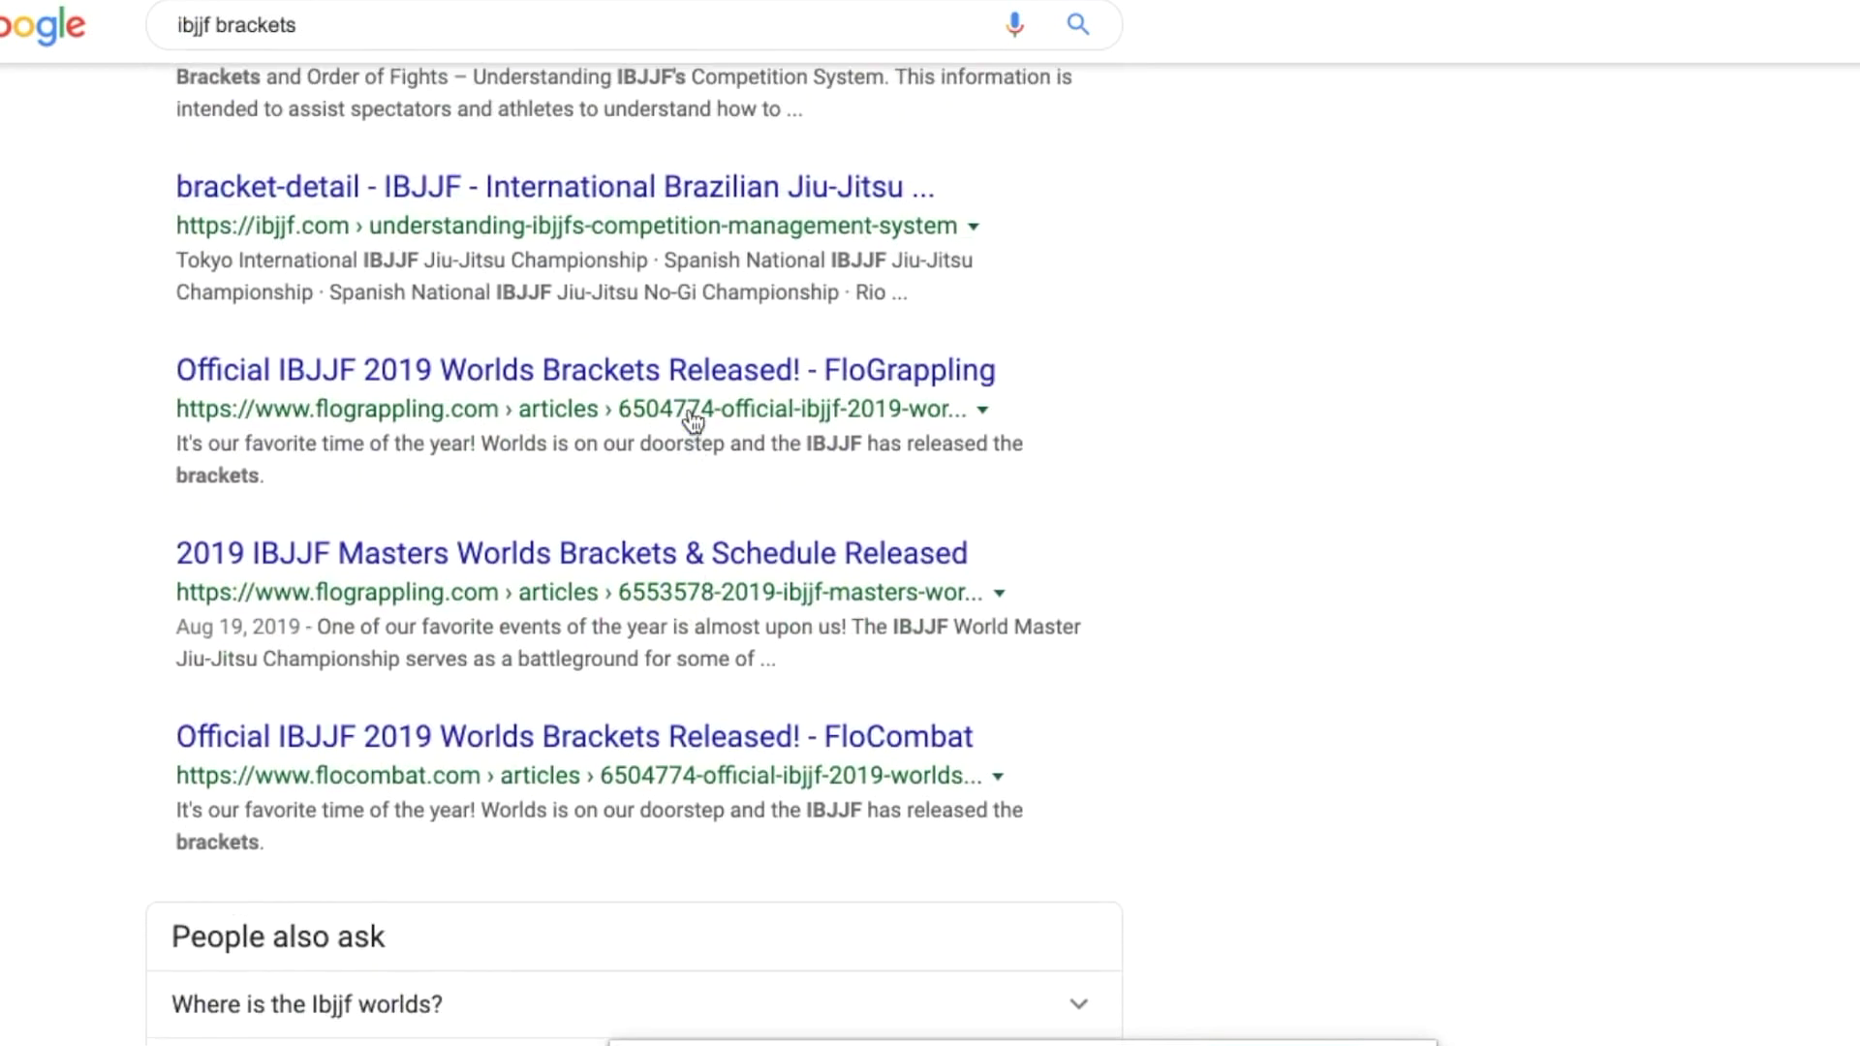
scroll(689, 414, down, 2)
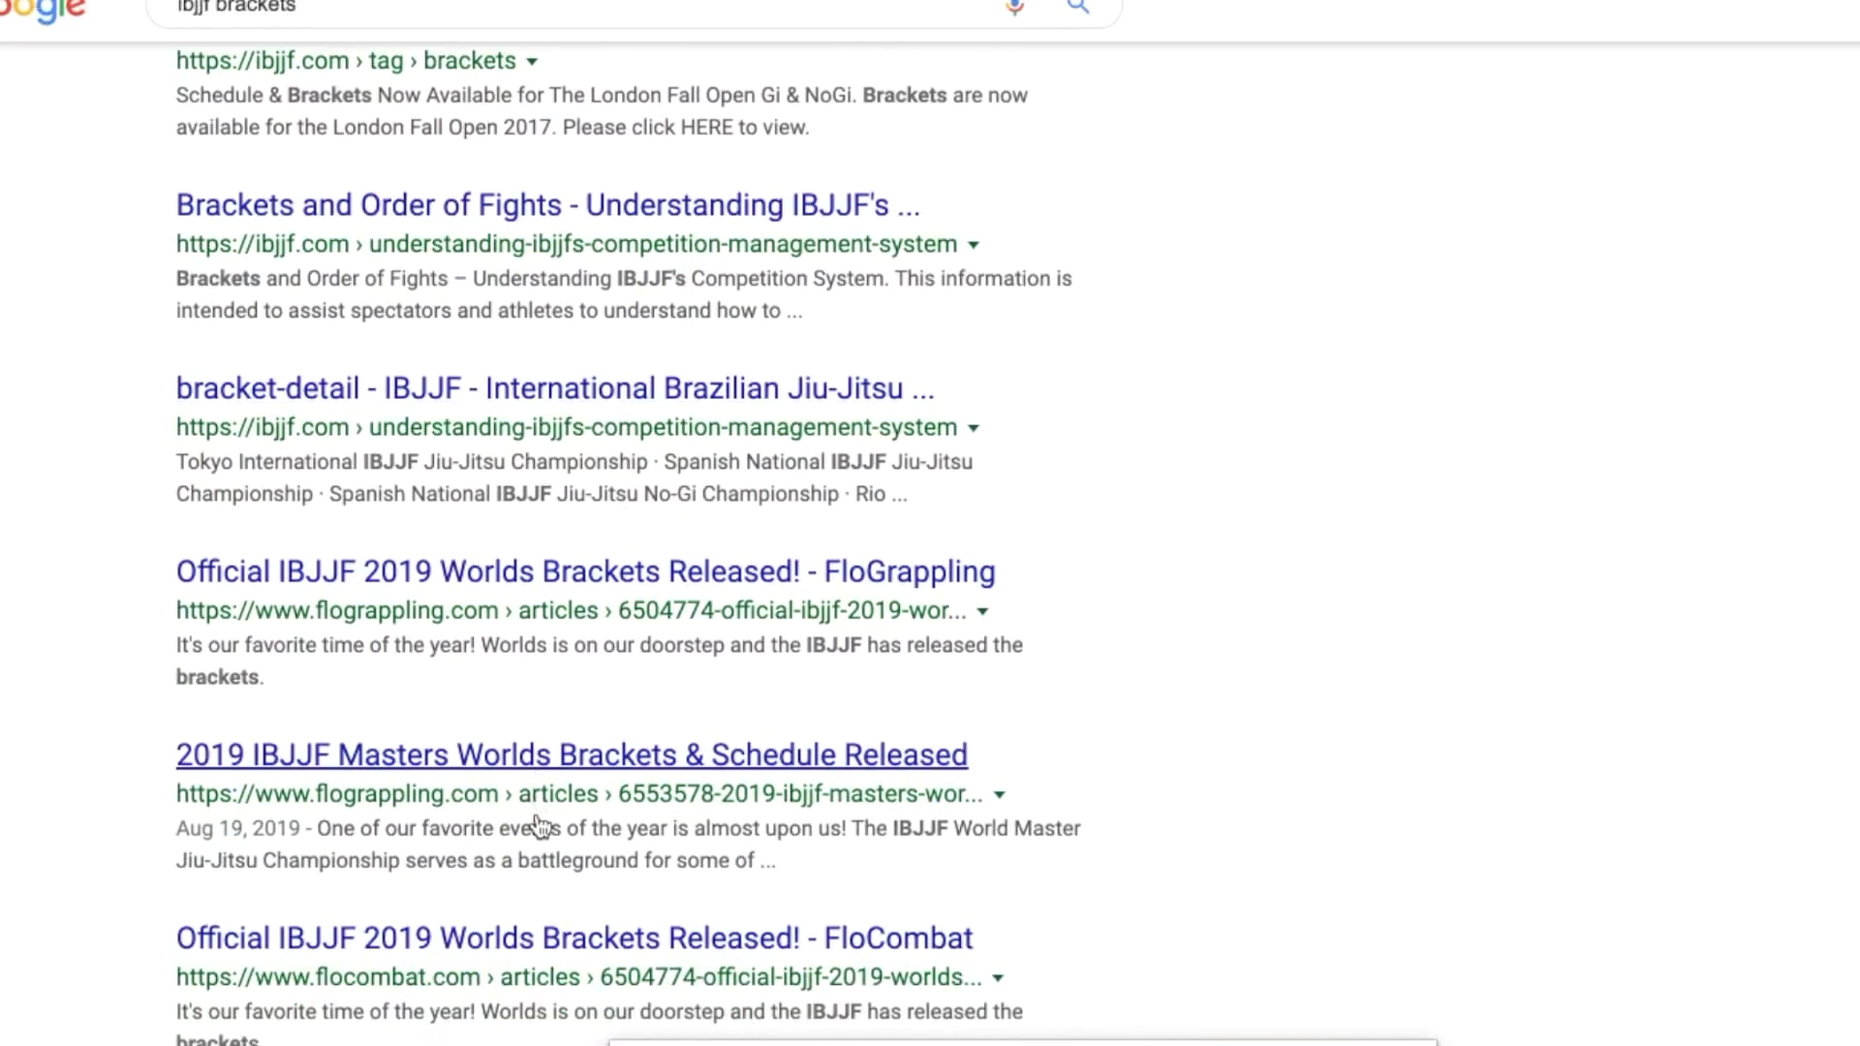
scroll(567, 904, up, 3)
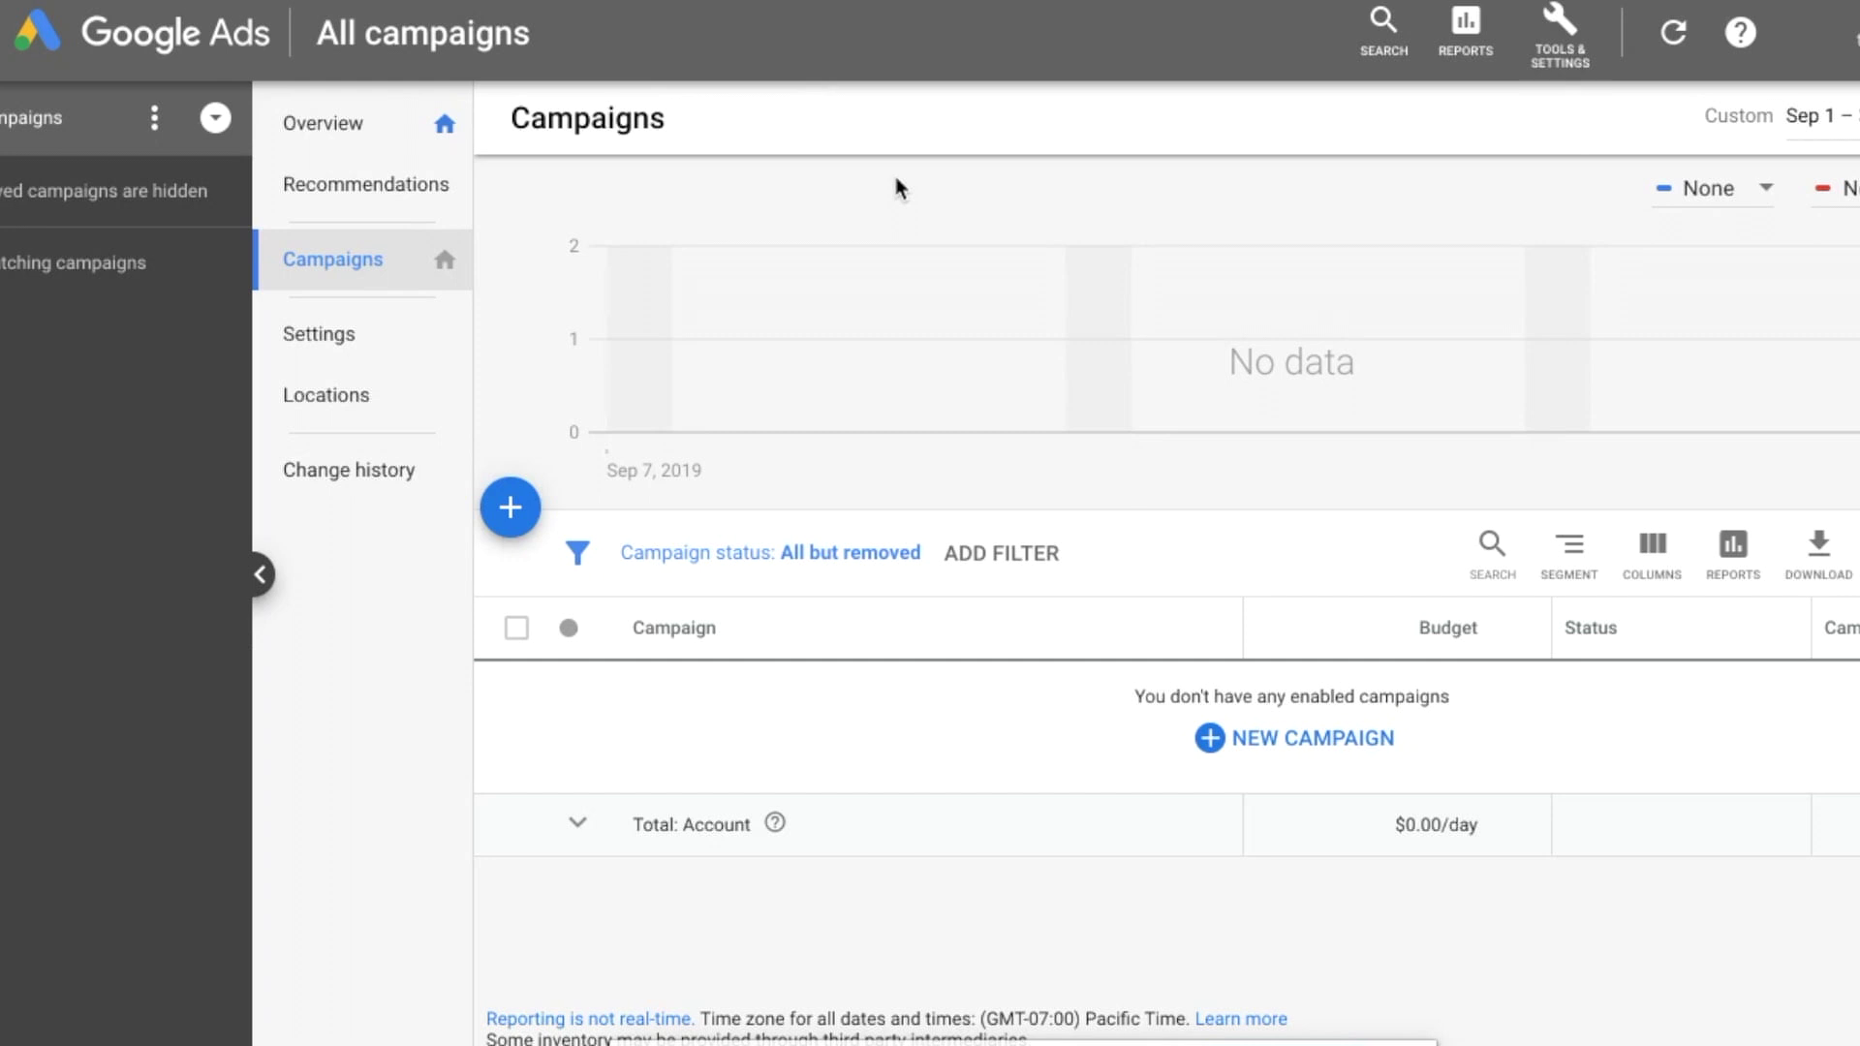
Step: In Google Ads, start a new Search campaign without a goal's guidance and select website visits as its desired result
click(511, 507)
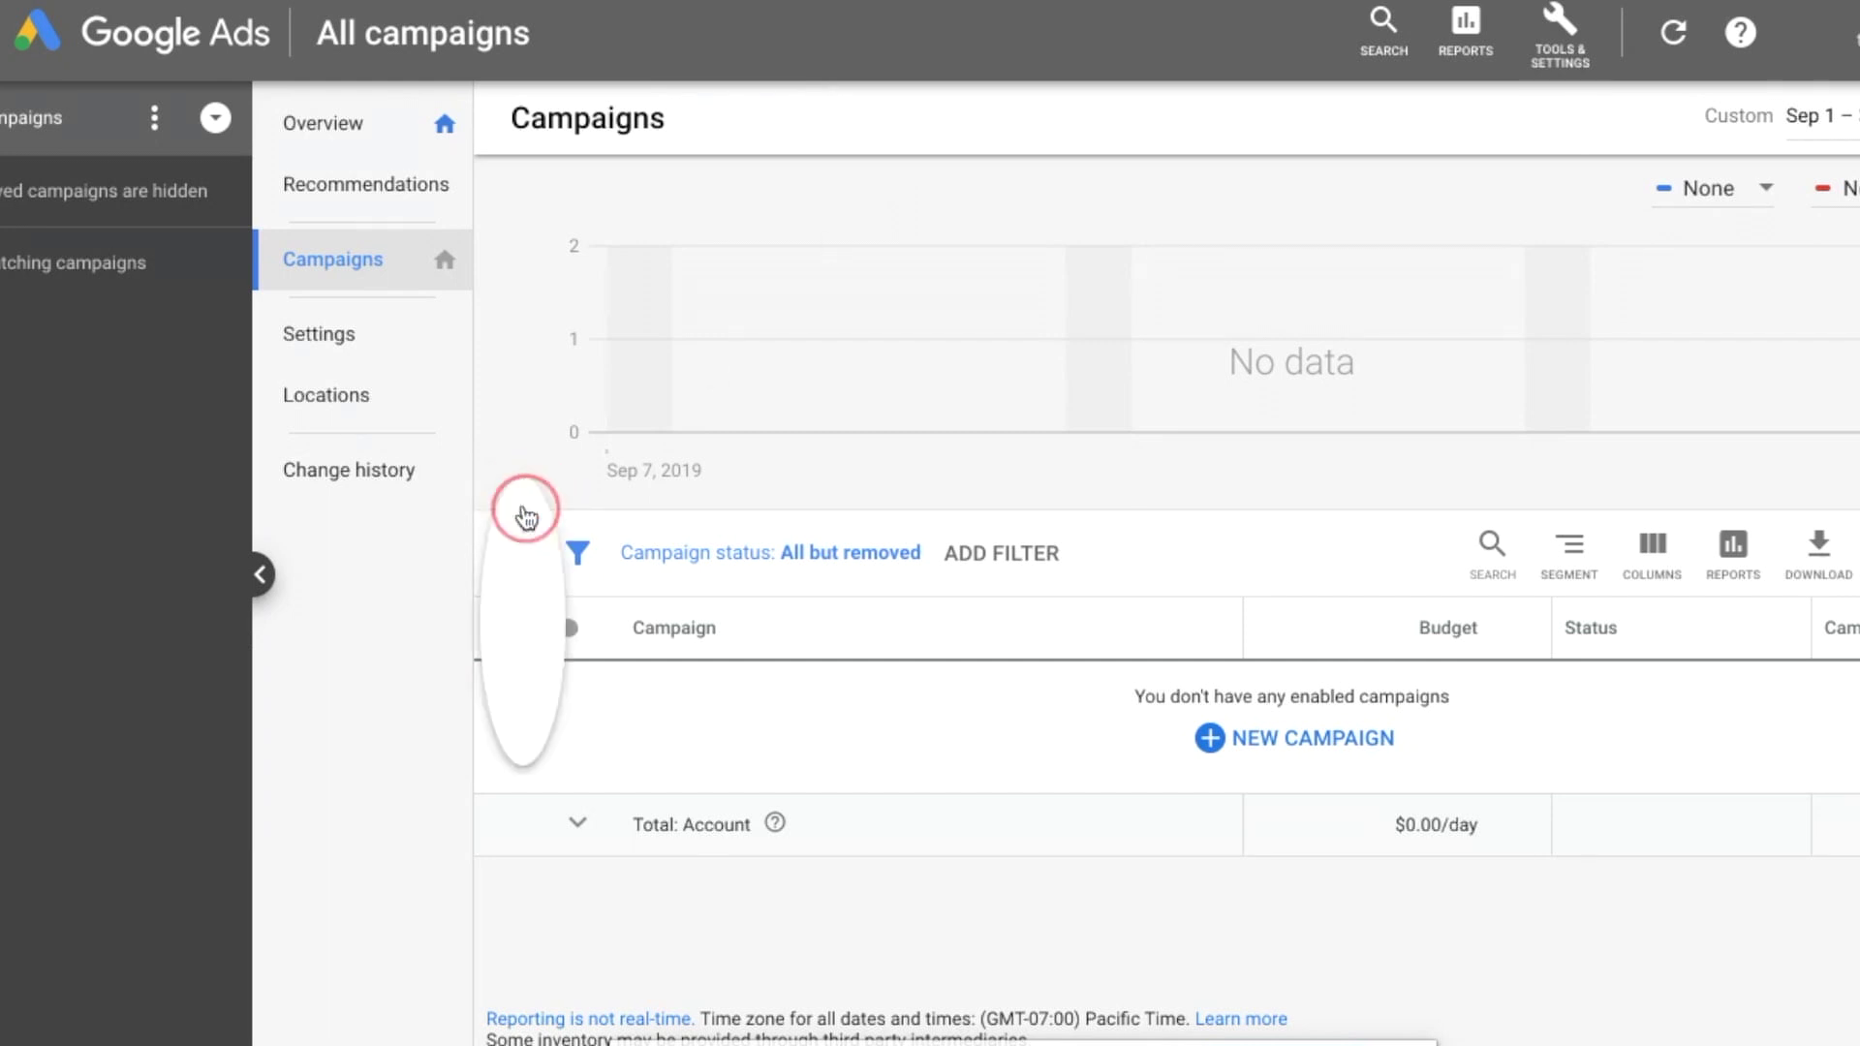
click(623, 616)
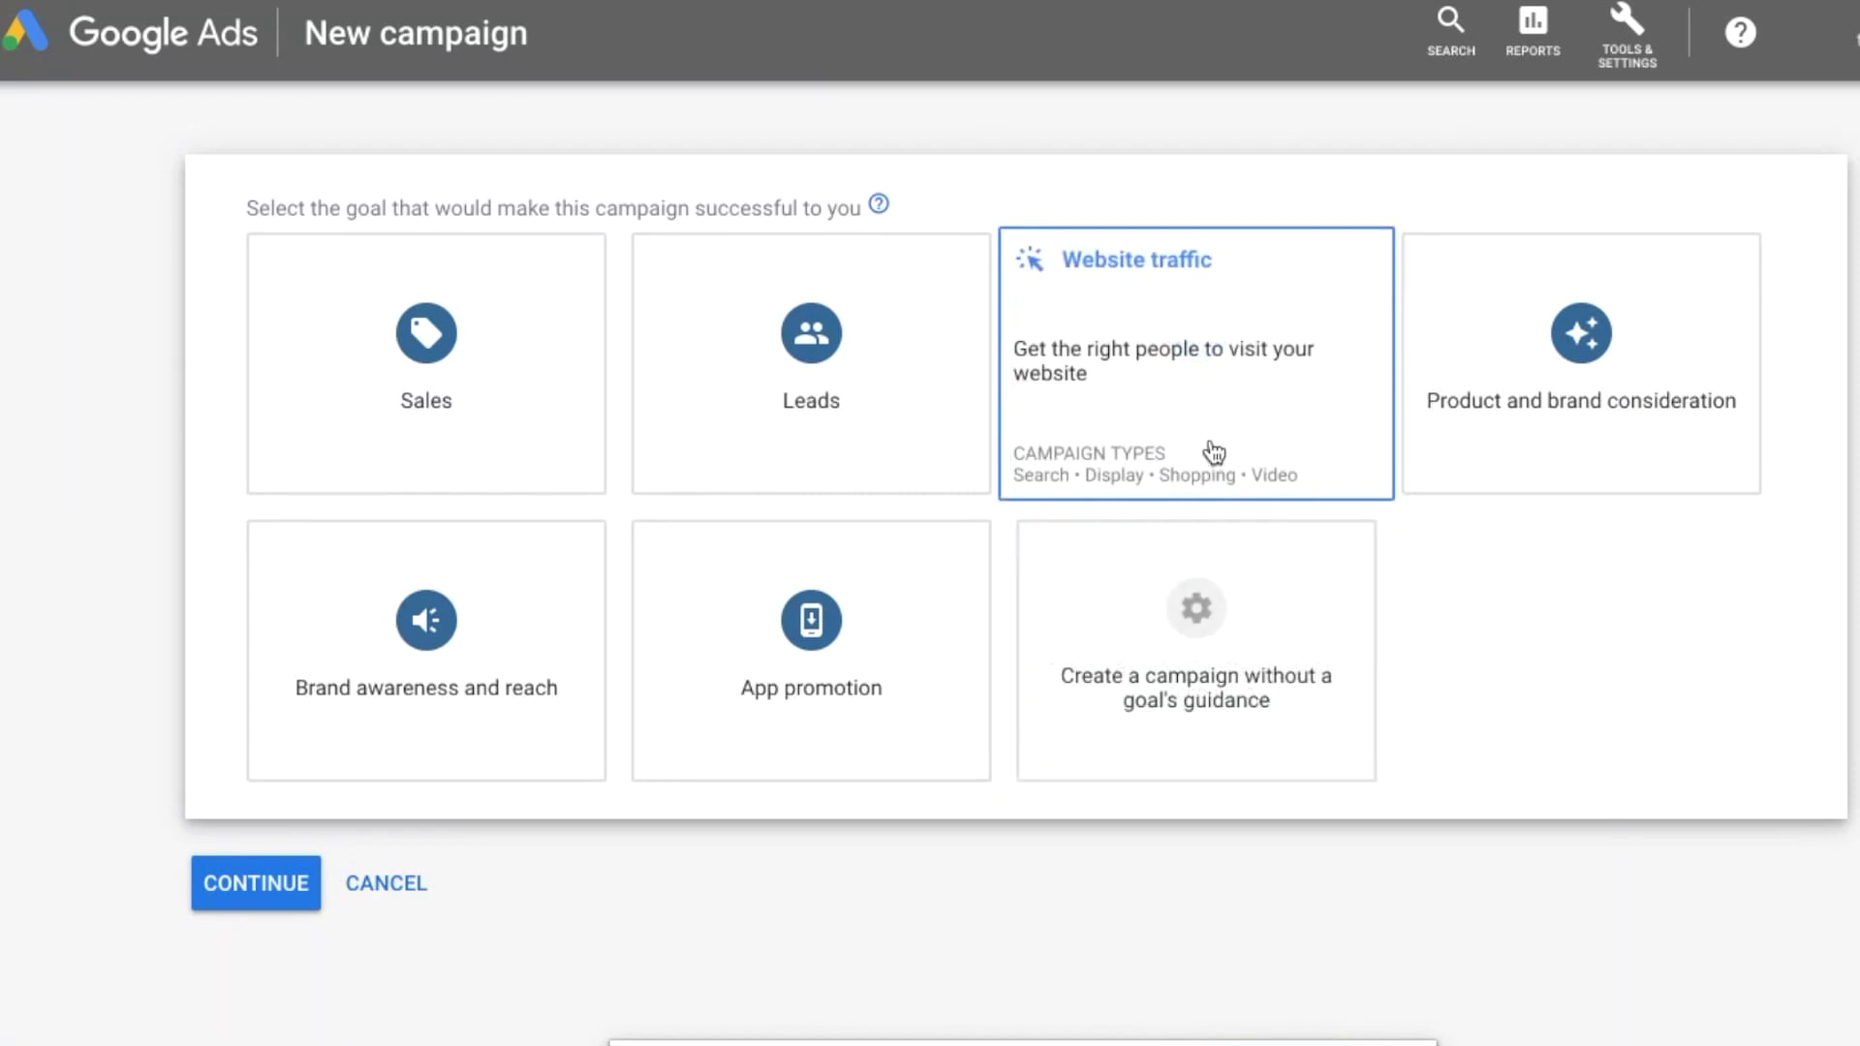
click(1215, 604)
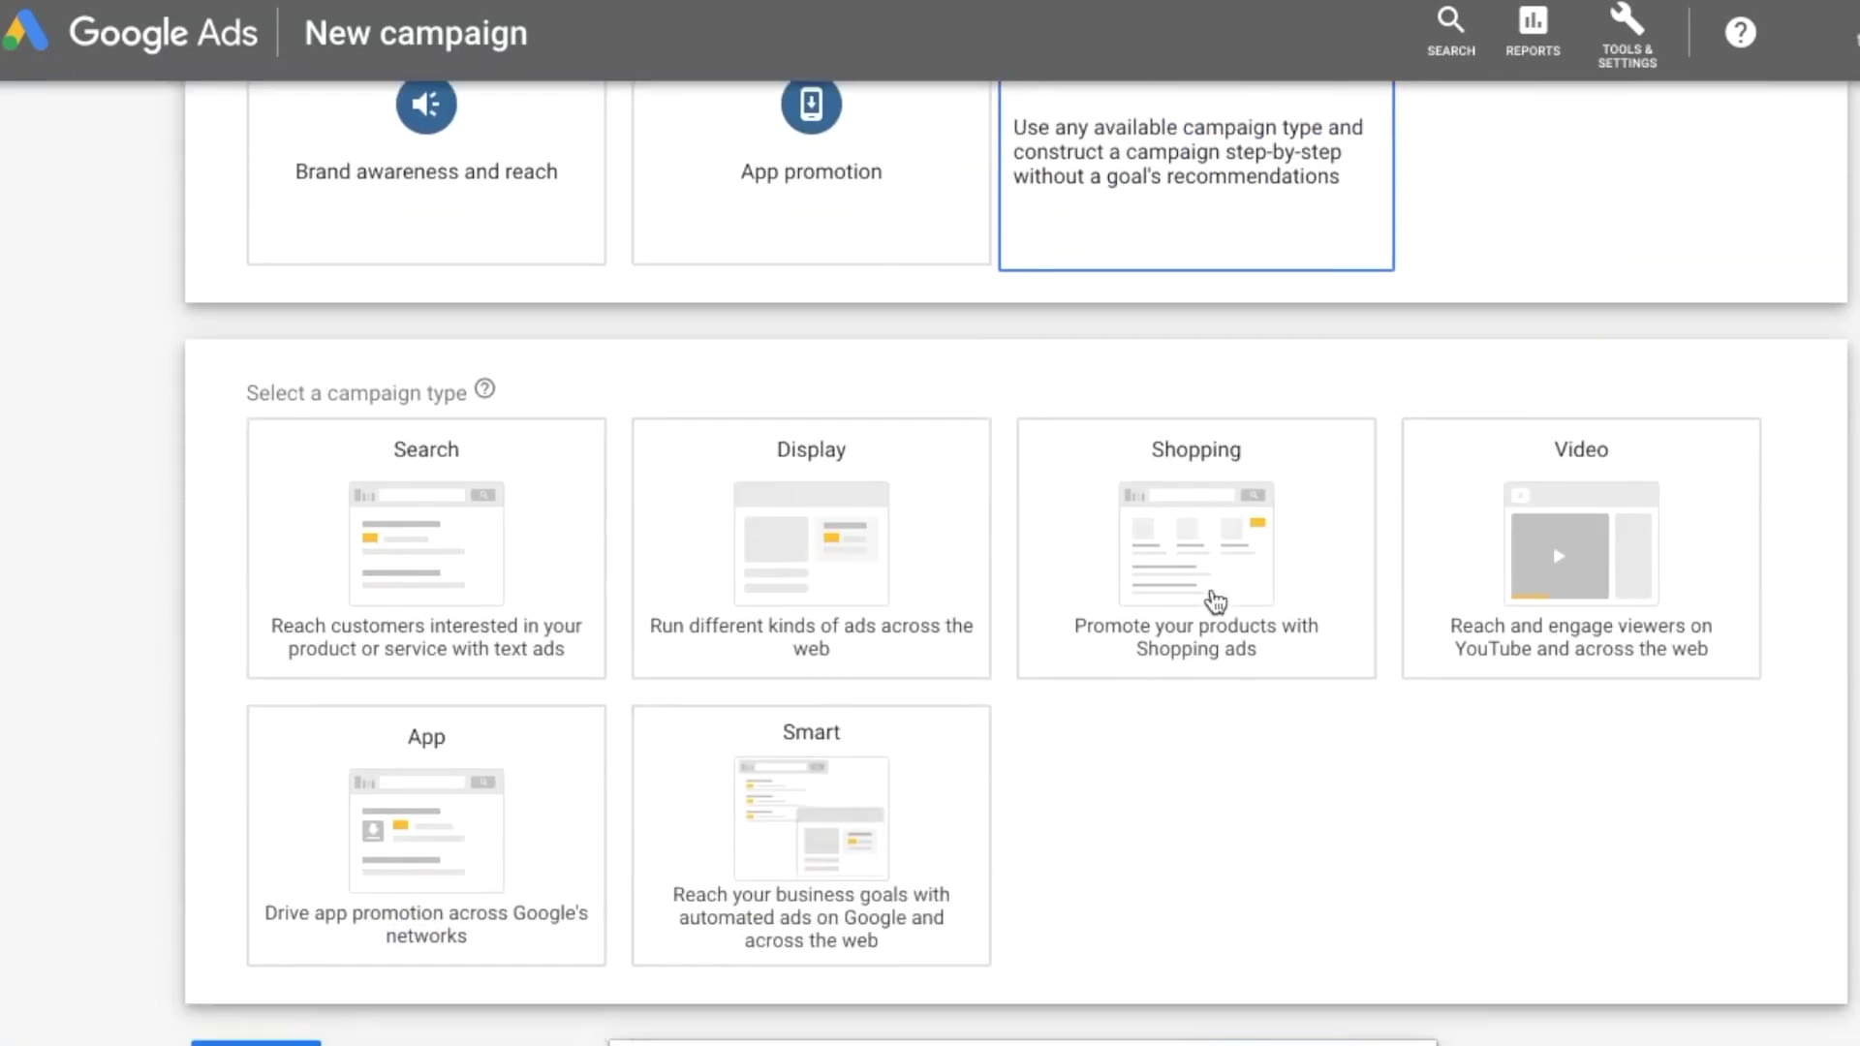
scroll(1130, 747, down, 1)
click(552, 409)
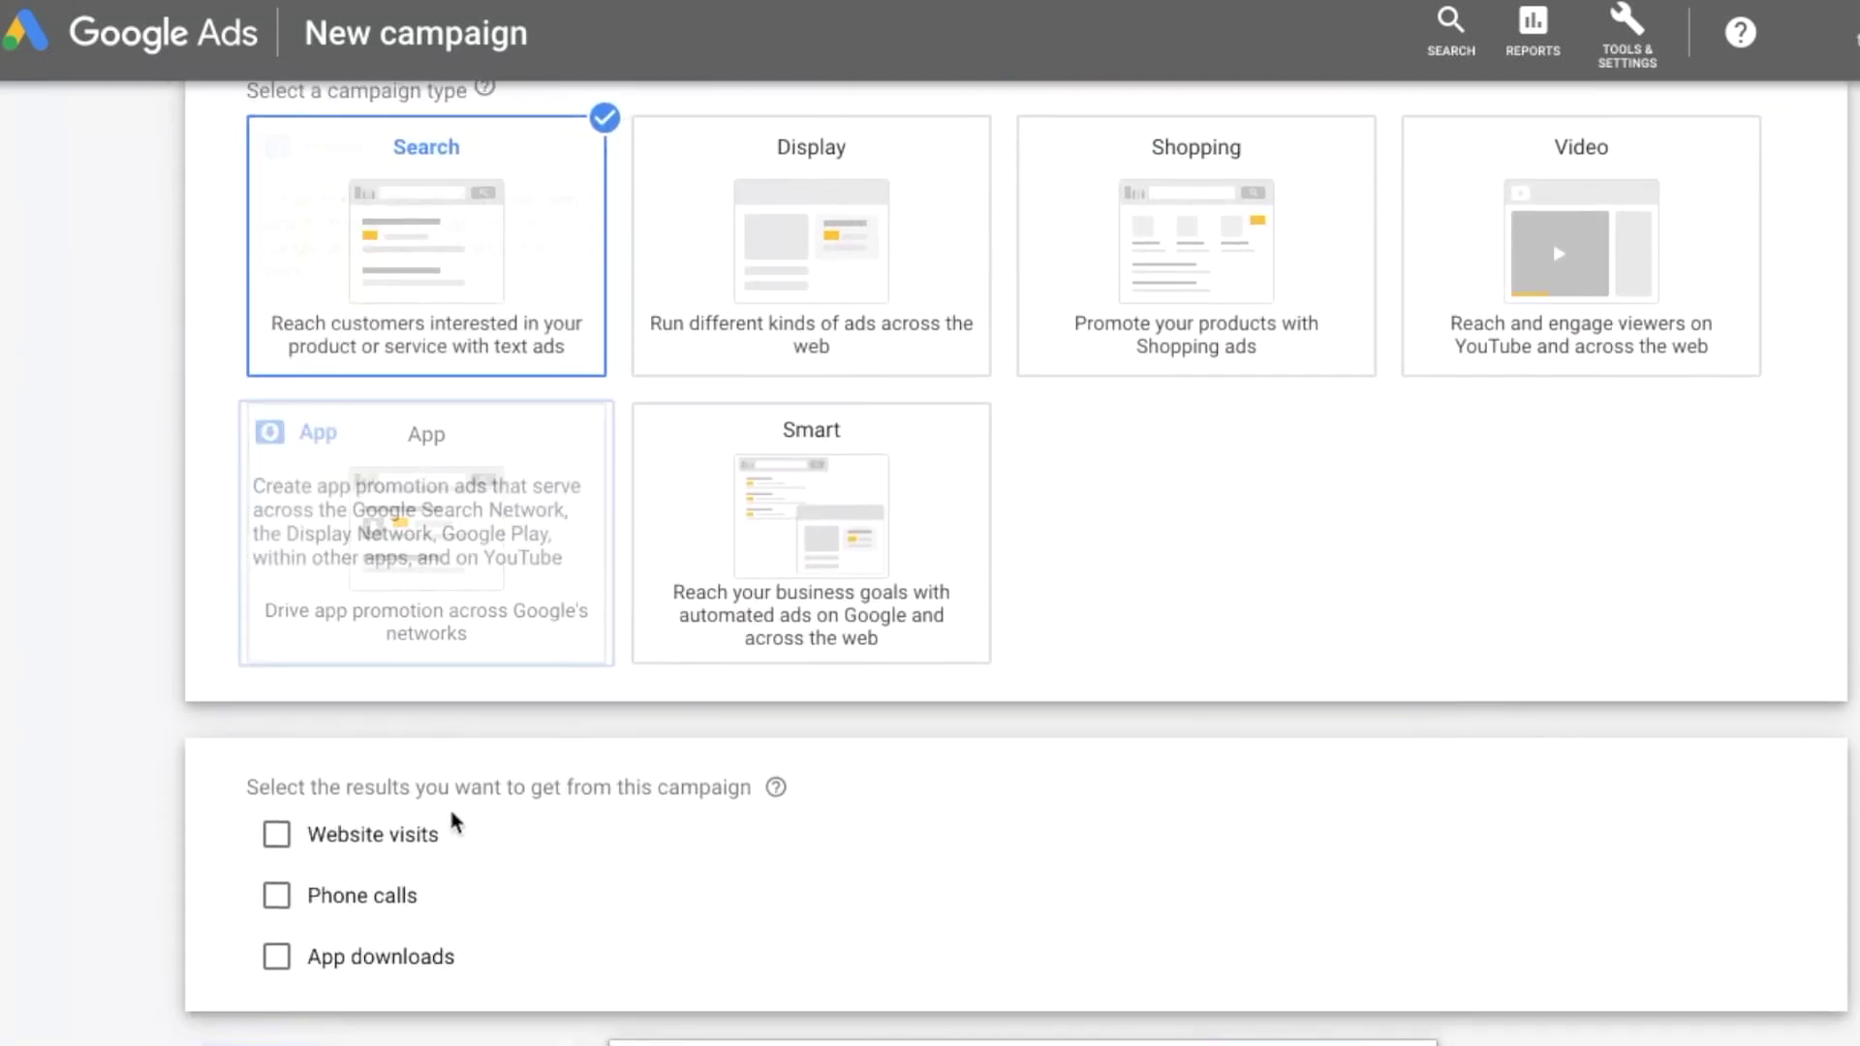
click(387, 706)
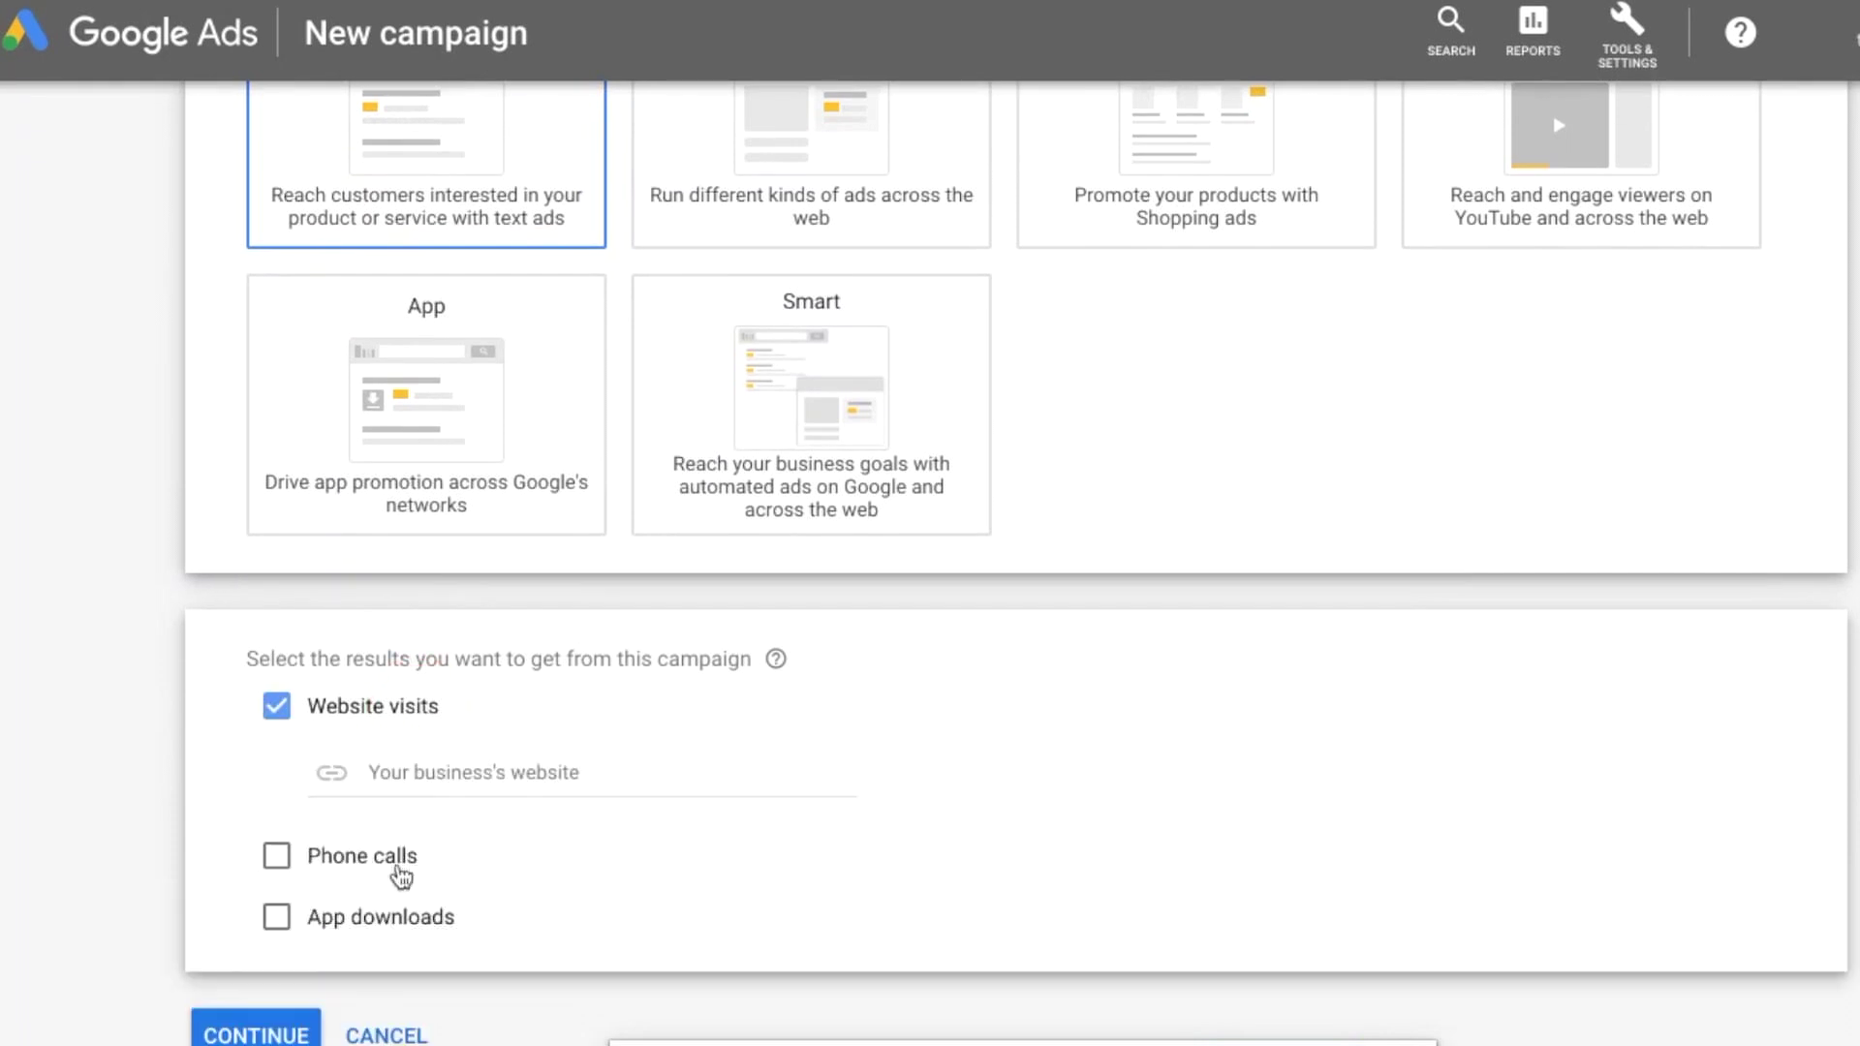
scroll(398, 872, down, 1)
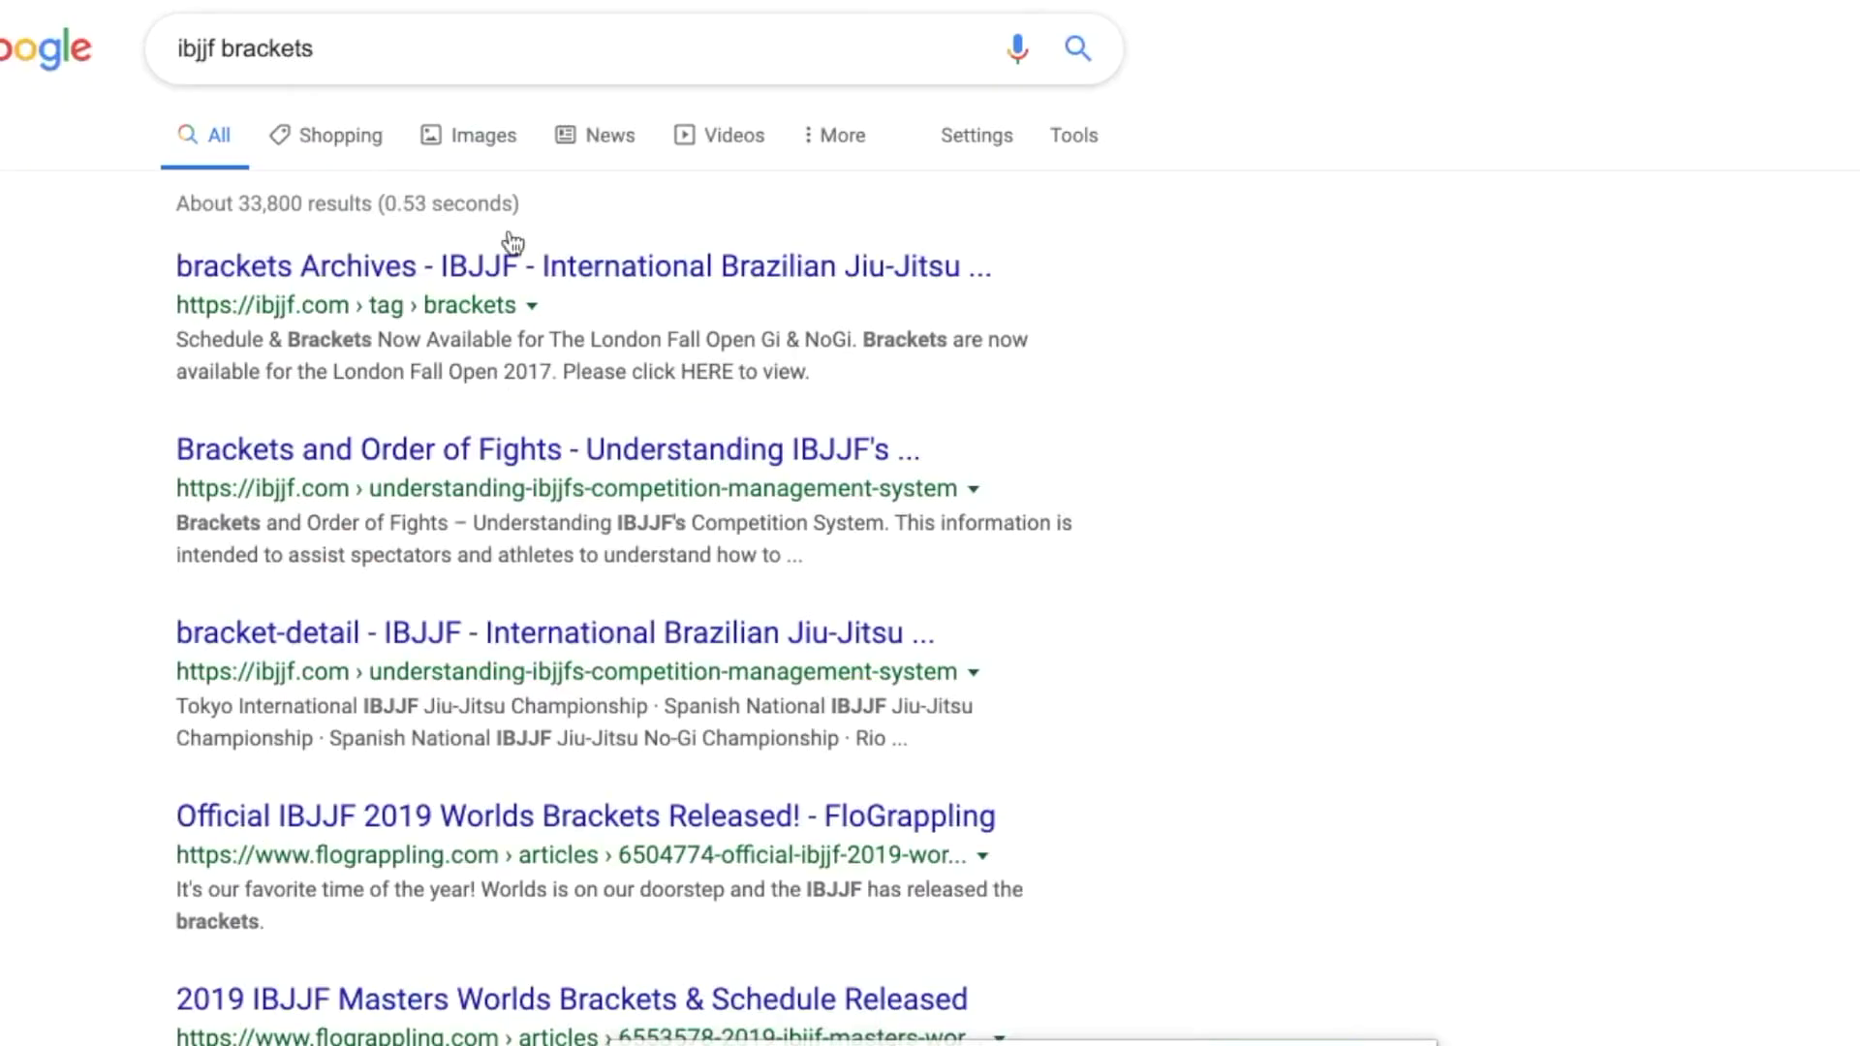
Step: Open the ibjjfbrackets.com listing from the Google results for "ibjjf brackets" in a new tab to get its web address
scroll(514, 597, down, 7)
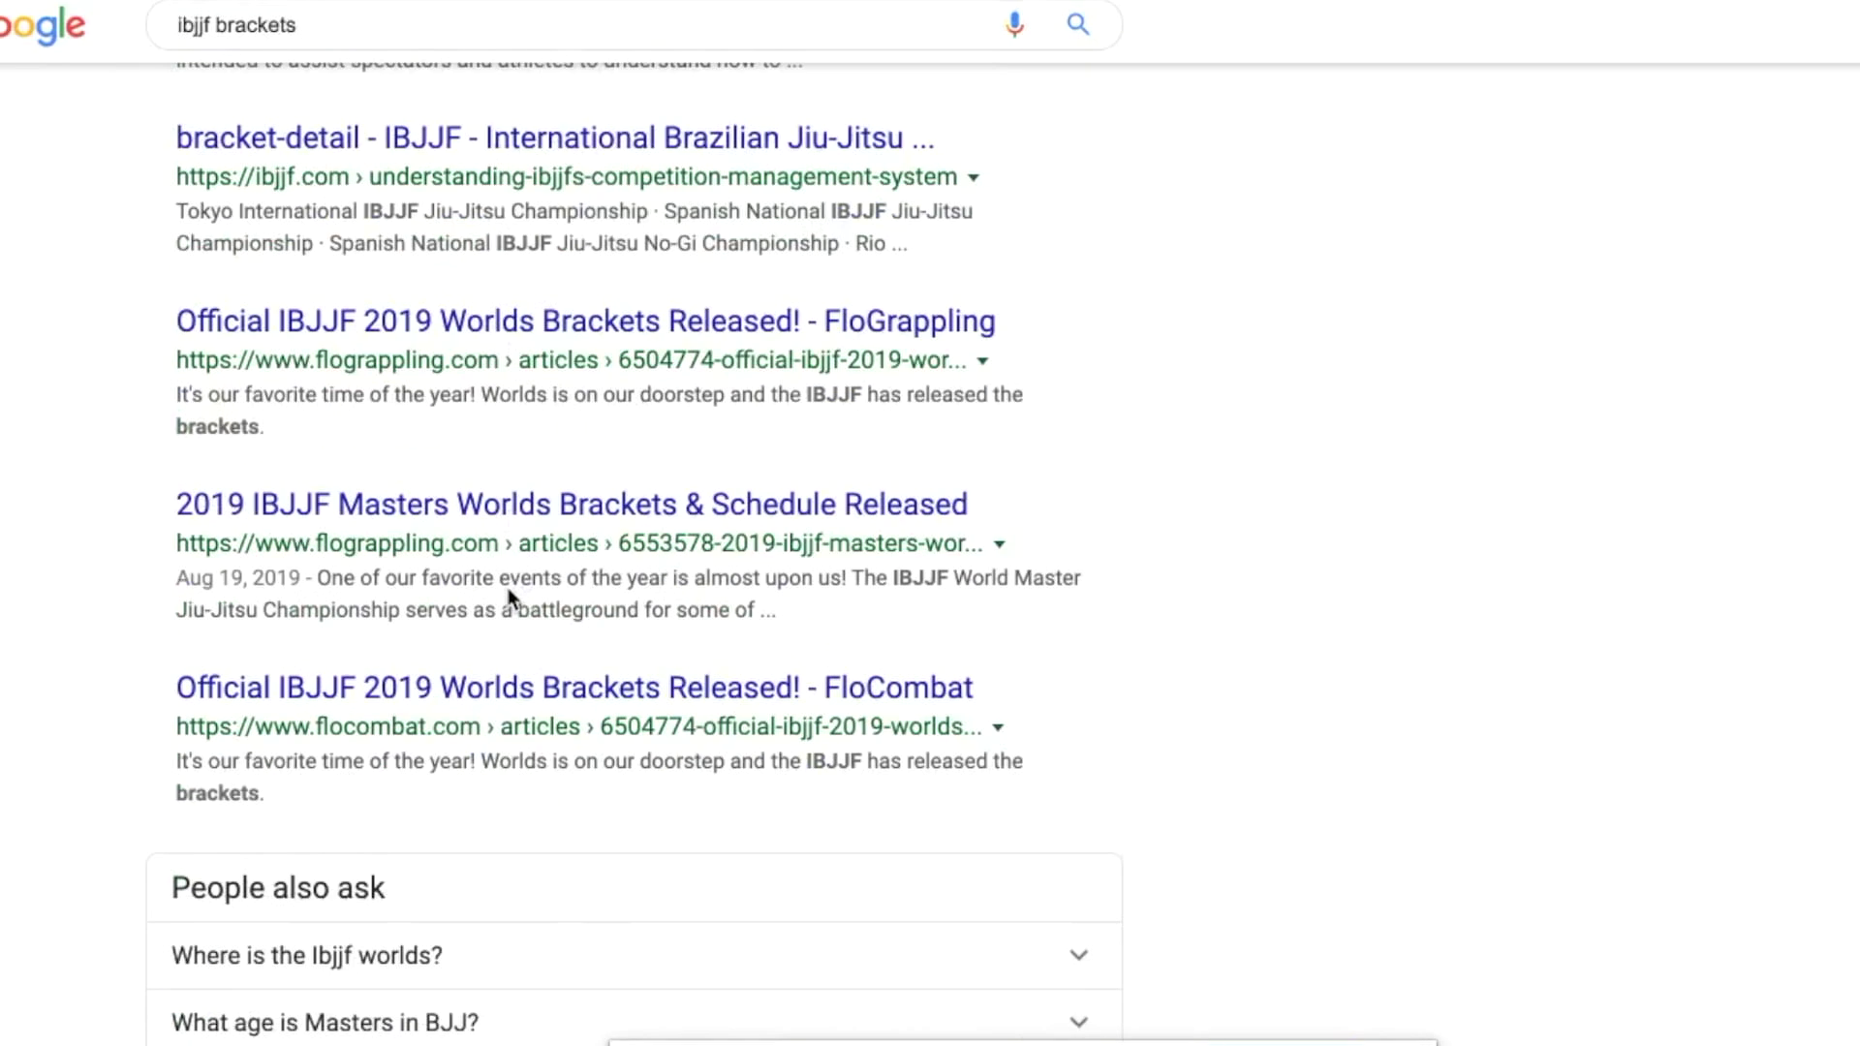
right_click(441, 785)
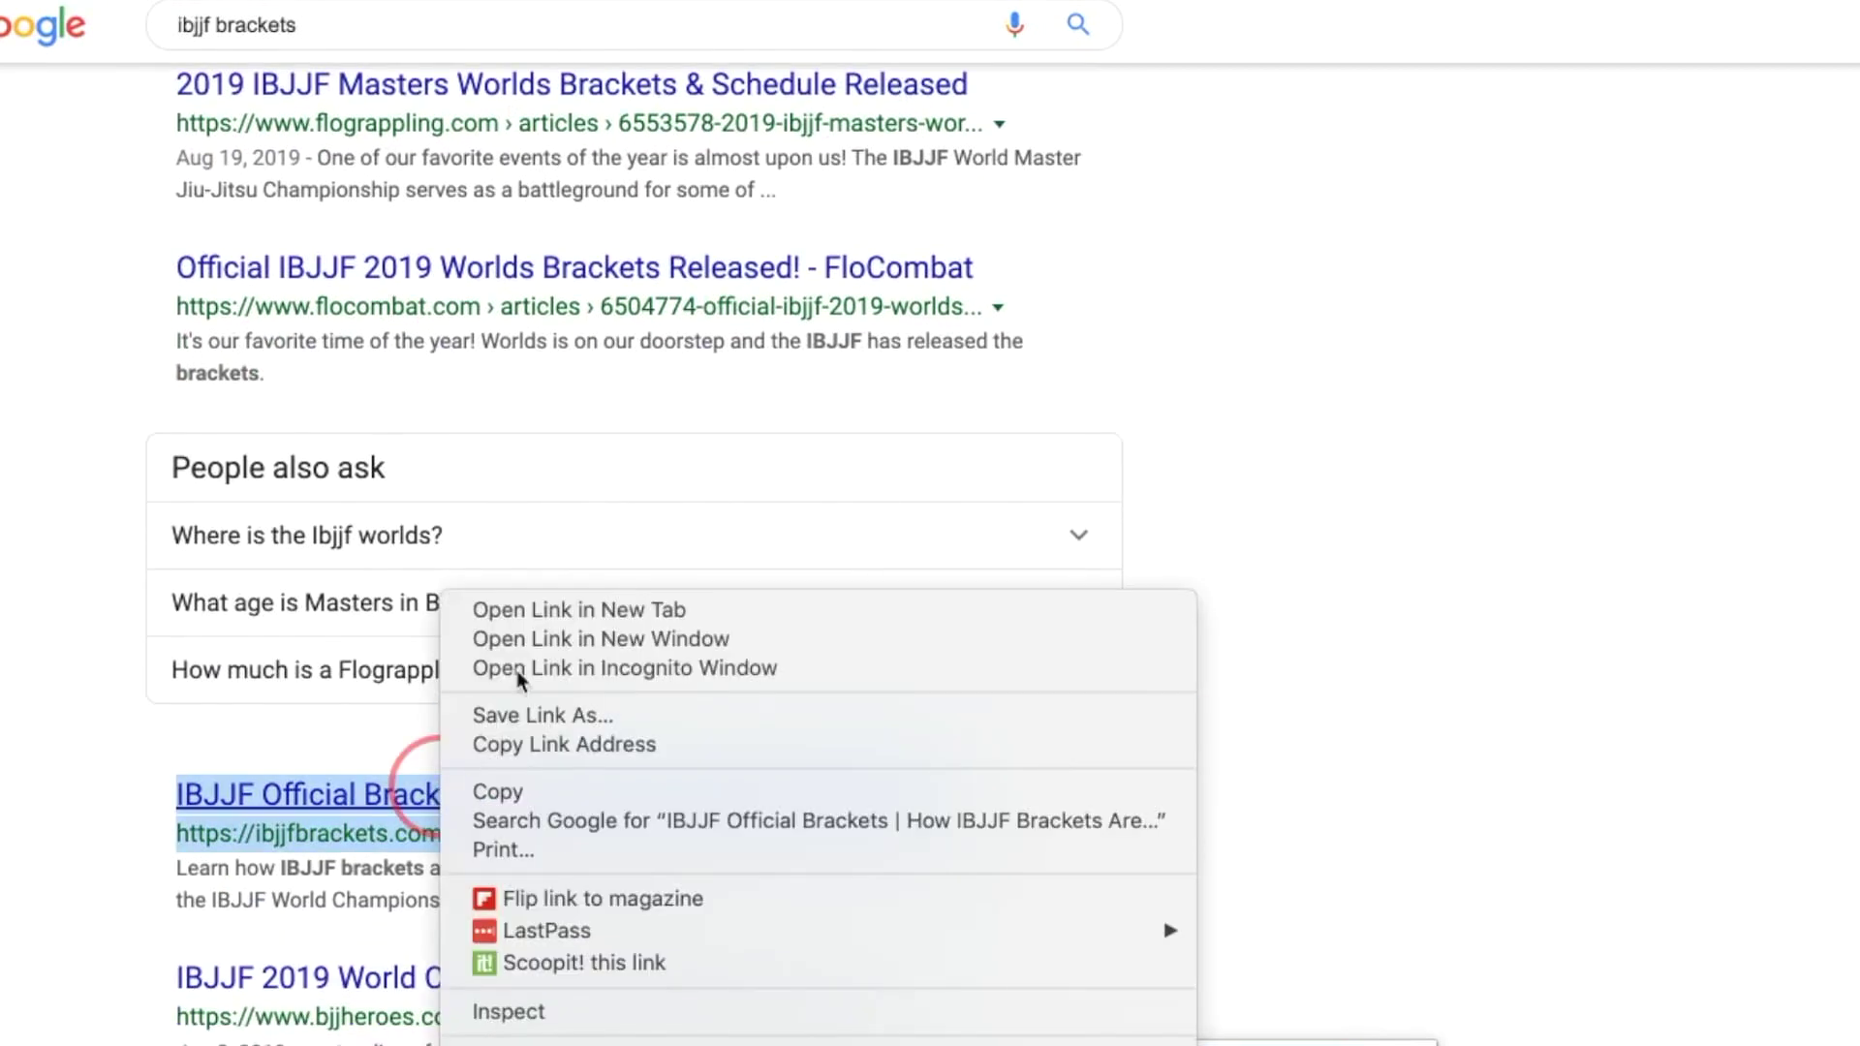
click(523, 620)
click(684, 2)
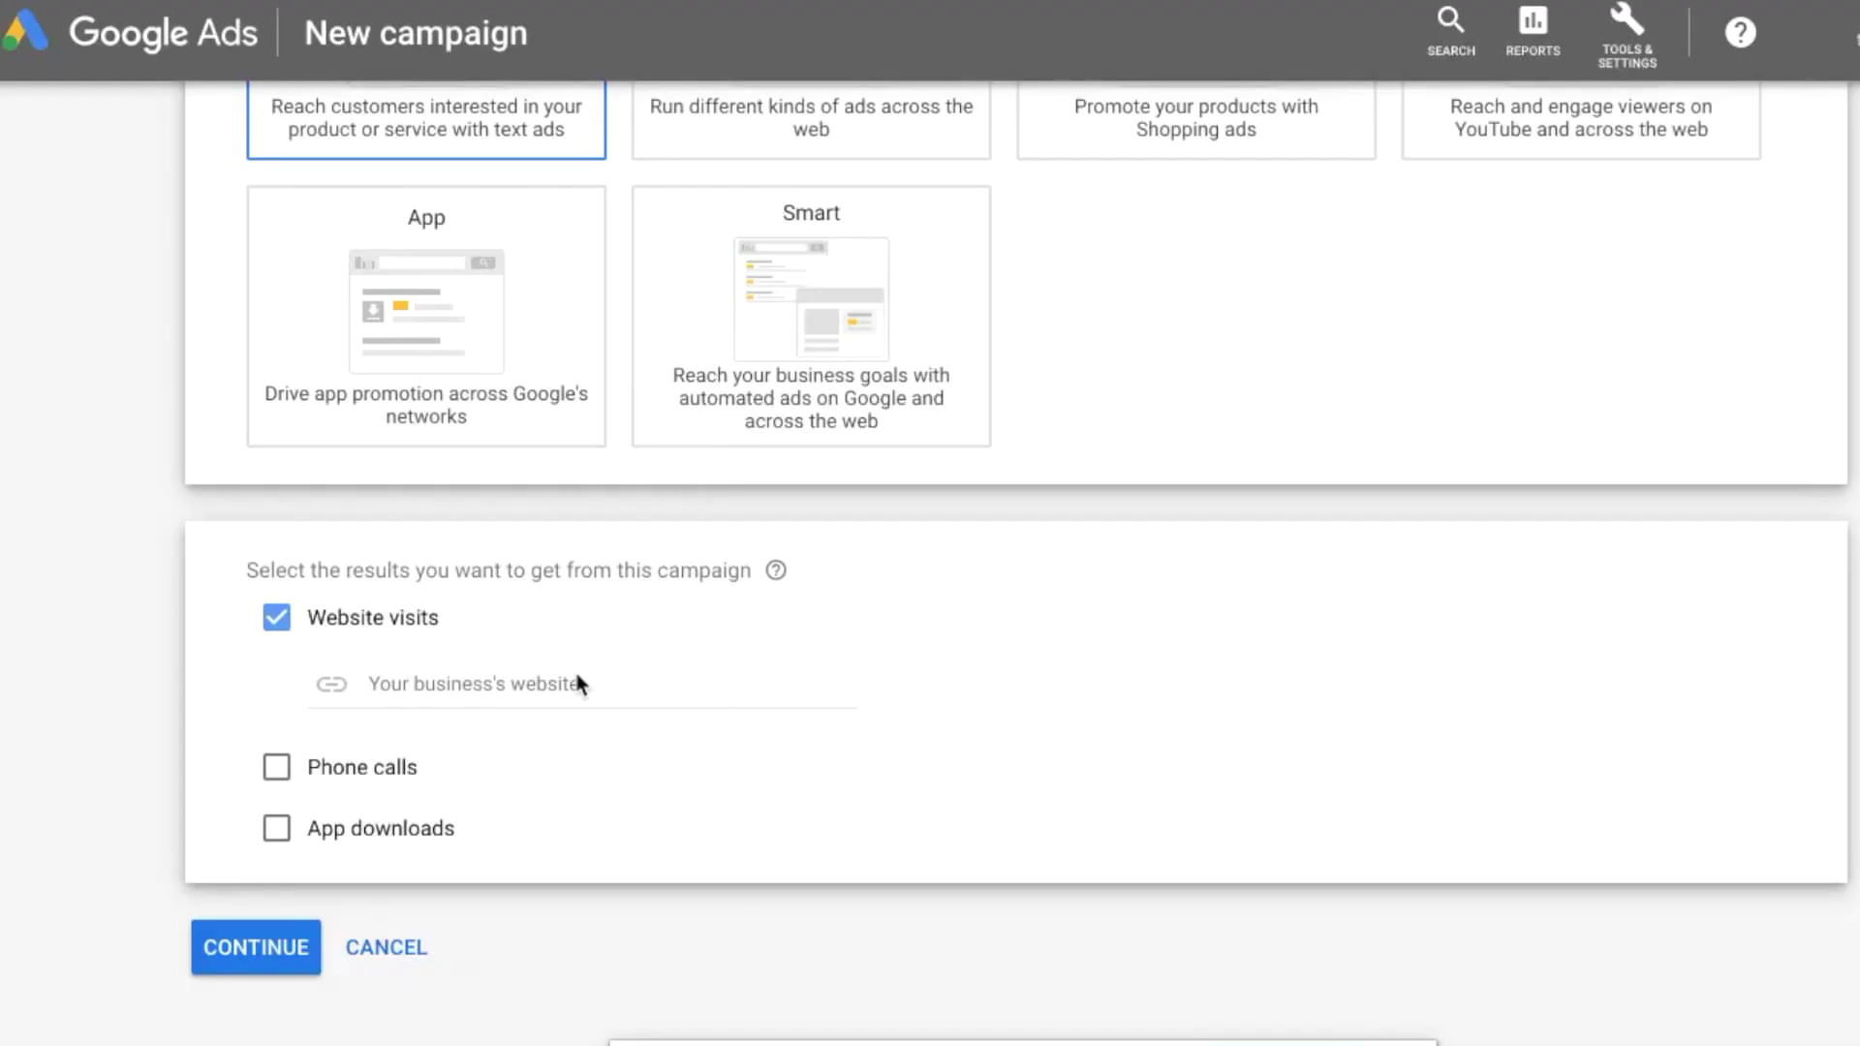
click(577, 681)
text(https://ibjjfbrackets.com/)
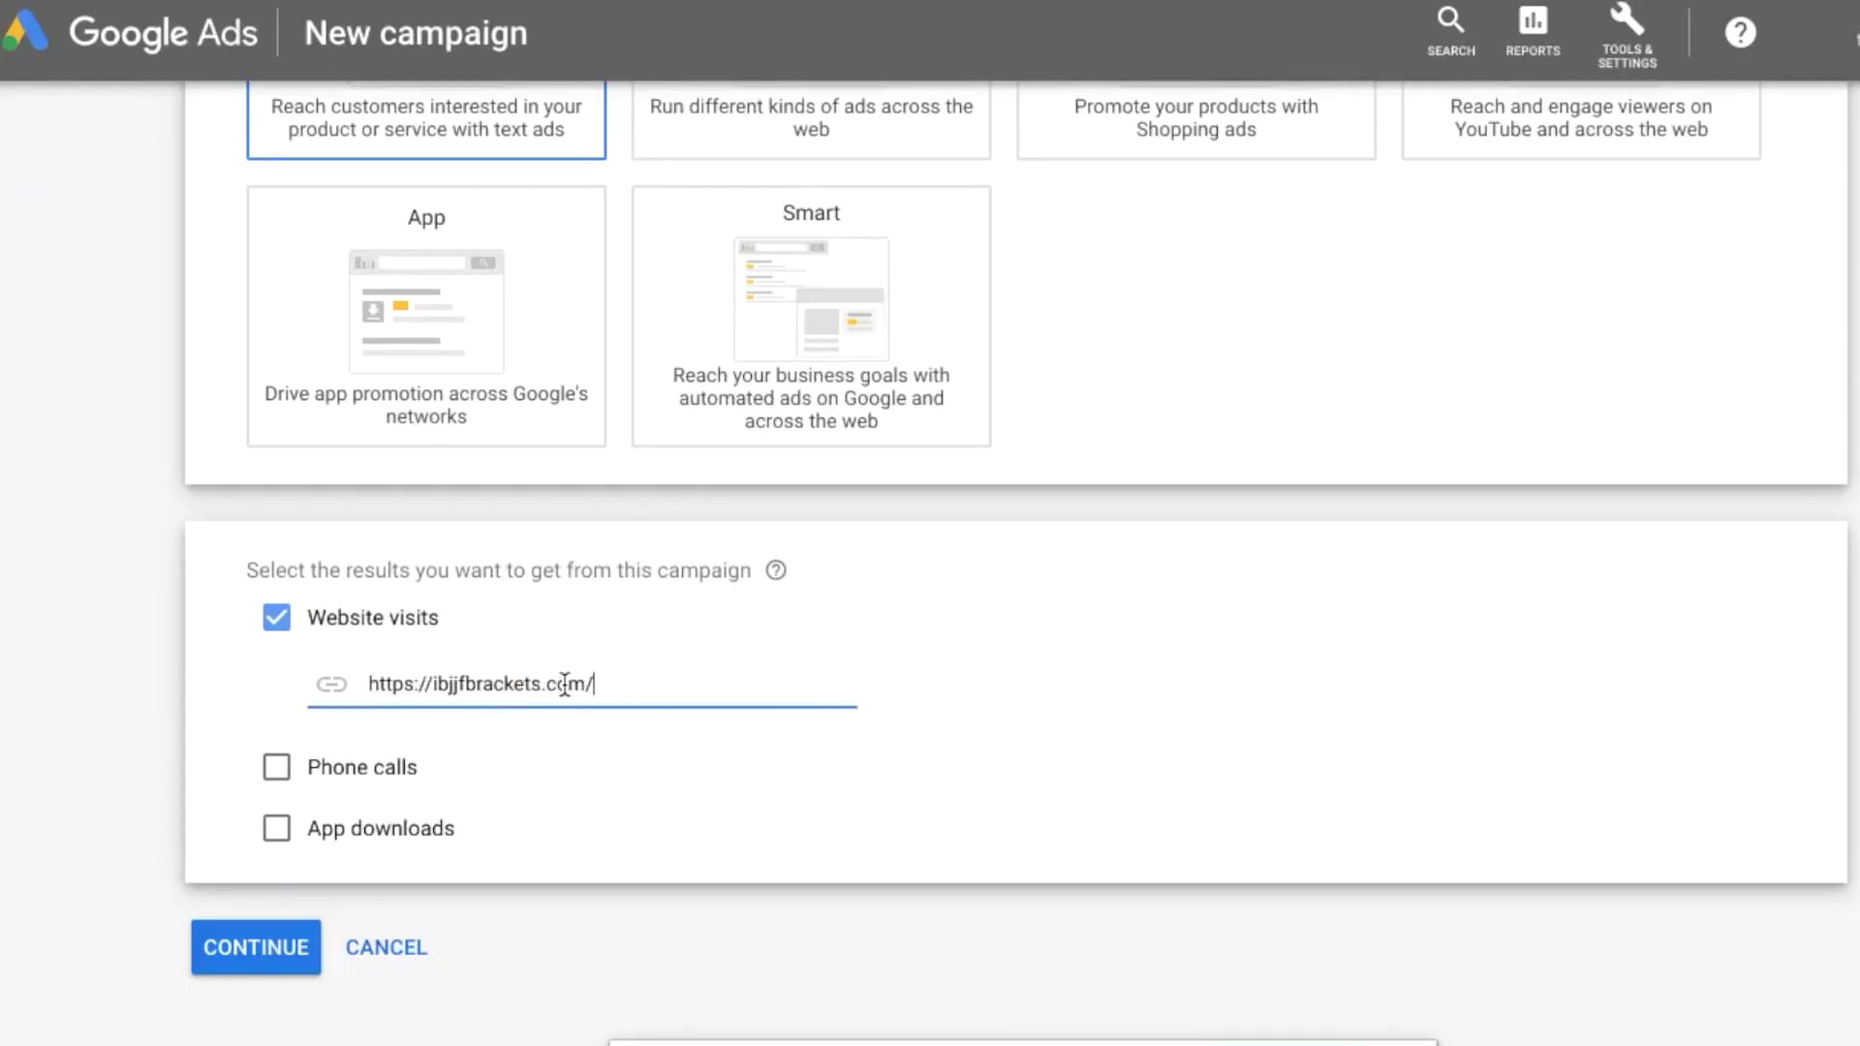
click(270, 946)
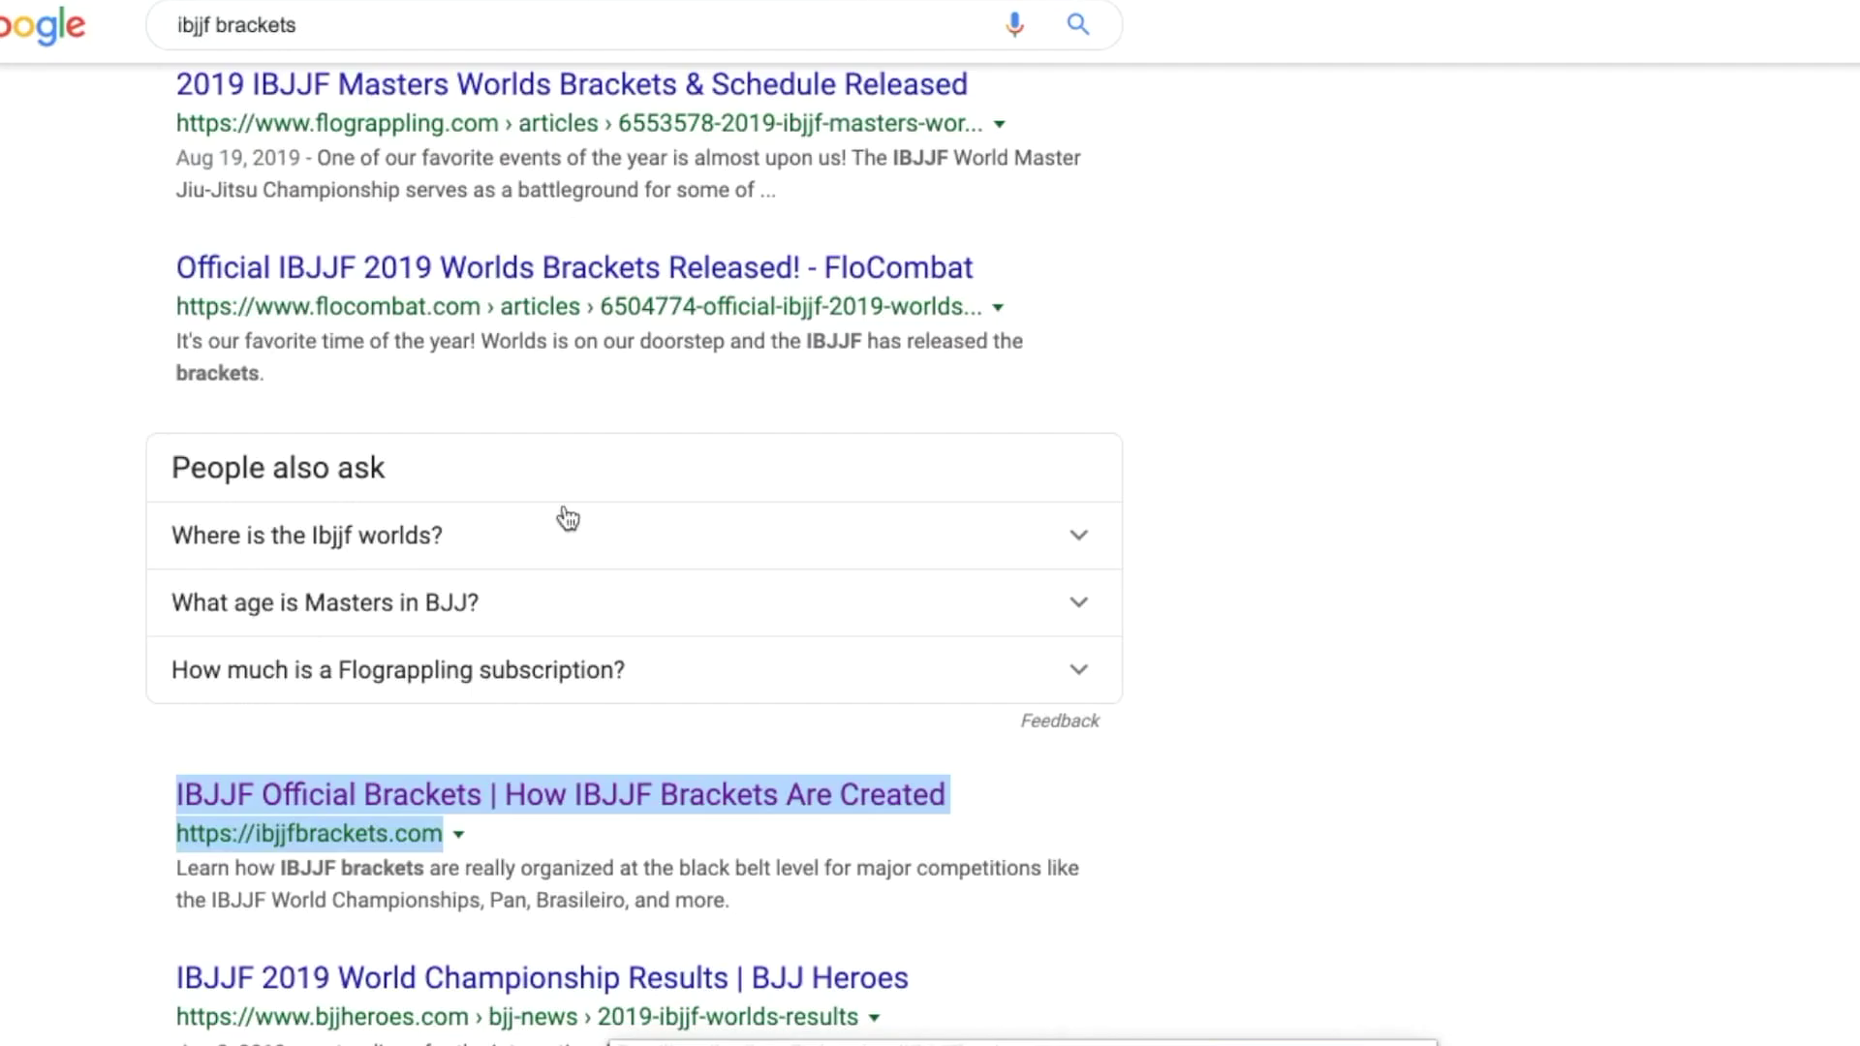
Step: Back in the Google results for "ibjjf brackets", compare the ibjjfbrackets.com listing's position with the competing pages ranked above it
scroll(565, 514, down, 2)
click(608, 664)
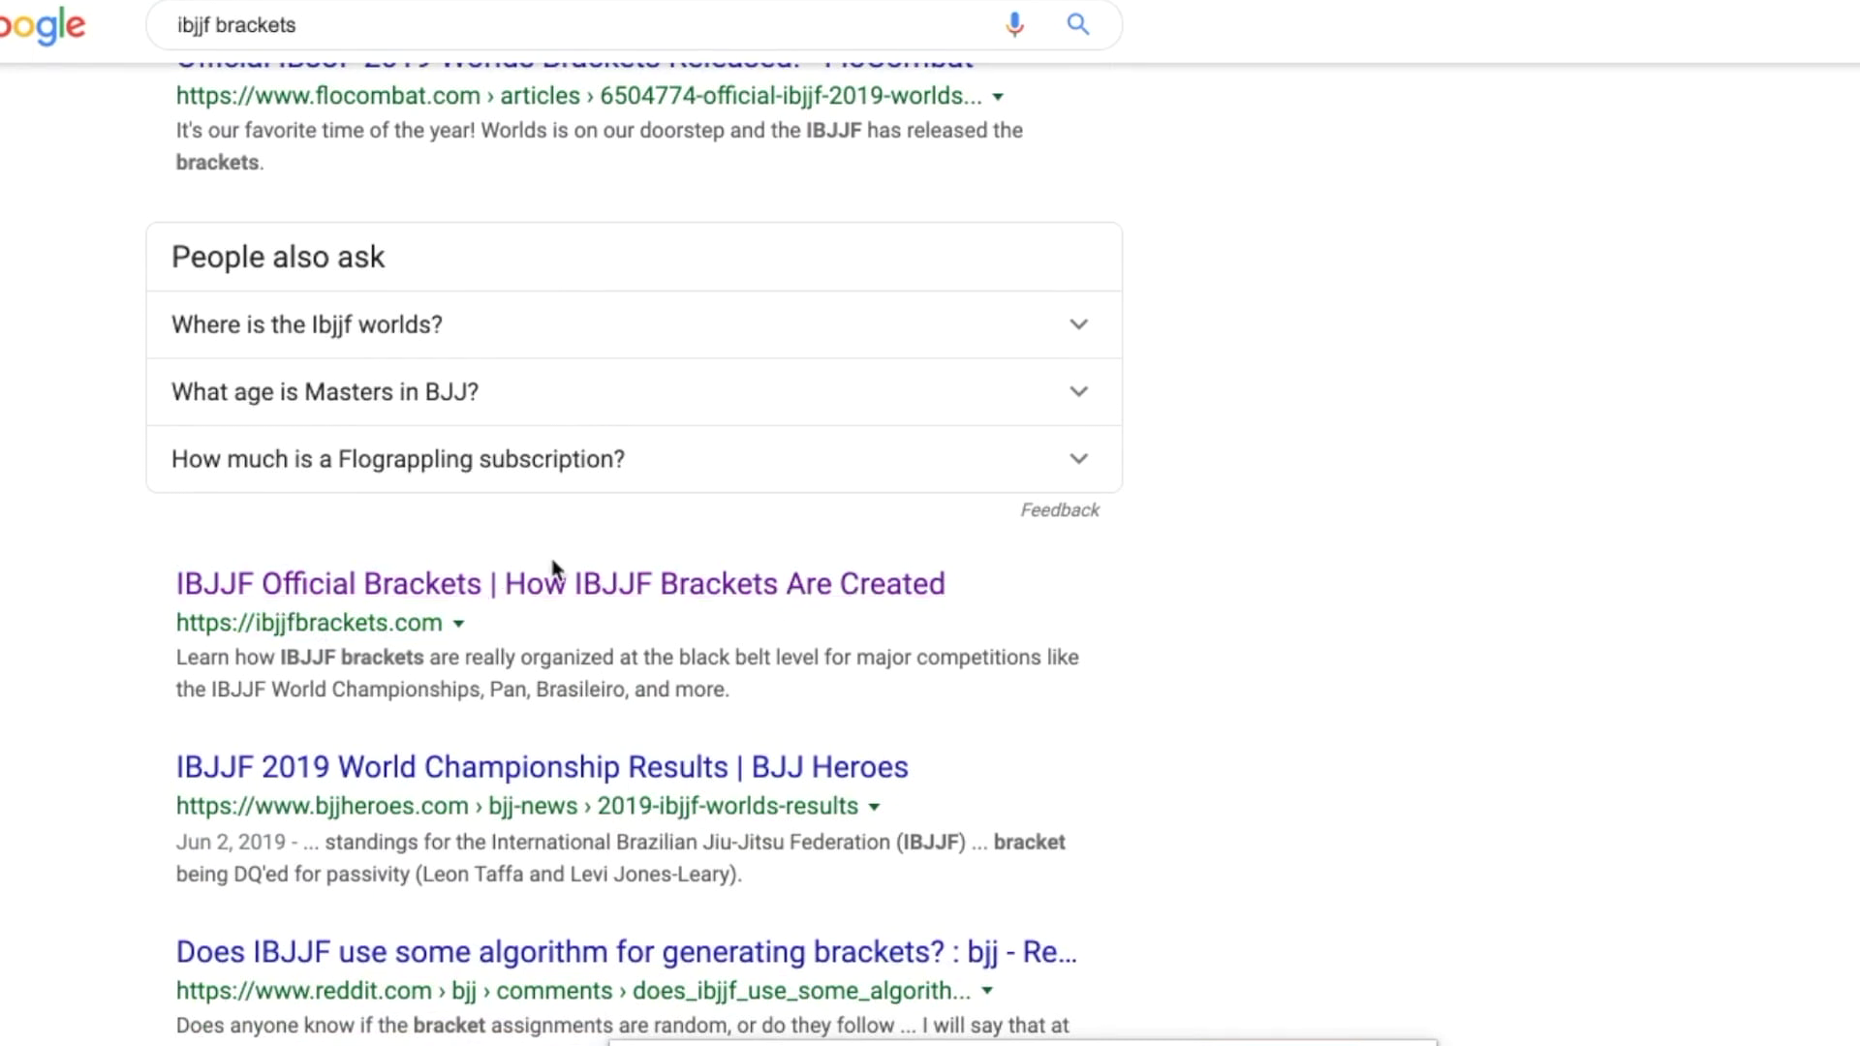
scroll(321, 174, up, 9)
scroll(323, 172, up, 2)
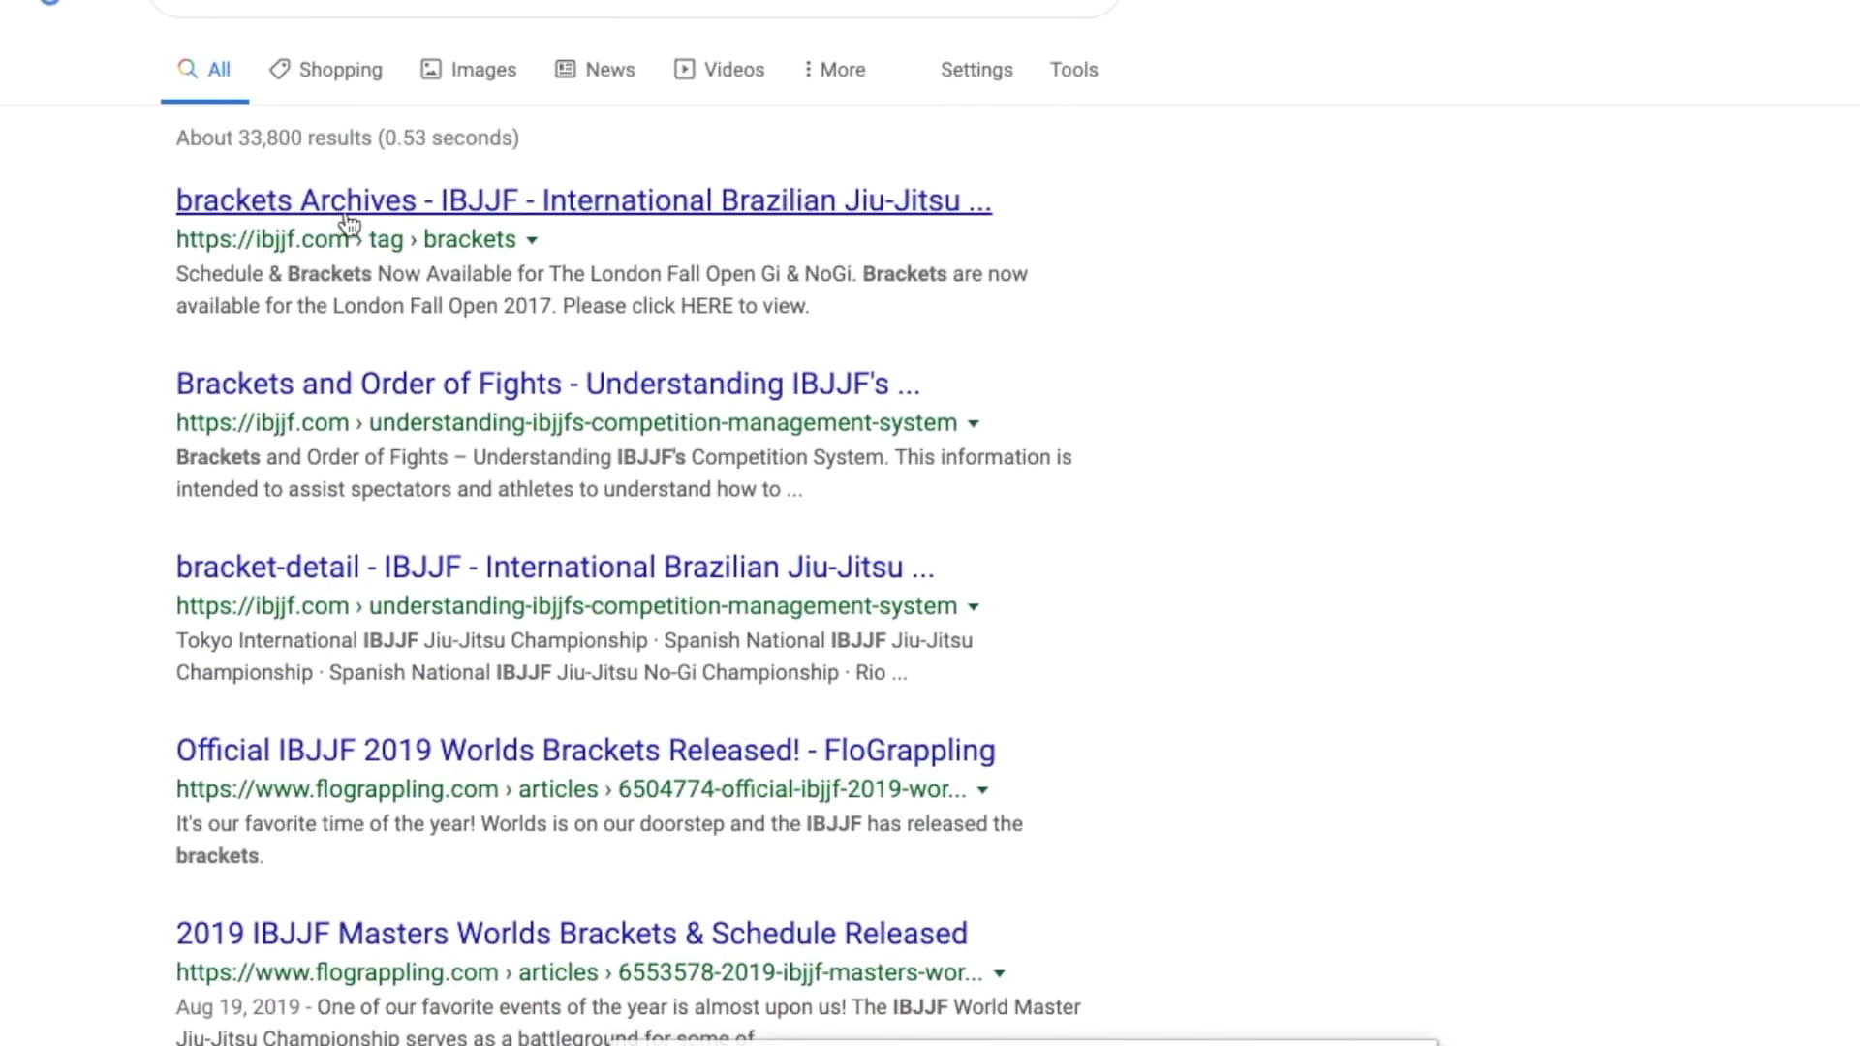
scroll(393, 269, down, 1)
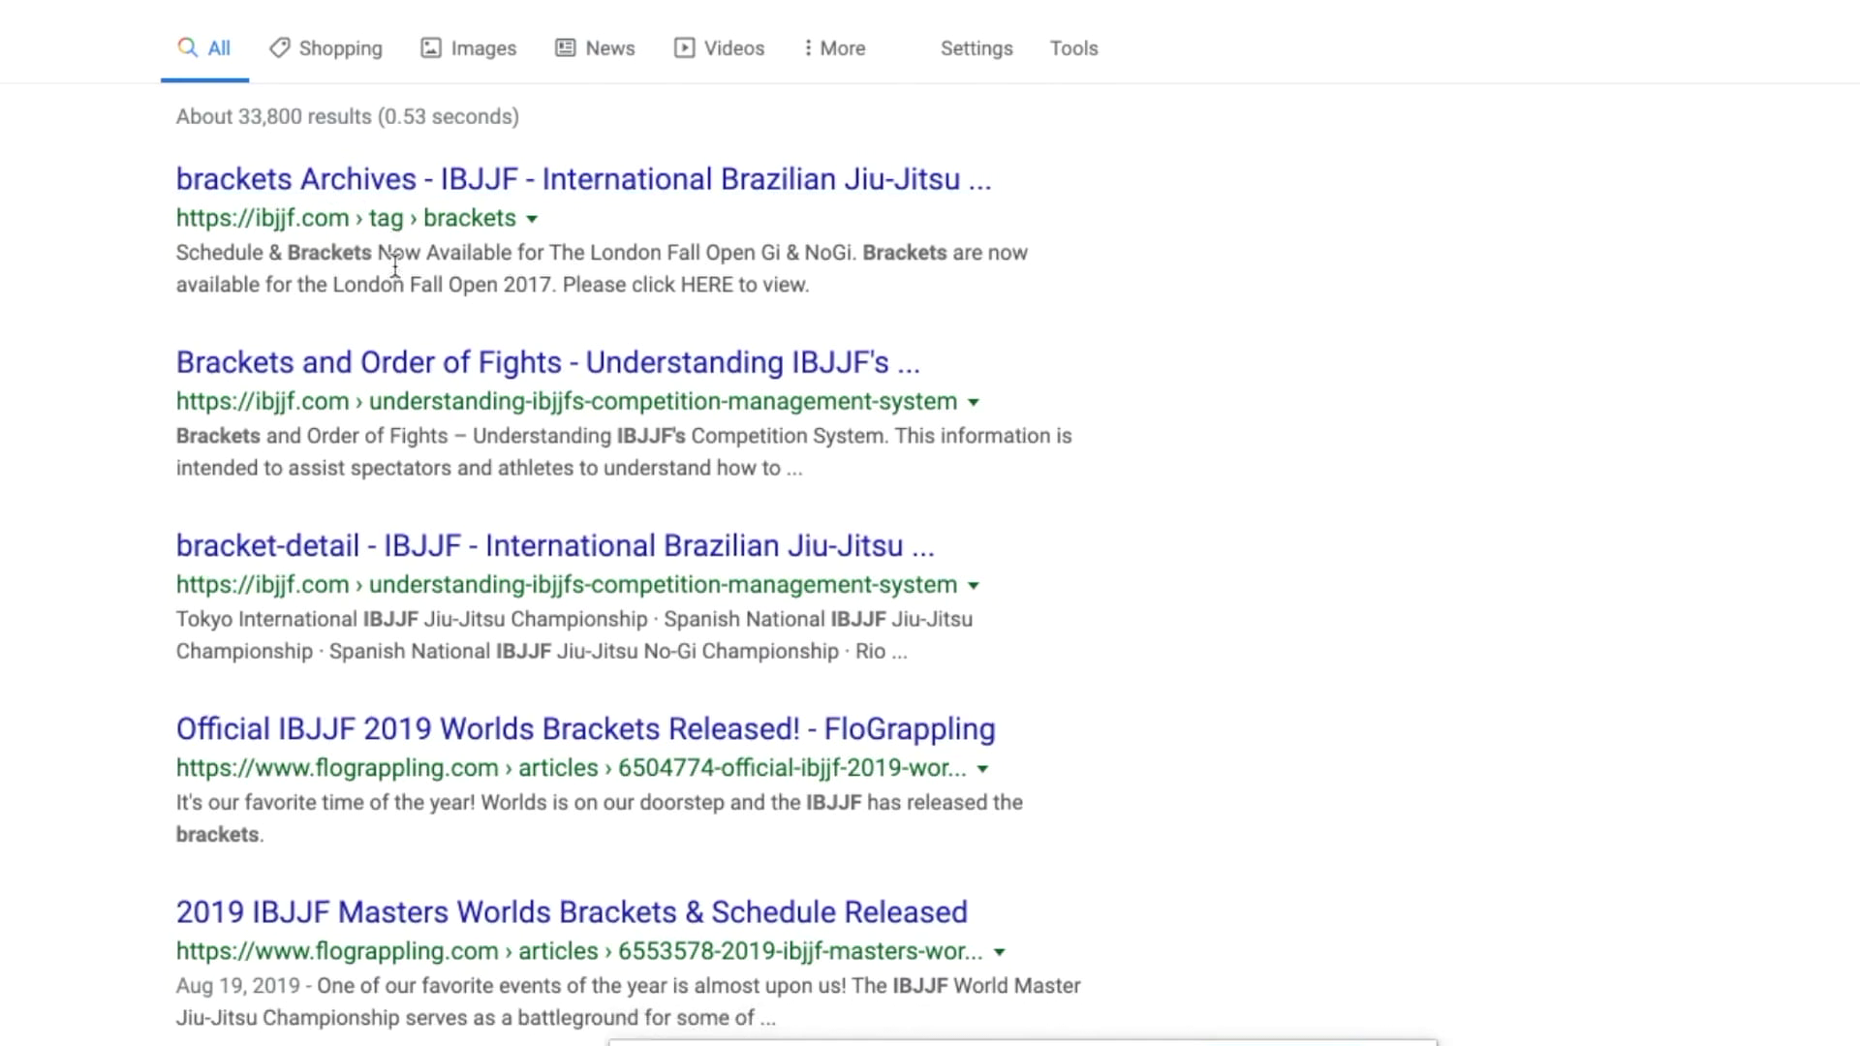
scroll(420, 366, down, 9)
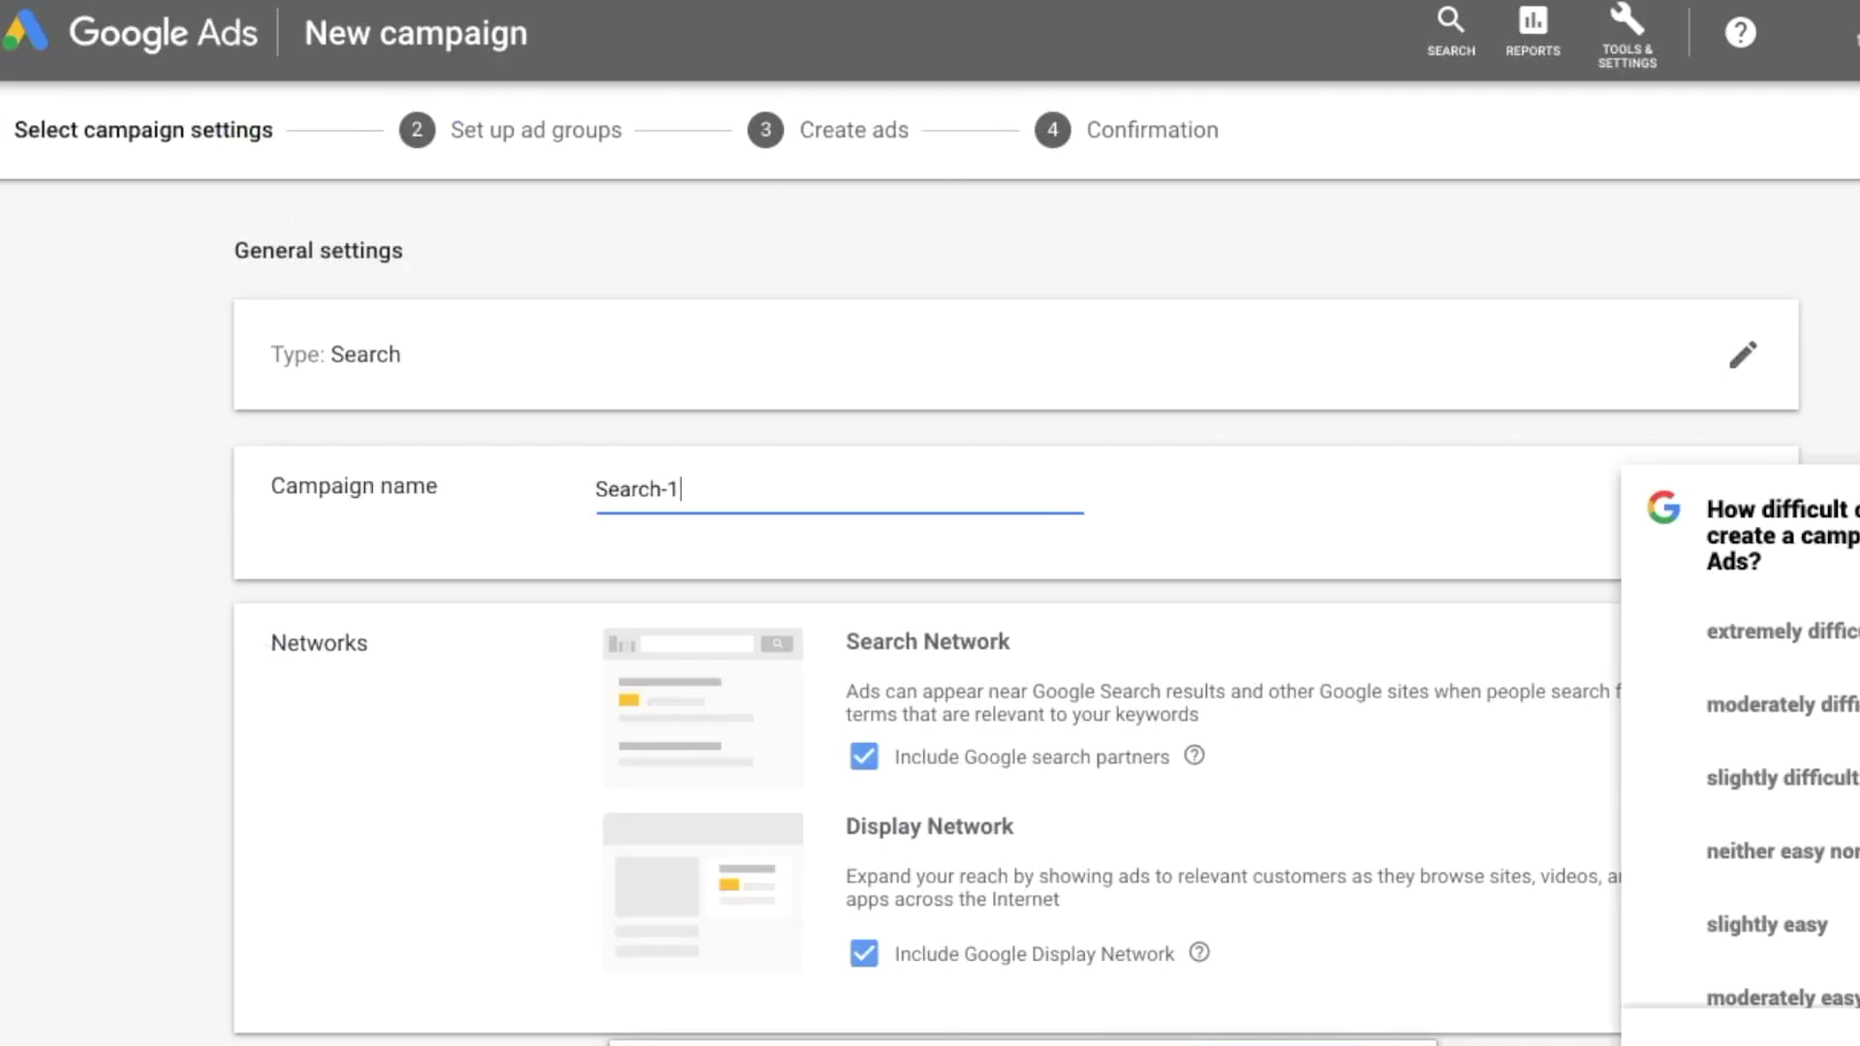
Step: In Google Ads, name the new Search campaign "test" and exclude the Google Display Network from its networks
triple_click(783, 490)
text(test)
scroll(892, 581, down, 3)
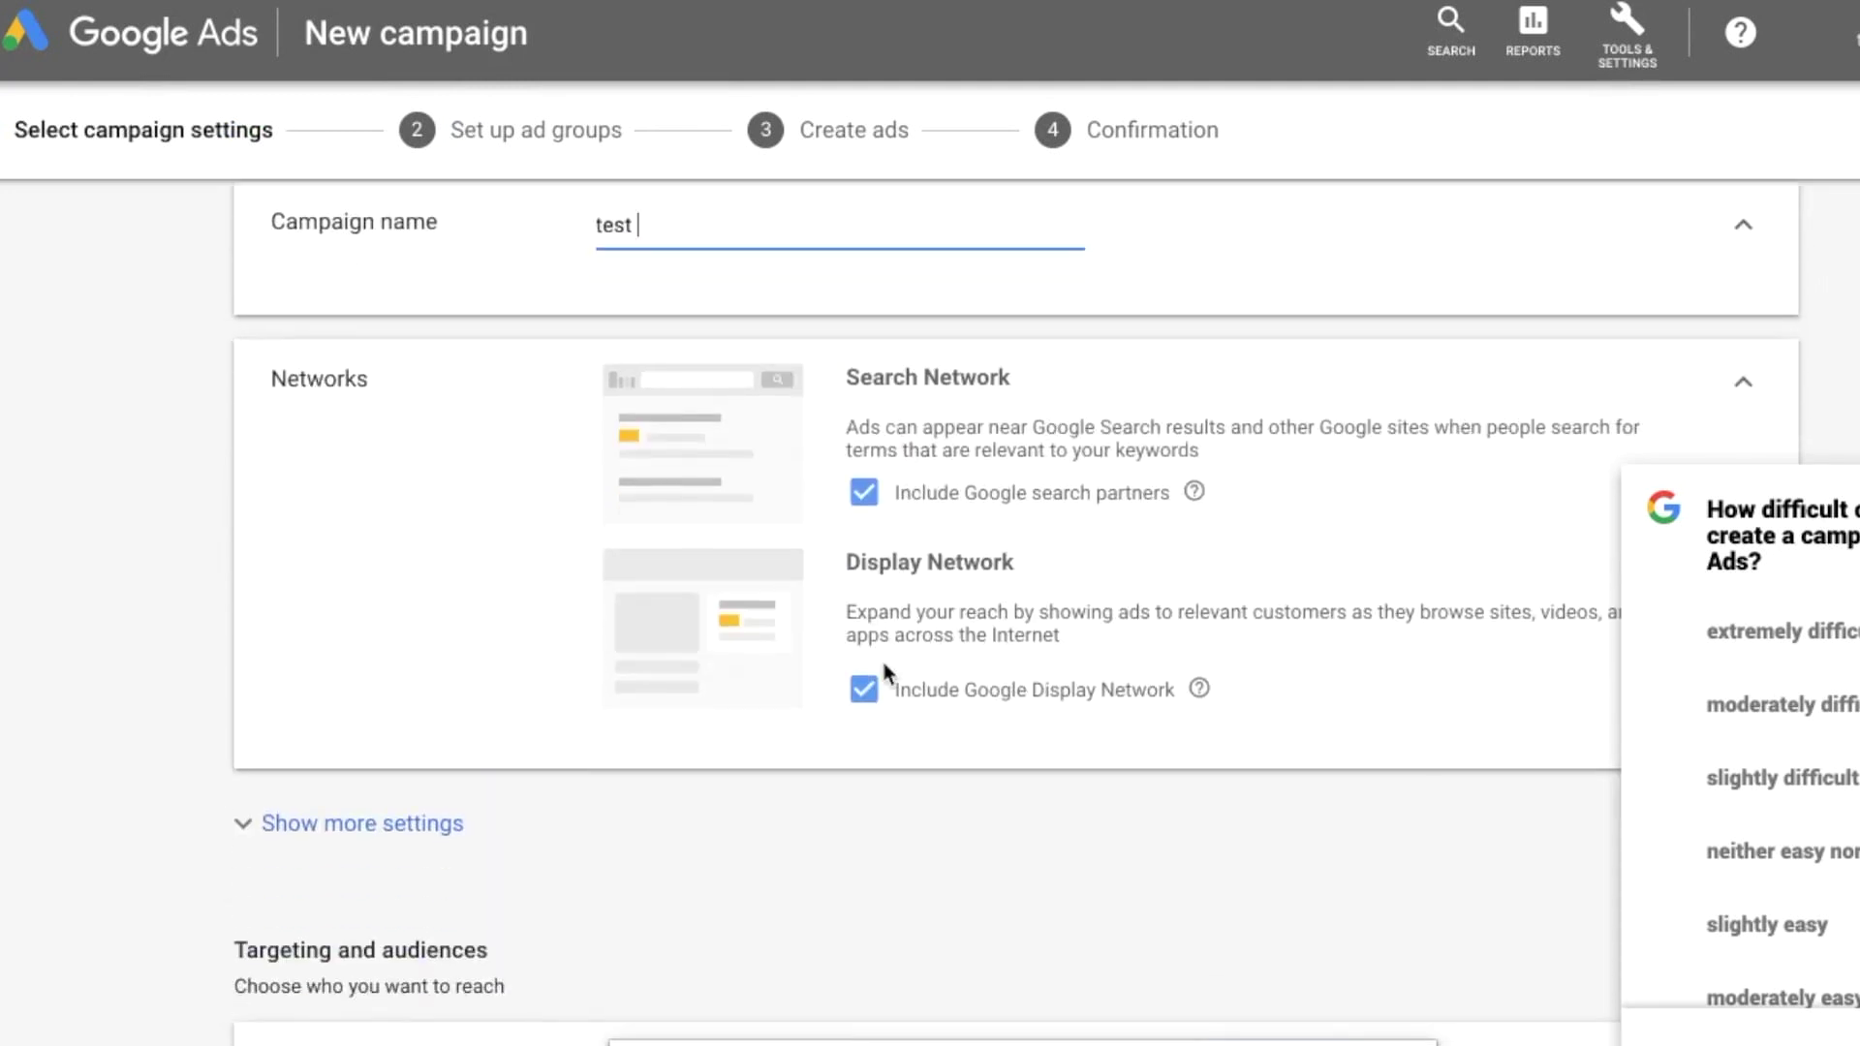
click(864, 689)
Step: Set the campaign's average daily budget to $10.00 and its delivery method to Accelerated
scroll(852, 620, down, 8)
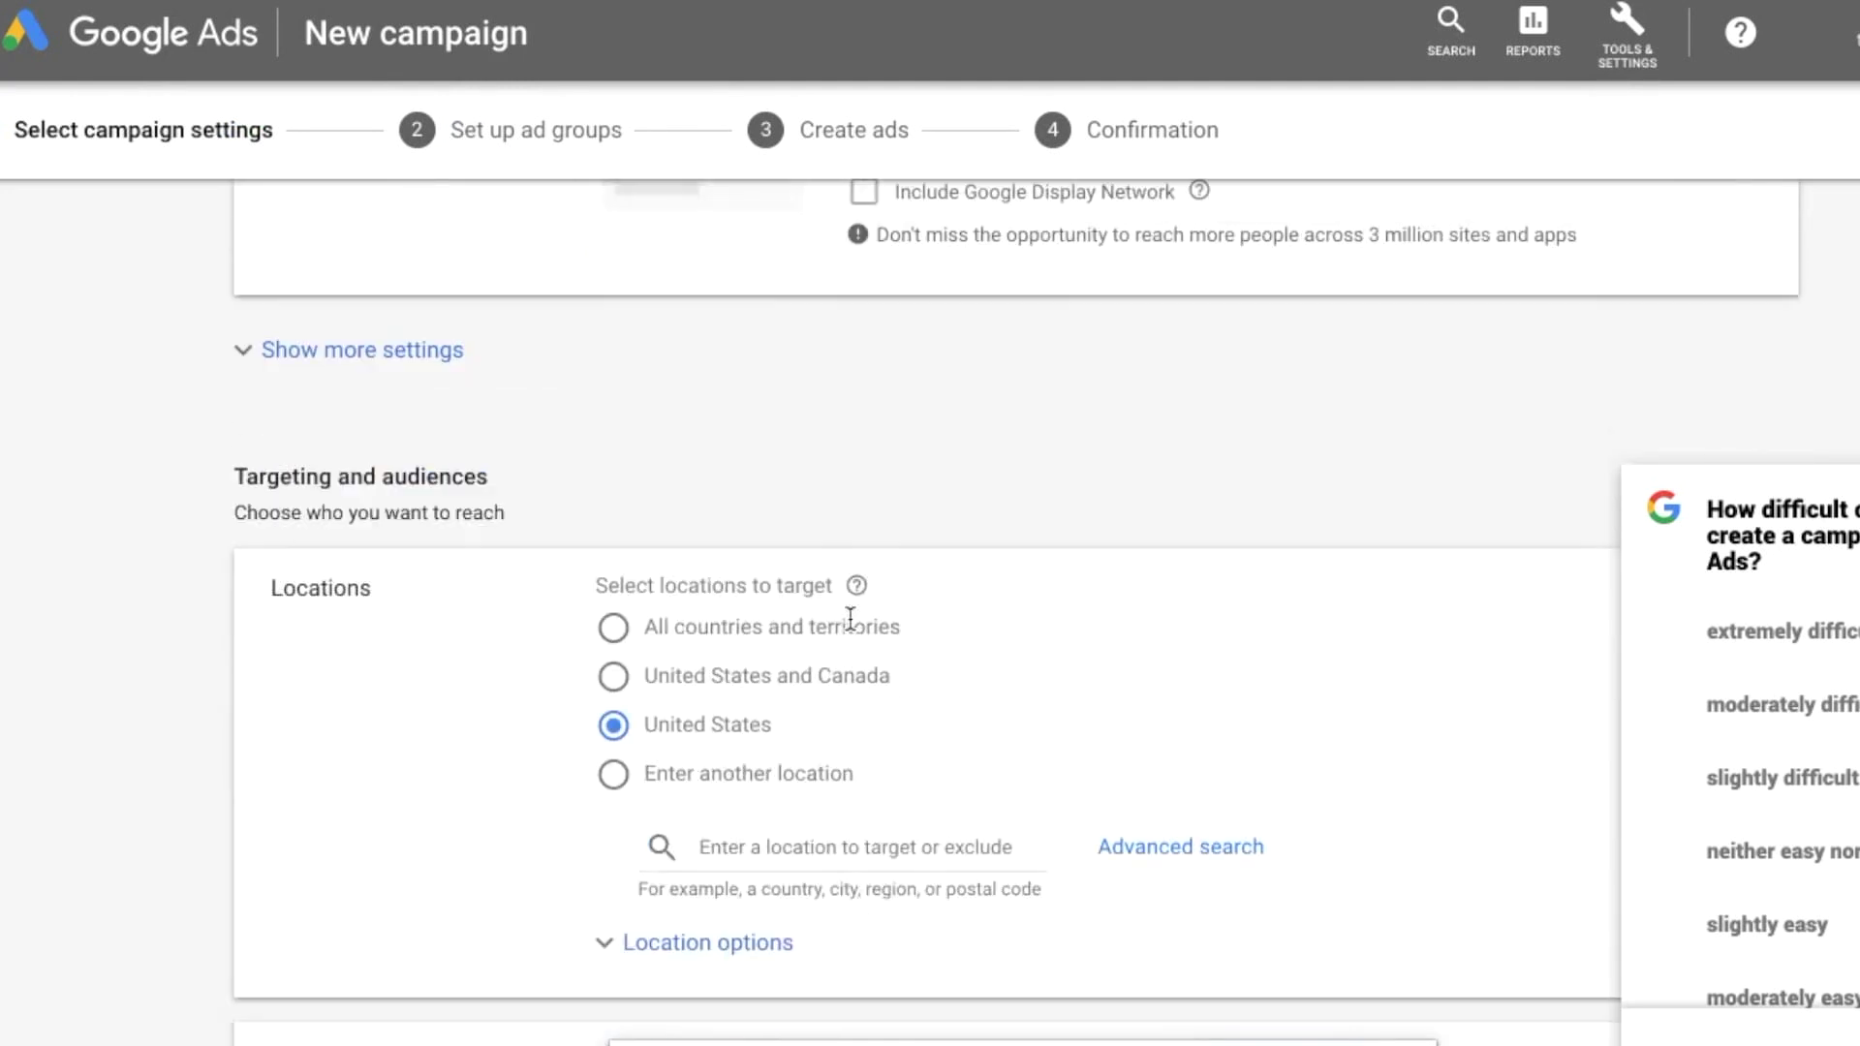
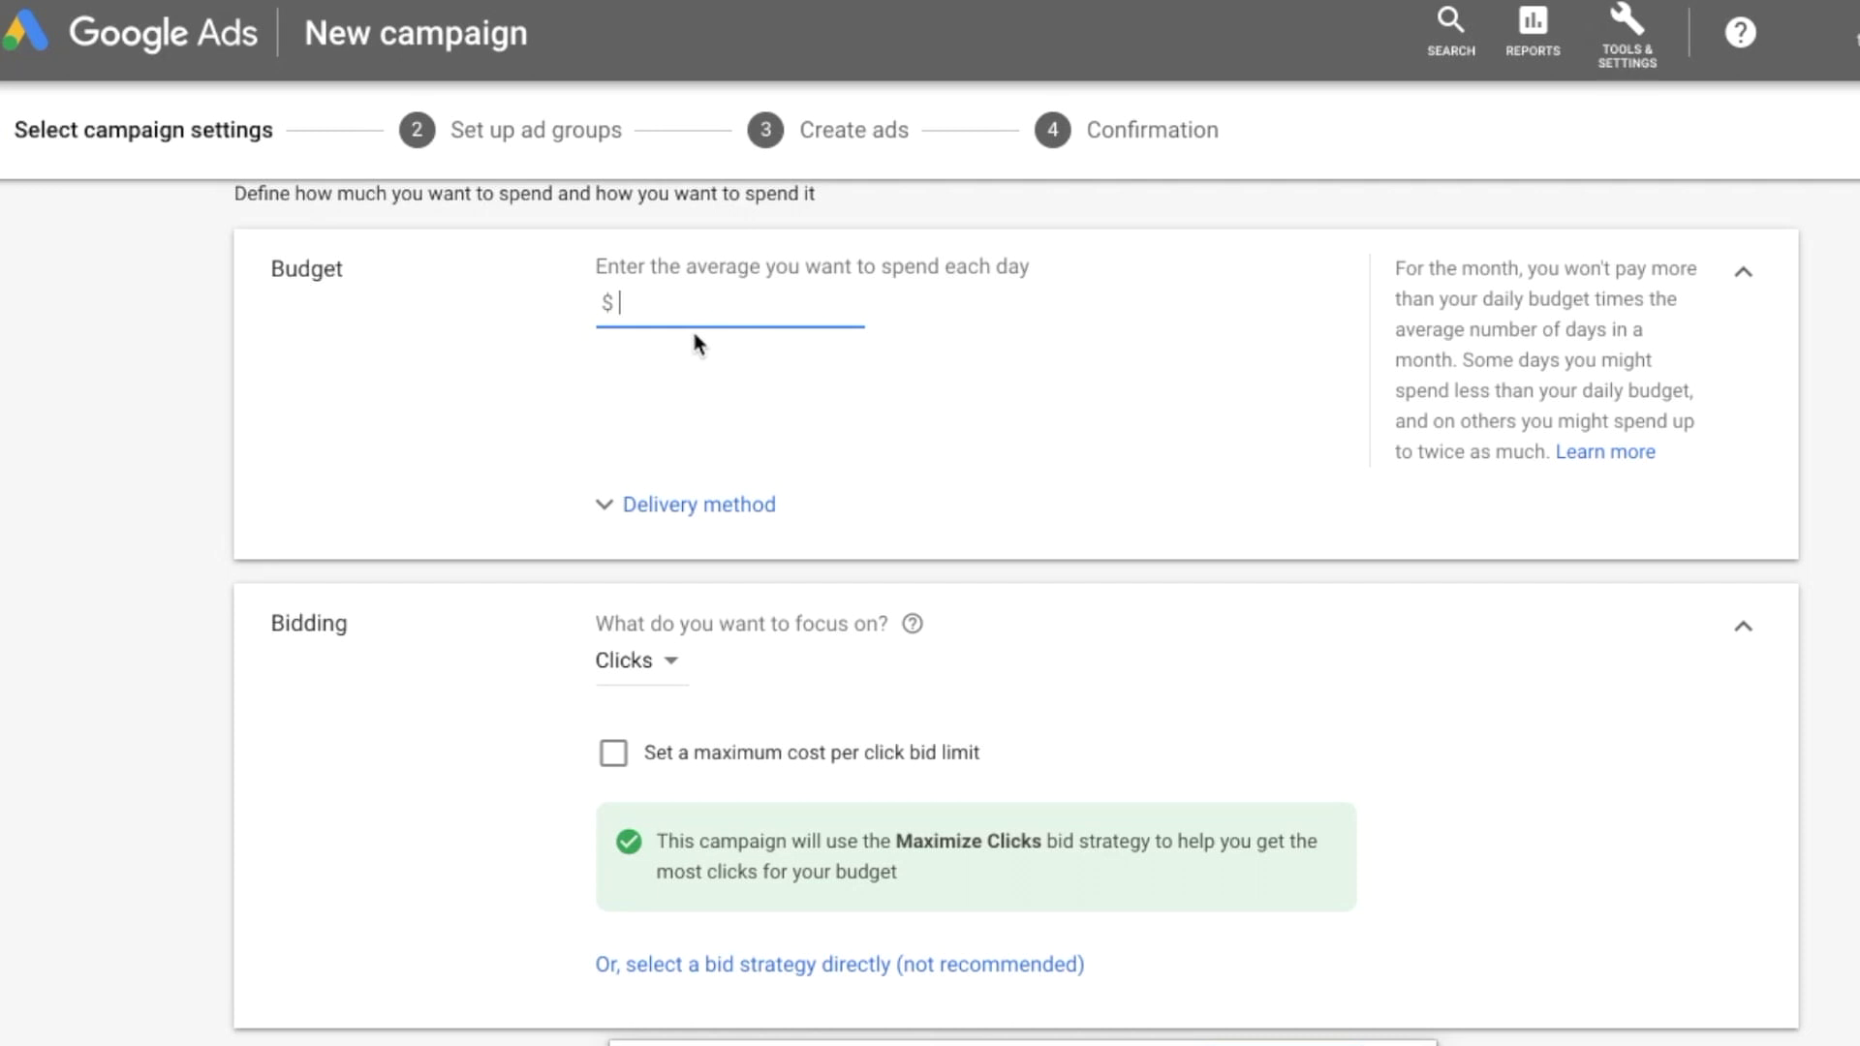
text(10)
click(755, 524)
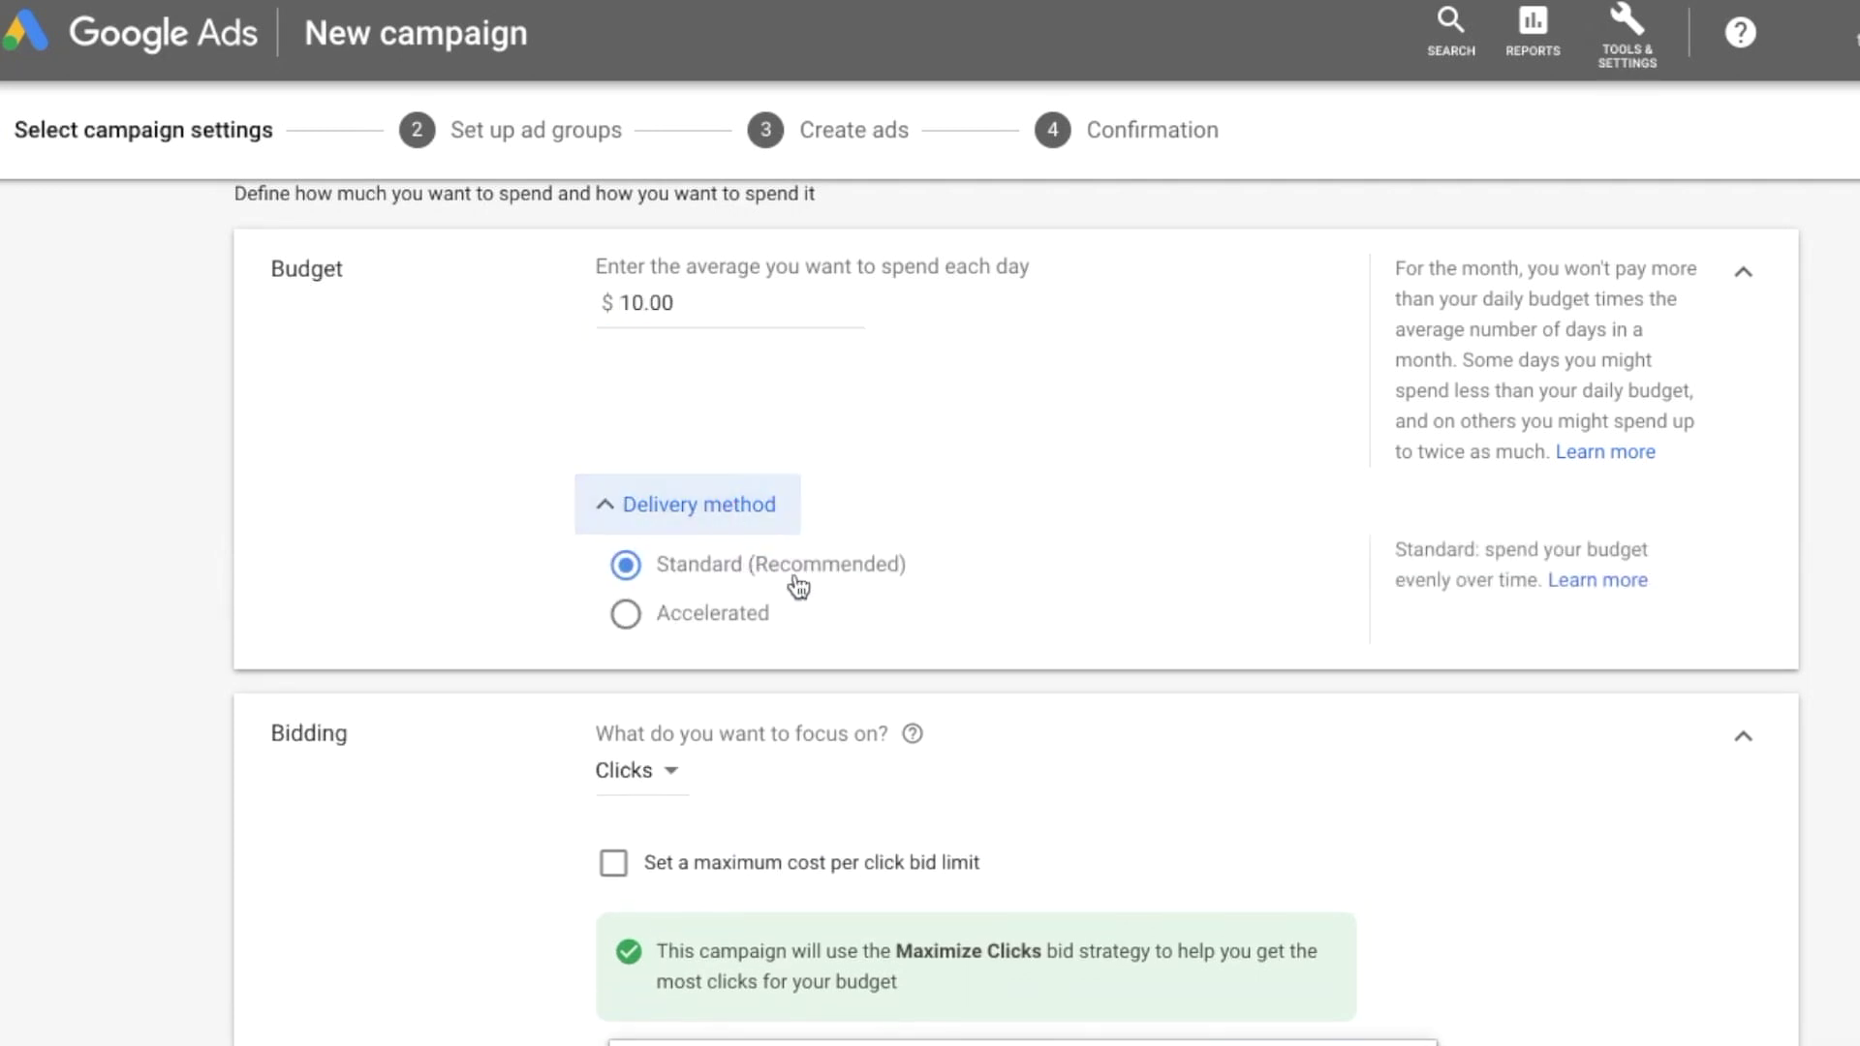
scroll(811, 585, down, 1)
scroll(814, 594, down, 3)
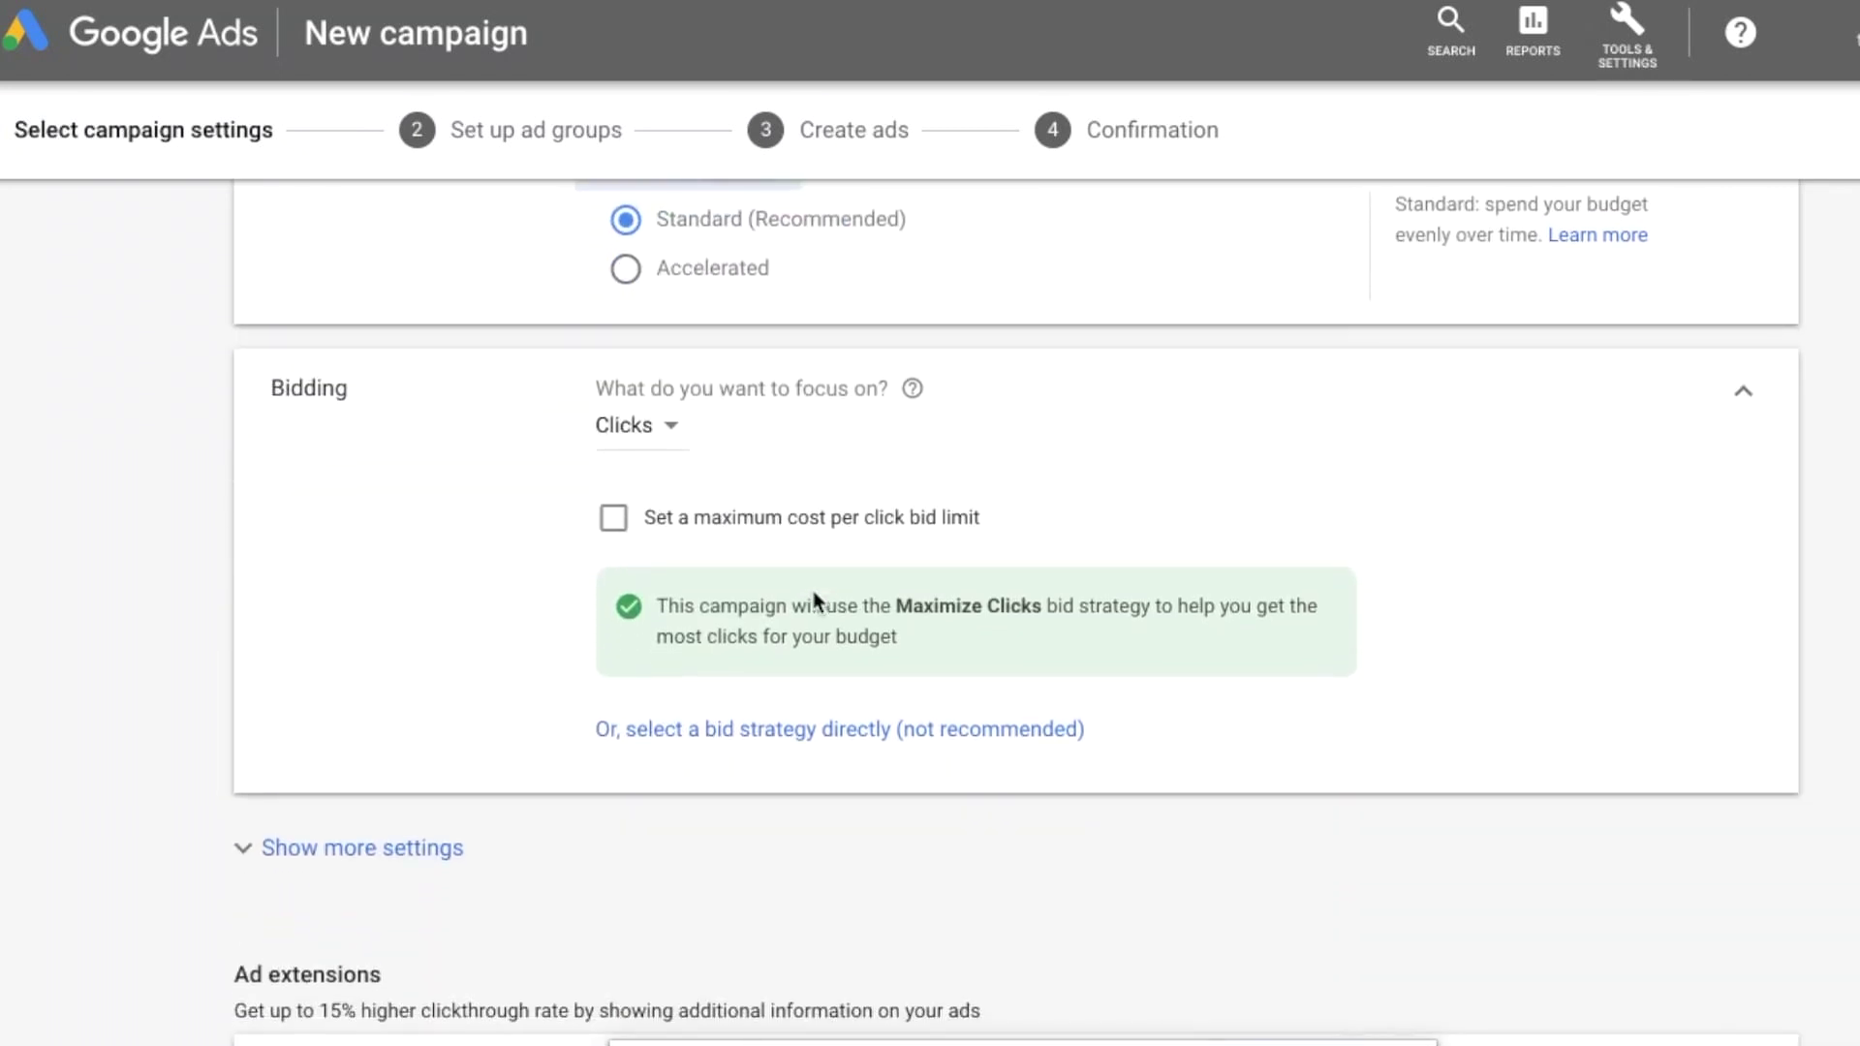
click(703, 273)
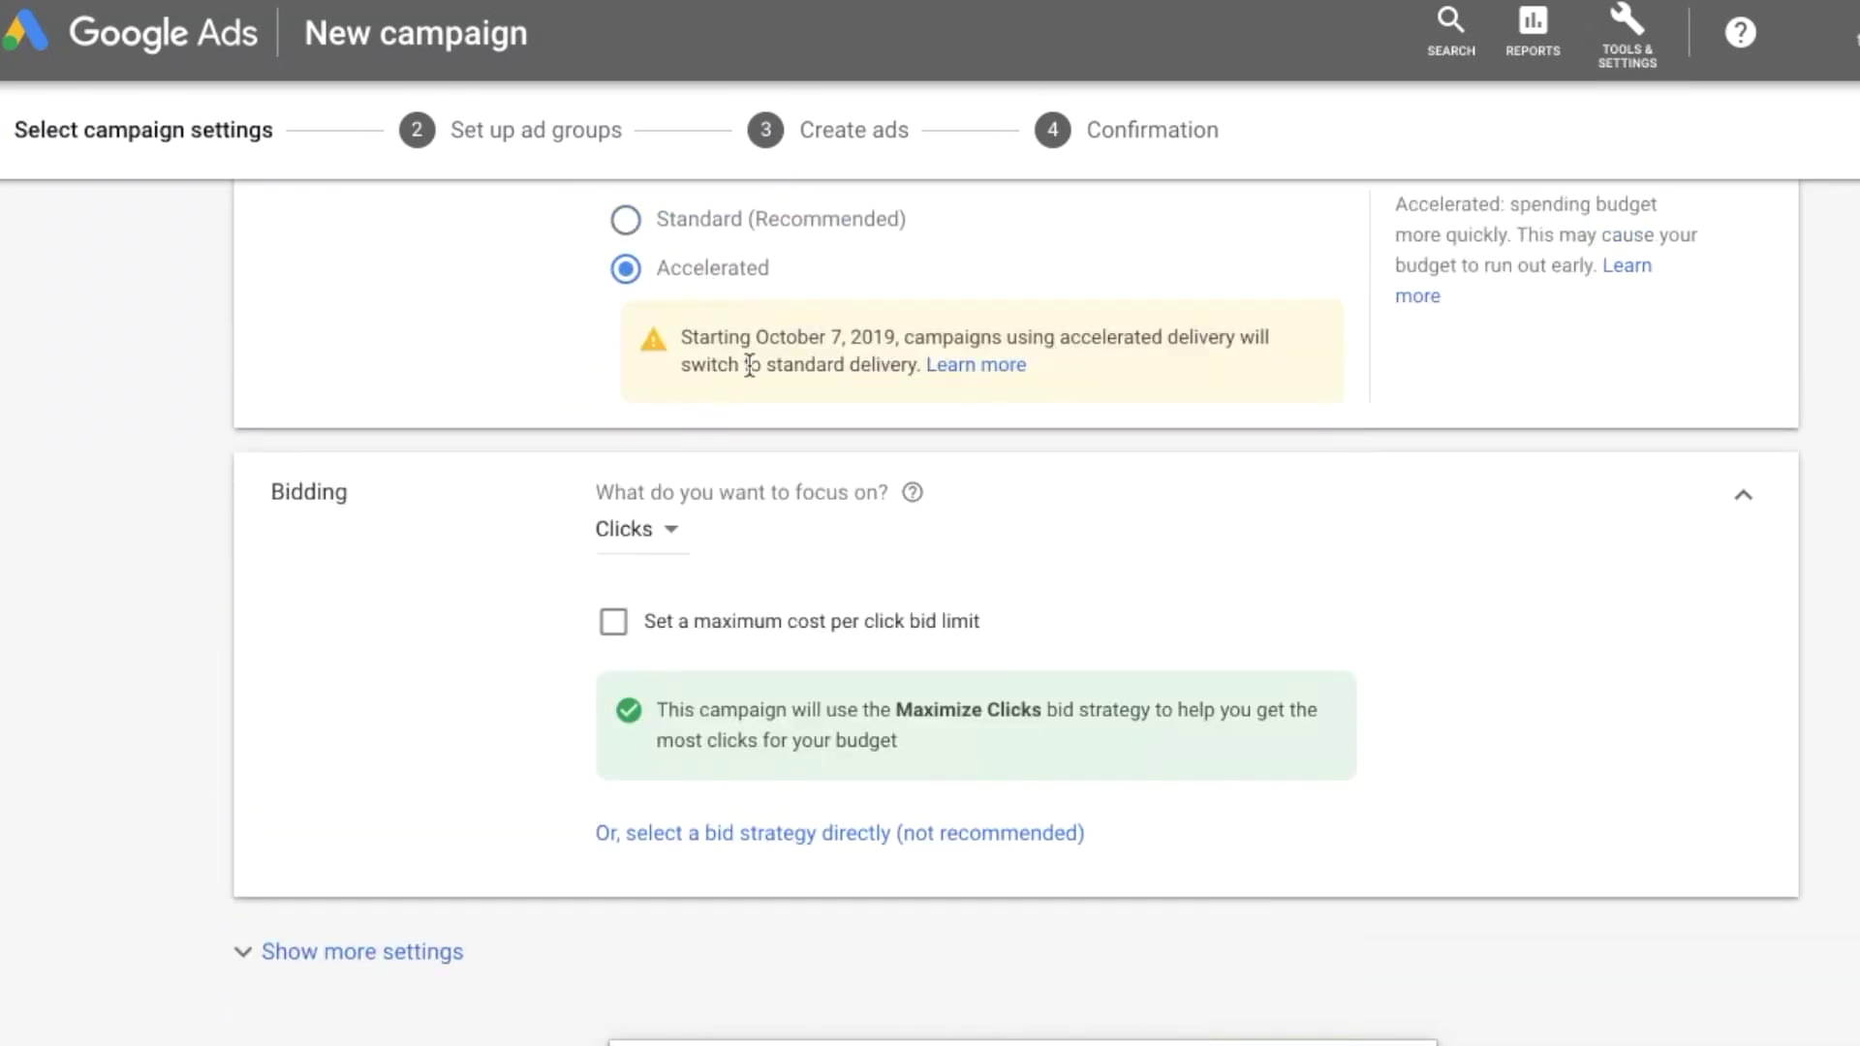
Step: Focus bidding on impression share, with a 95% impression share target and a maximum CPC bid limit of $2.00
scroll(748, 363, down, 1)
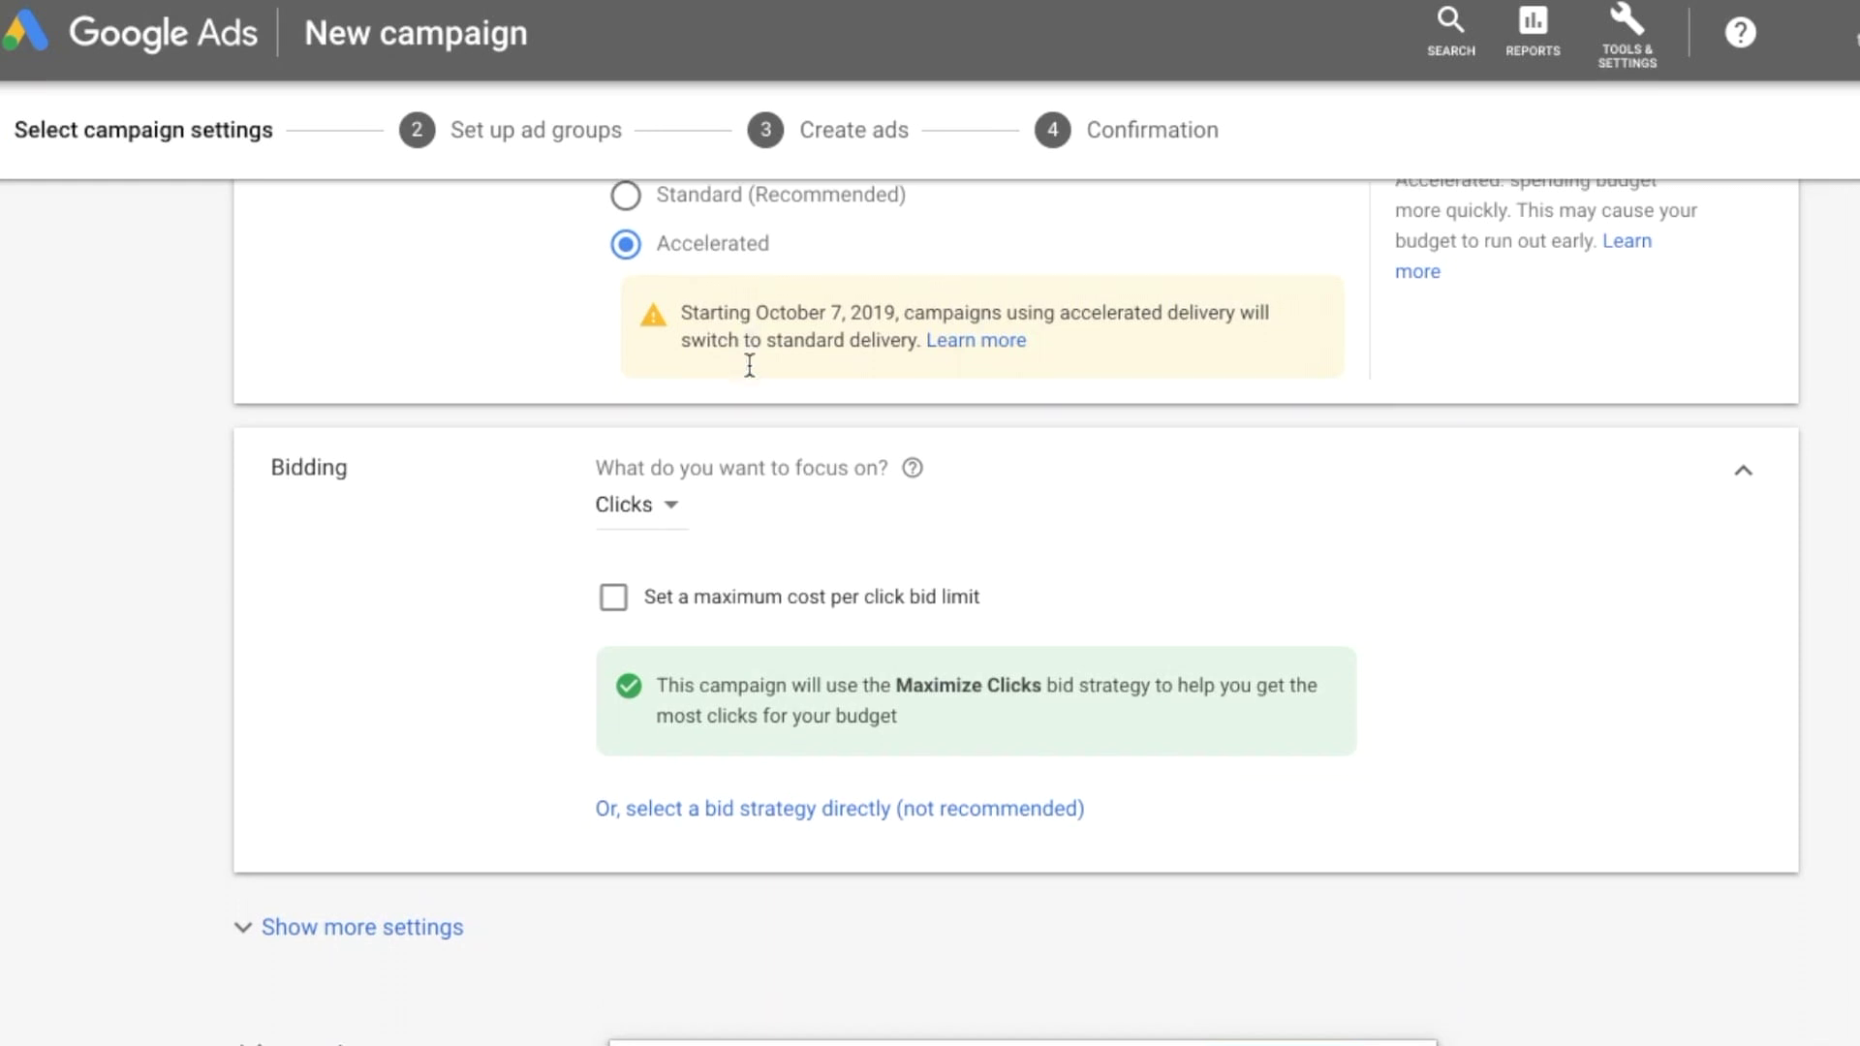
scroll(744, 387, down, 3)
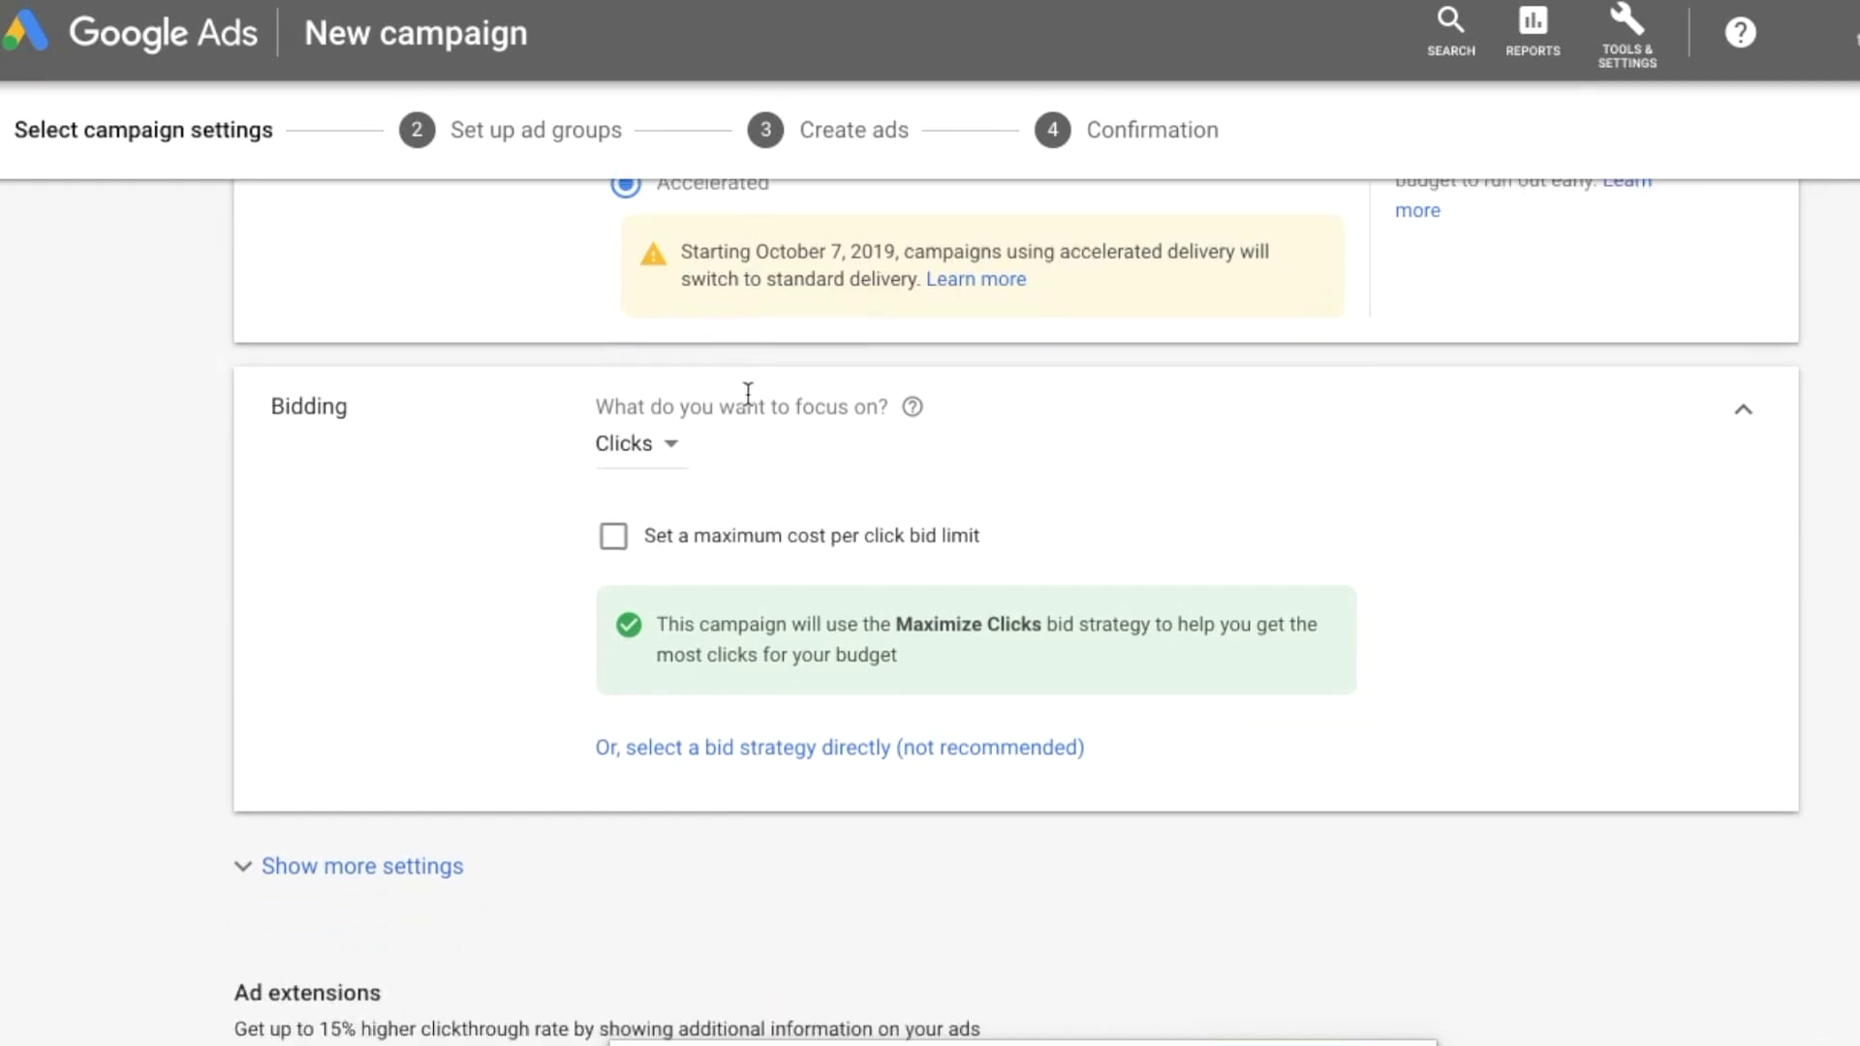
click(647, 308)
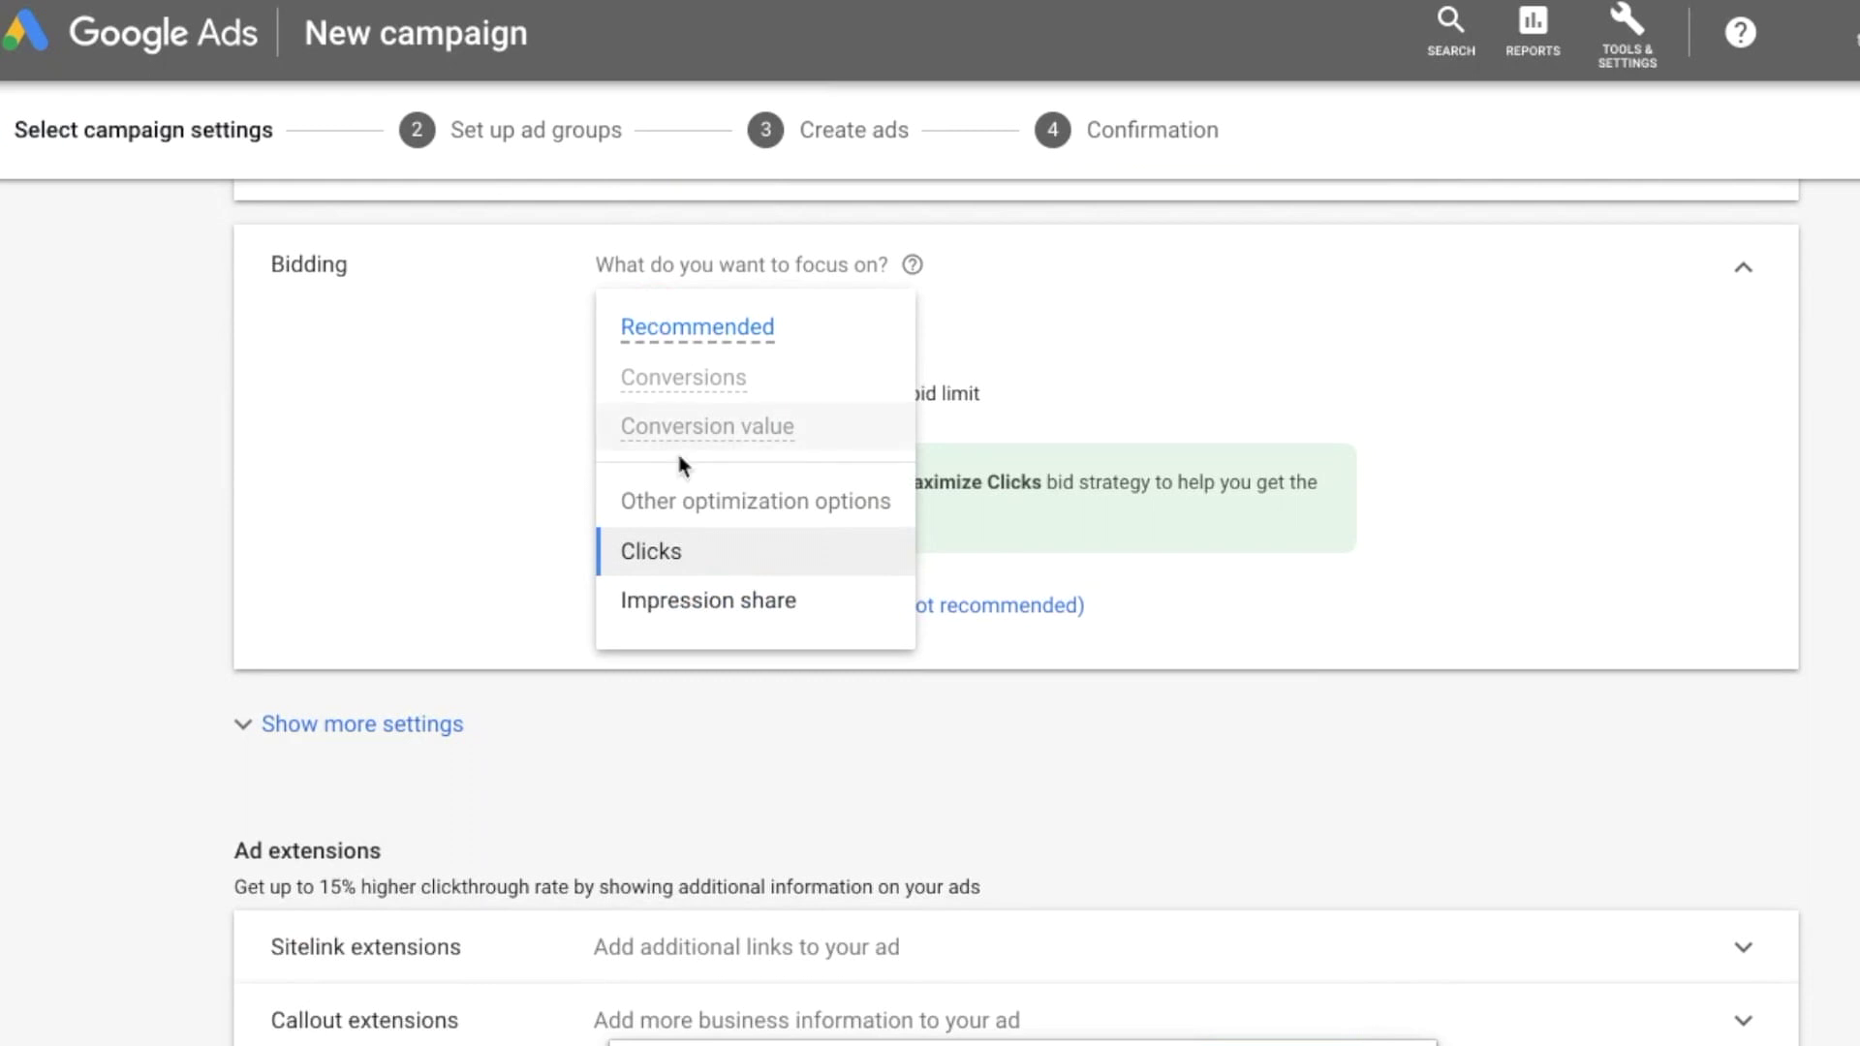
click(707, 604)
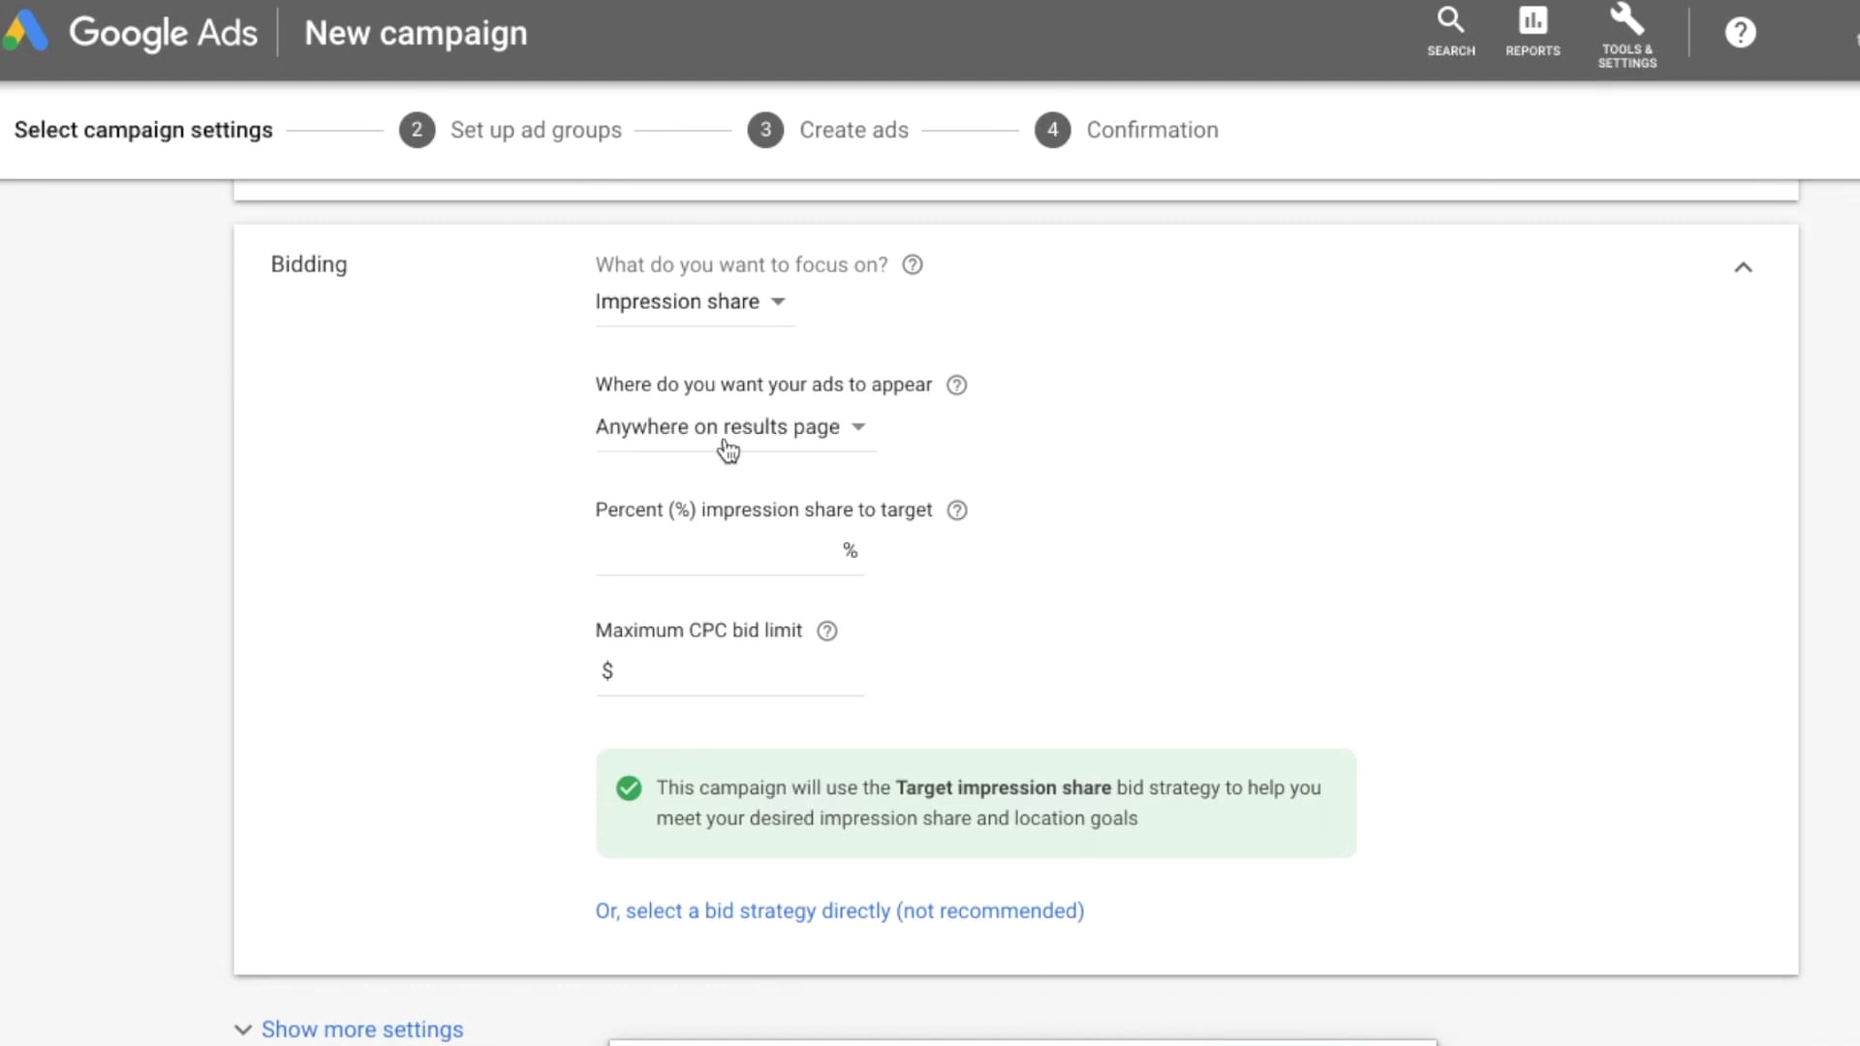
click(764, 552)
text(95)
click(1104, 599)
click(735, 676)
text(2.00)
click(1097, 630)
Step: Save the campaign settings without adding any ad extensions and continue to the ad group setup
scroll(1095, 631, down, 2)
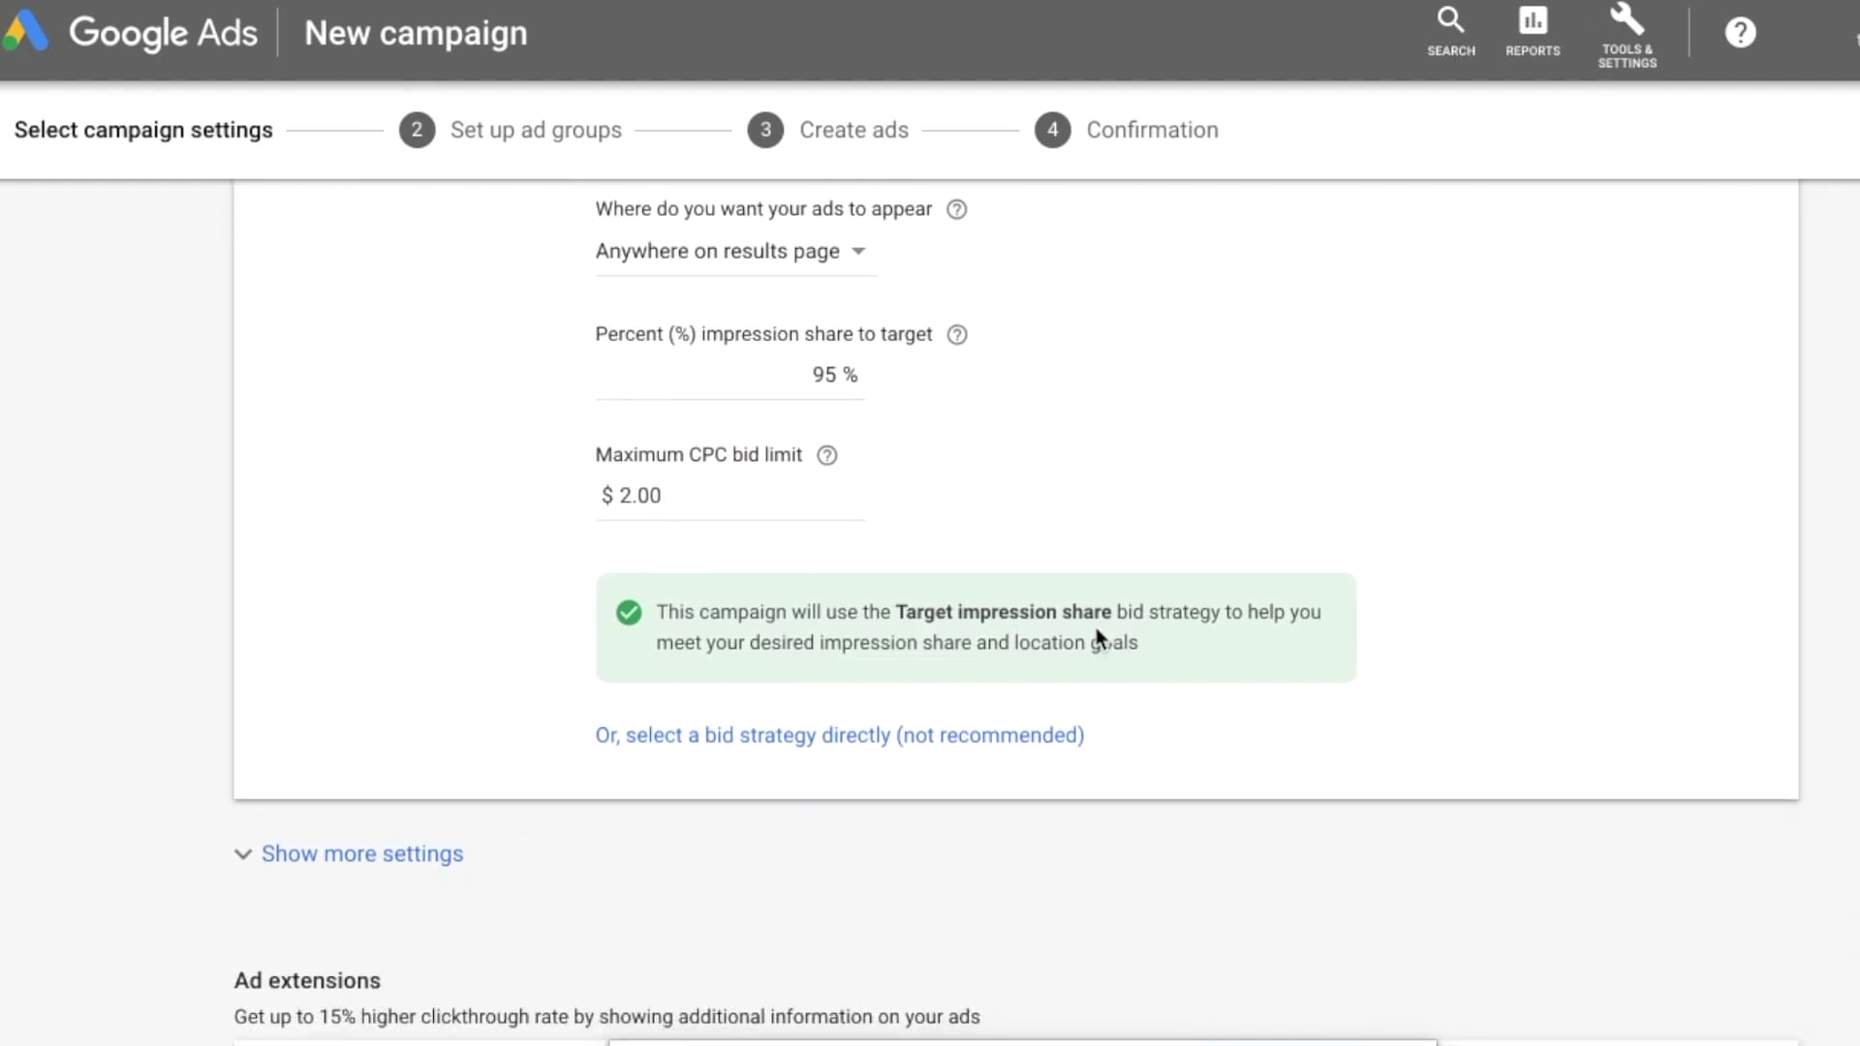
scroll(1096, 636, down, 3)
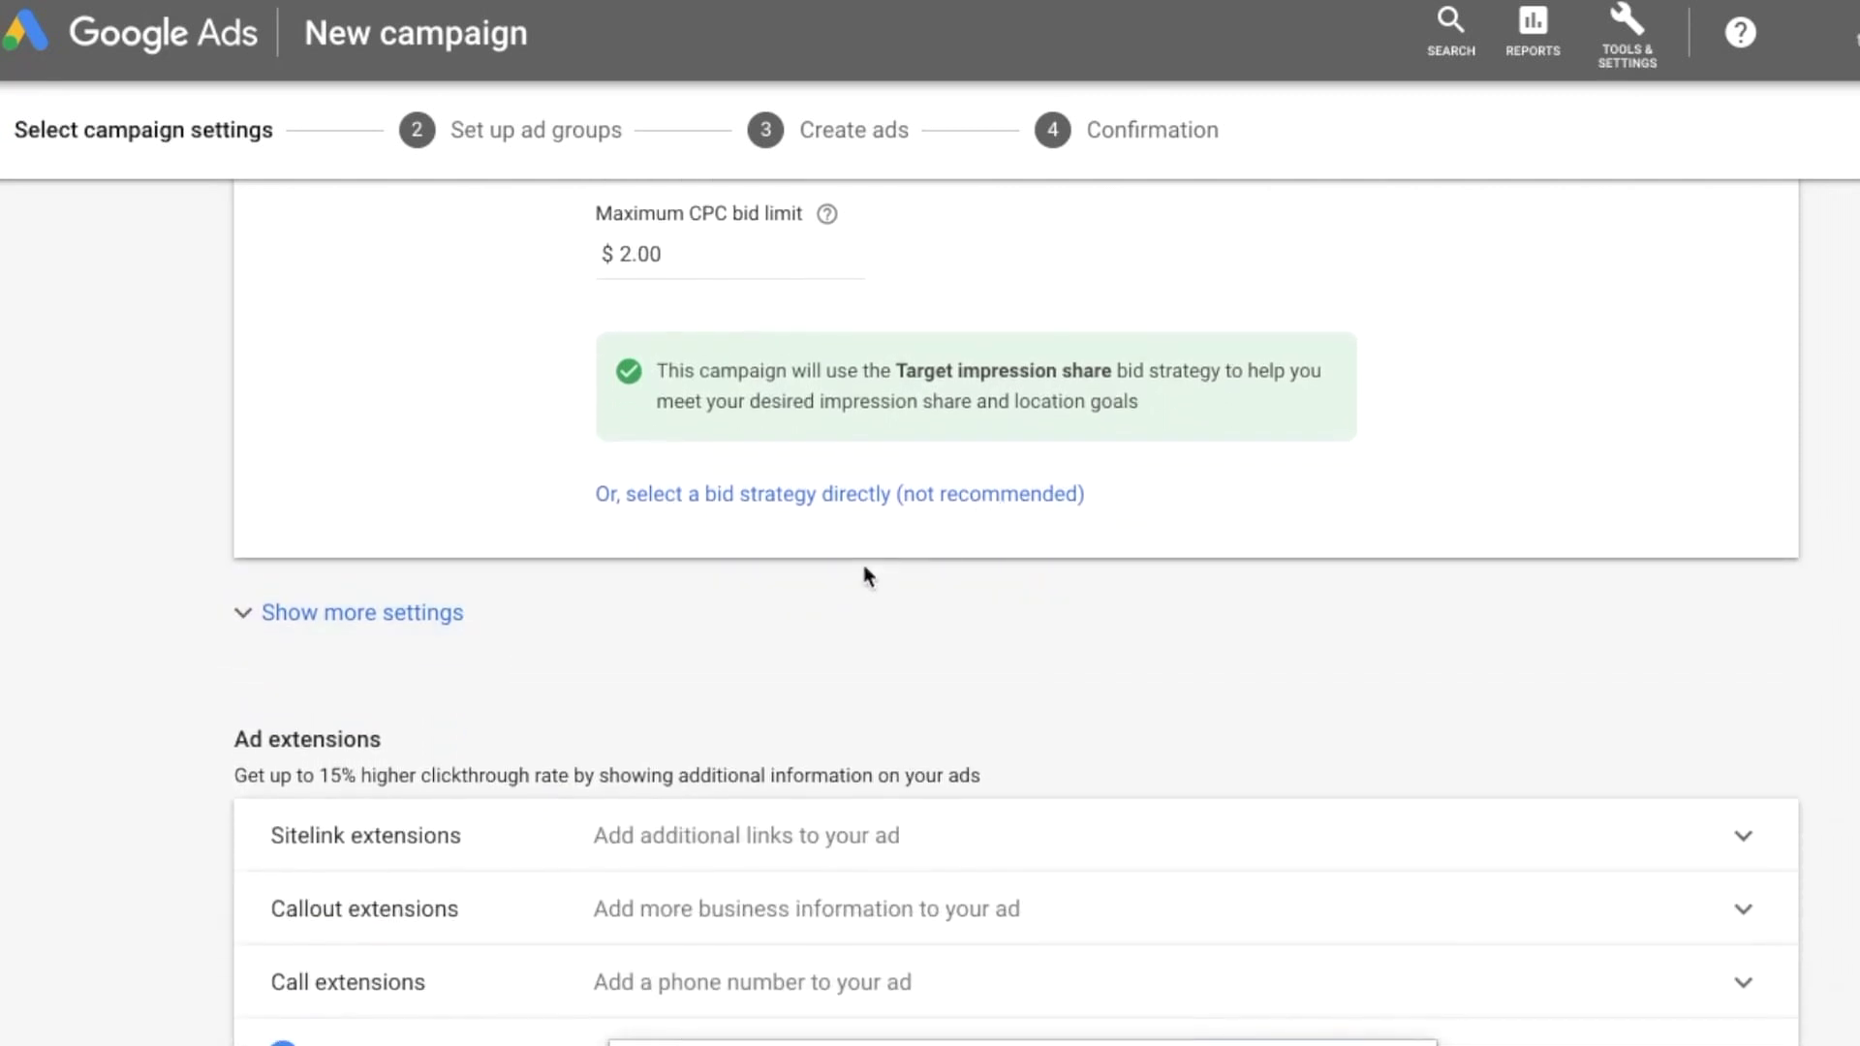
scroll(801, 642, down, 2)
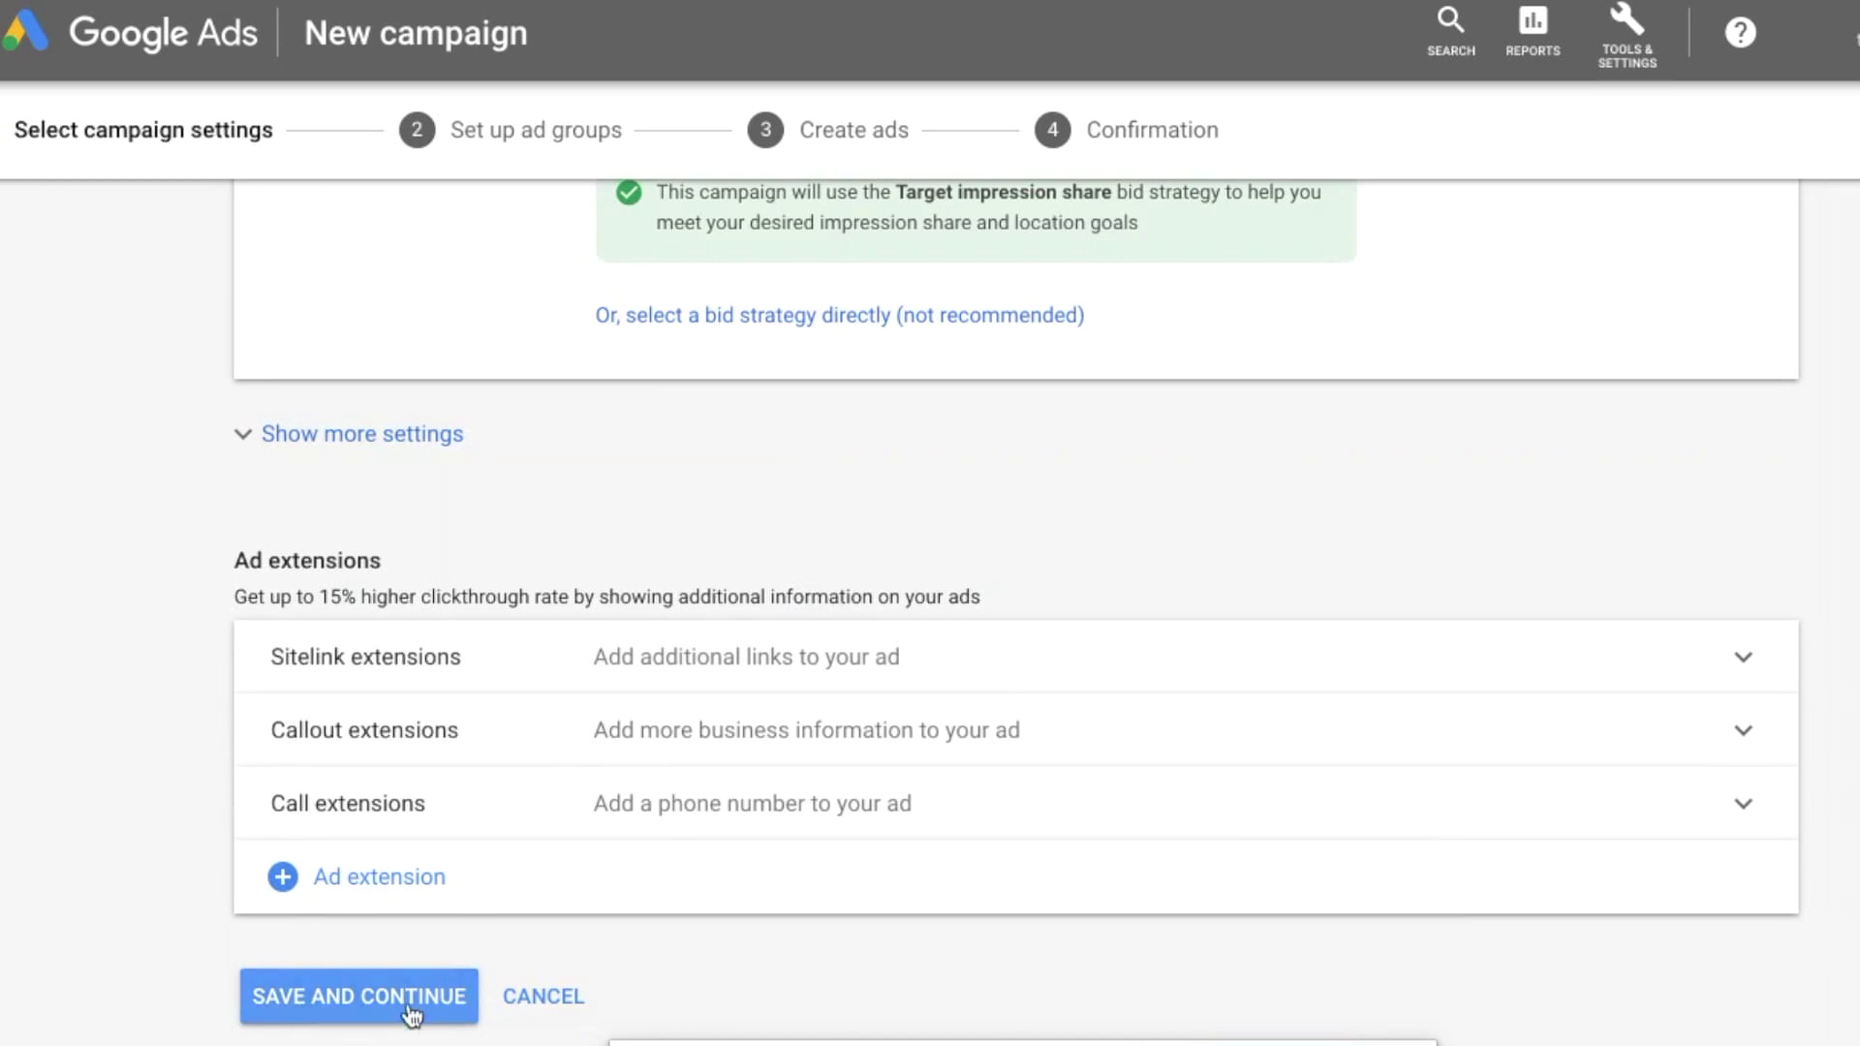
click(457, 1008)
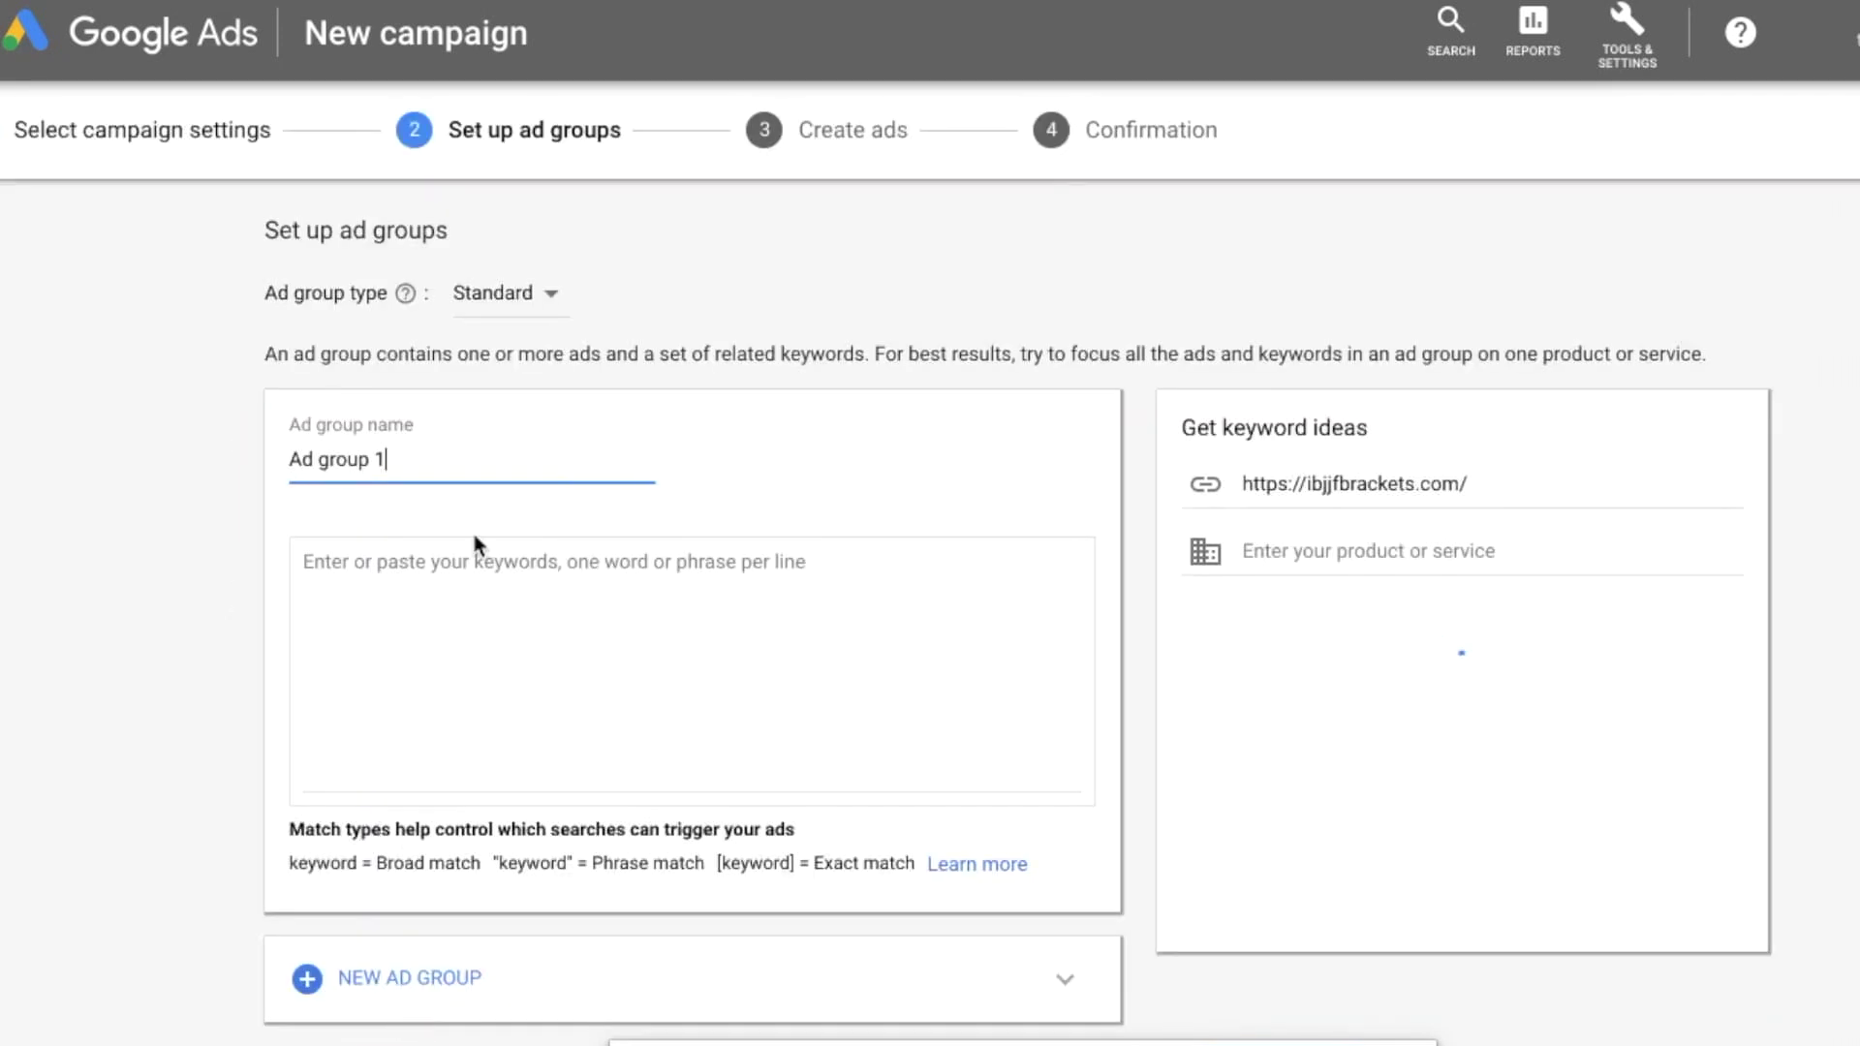
Step: Rename the first ad group as "Ibjjf brackets"
click(456, 463)
key(ctrl+a)
key(BackSpace)
text(Ibjjf bracke)
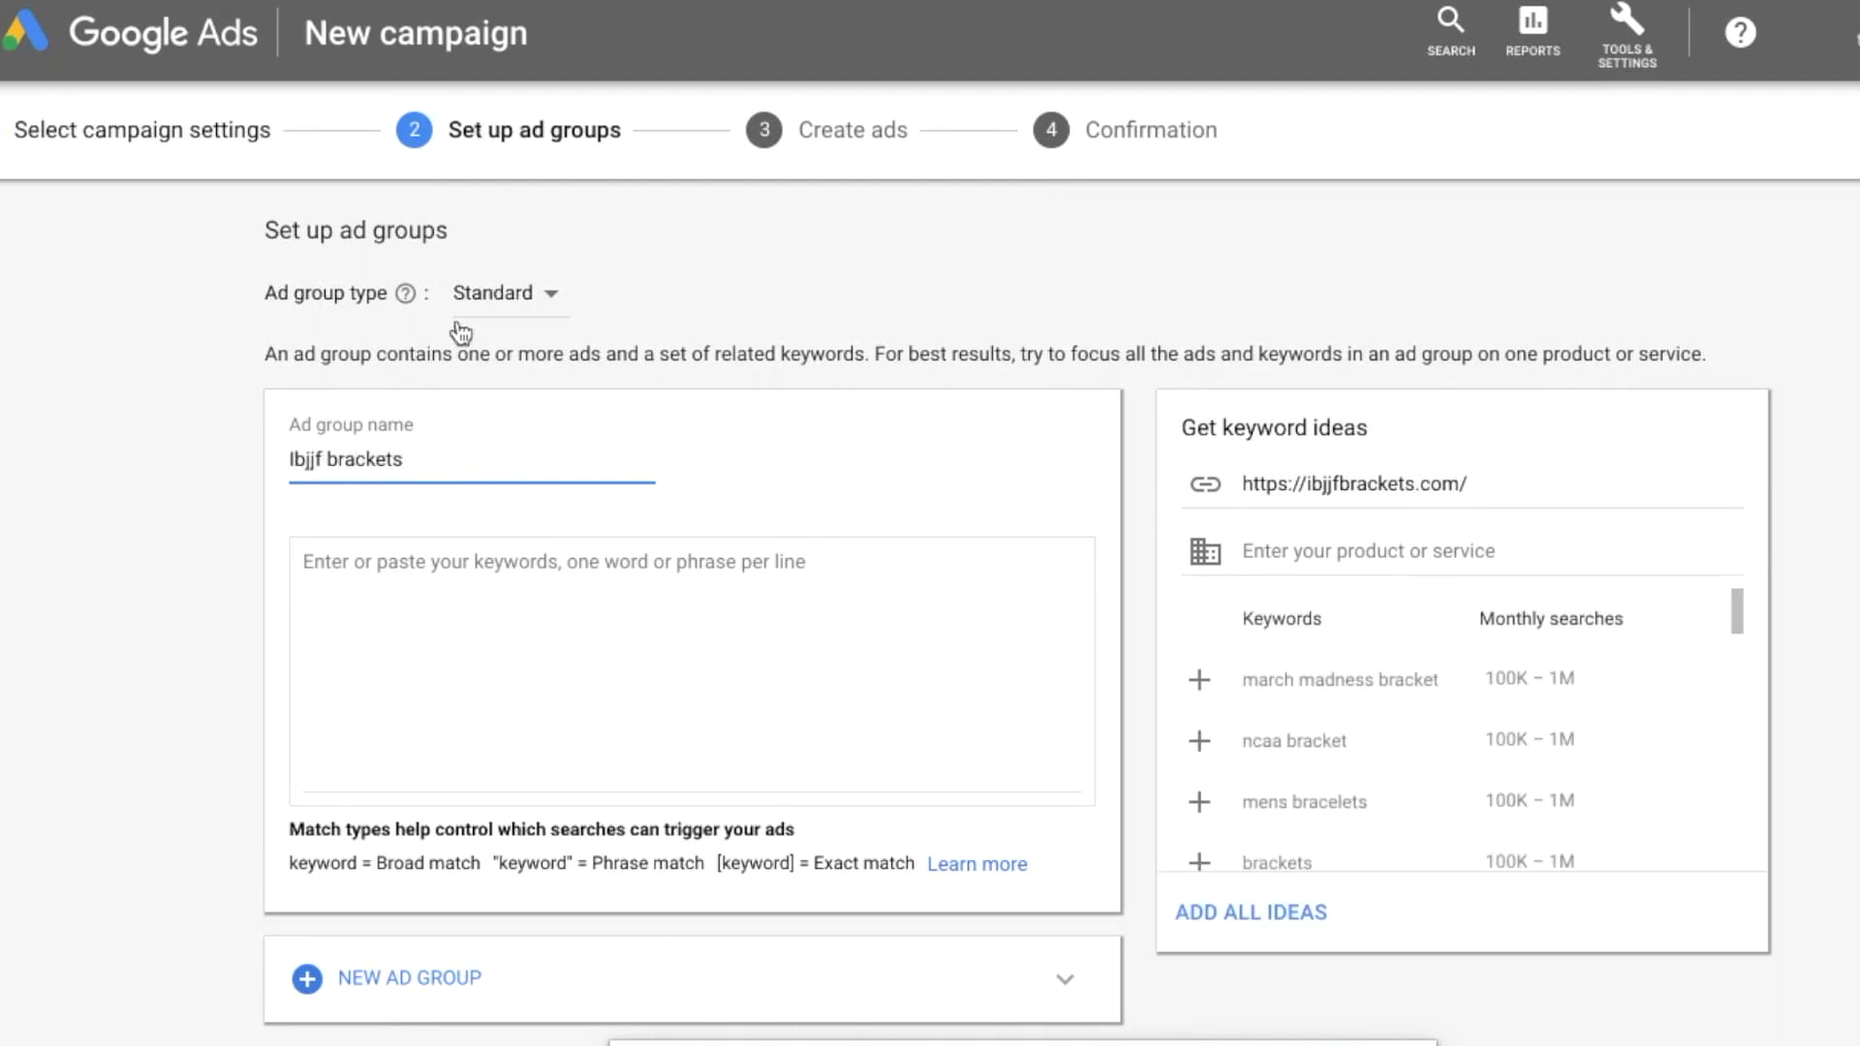
Step: Add the exact-match keyword [ibjjf brackets] to the ad group, then save it and continue to ad creation
click(488, 599)
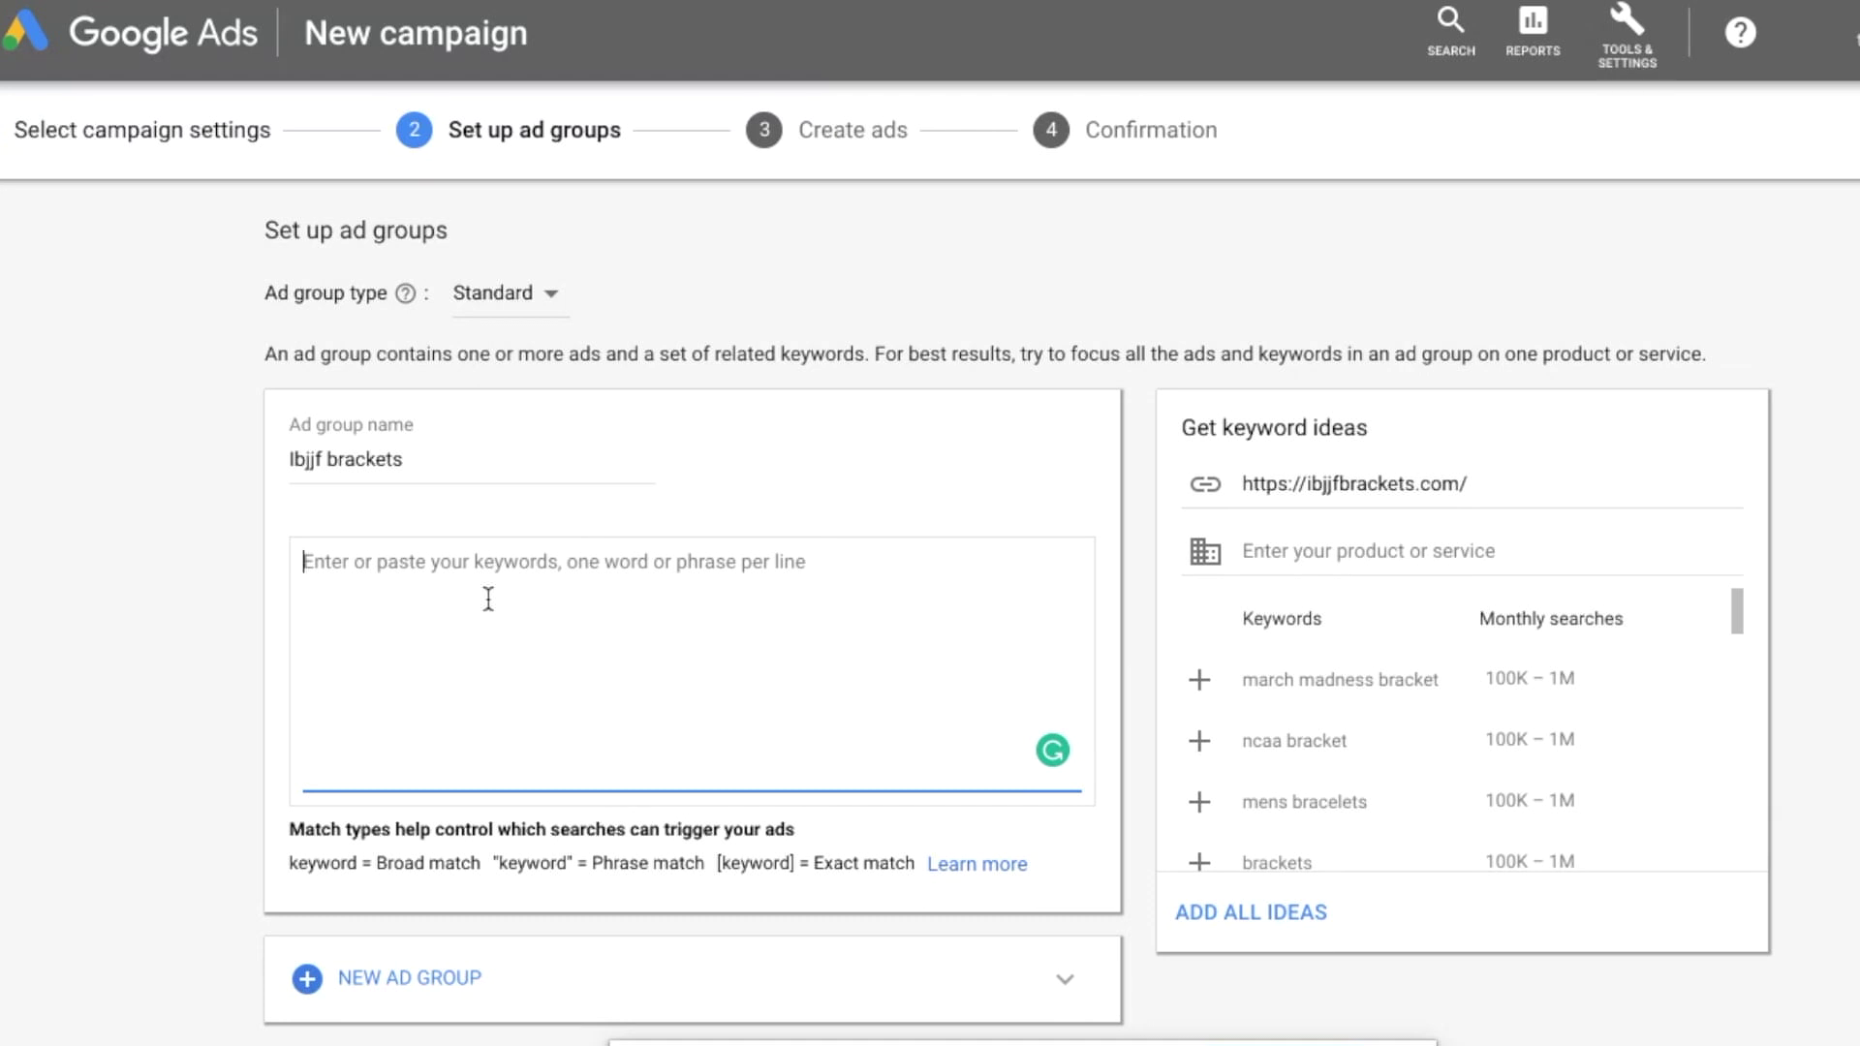
click(489, 598)
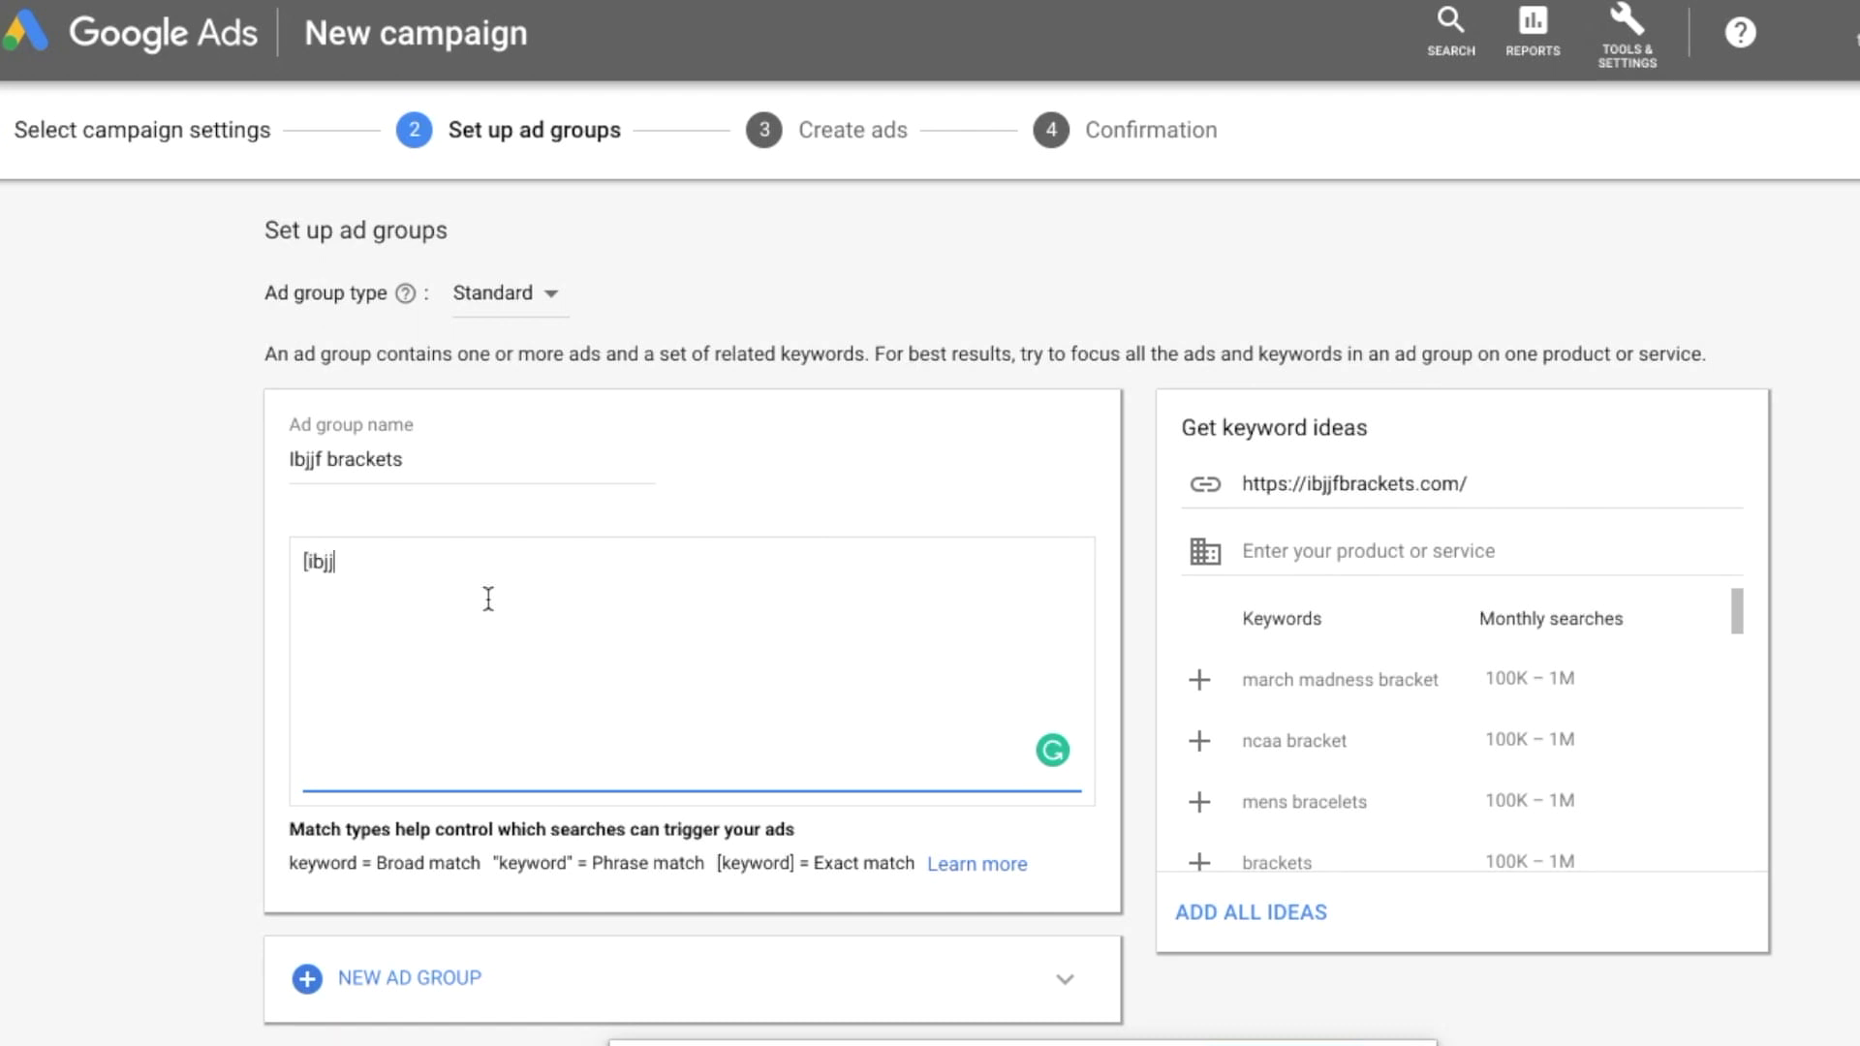
text([ibjjf brackets)
click(440, 568)
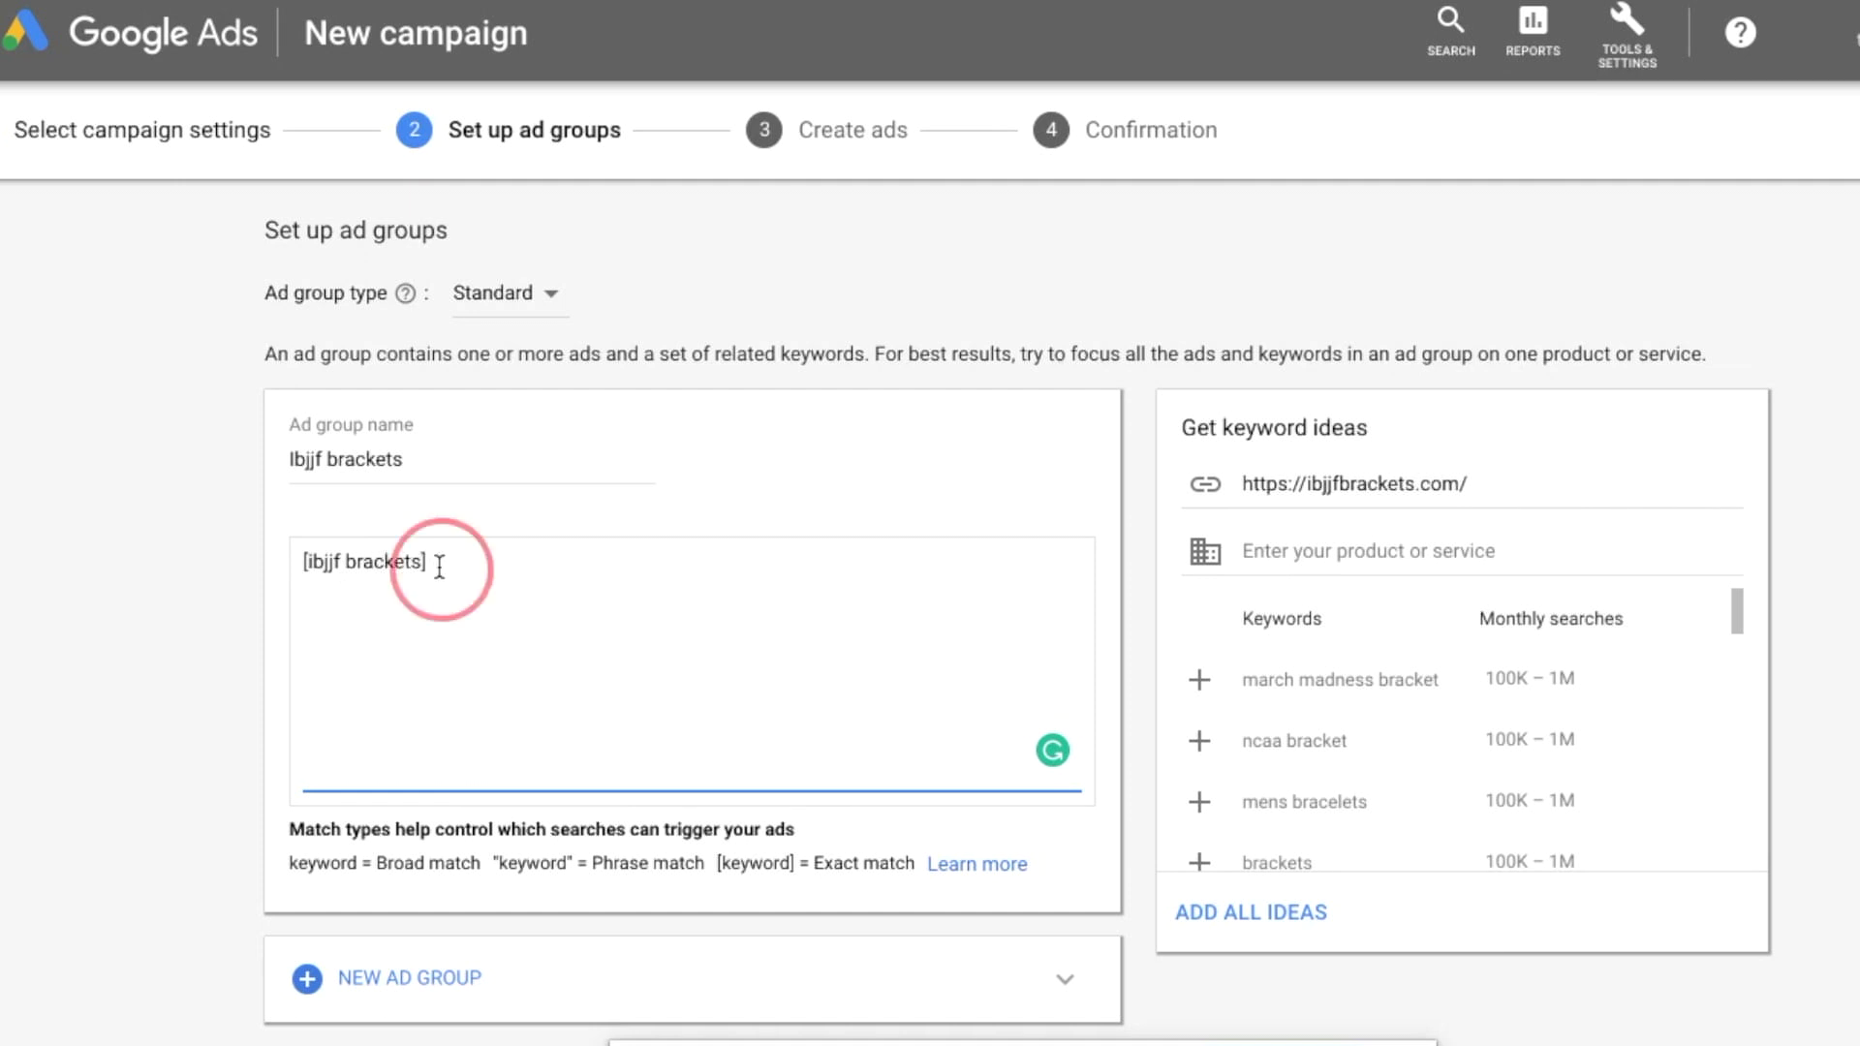
drag(440, 568, 278, 572)
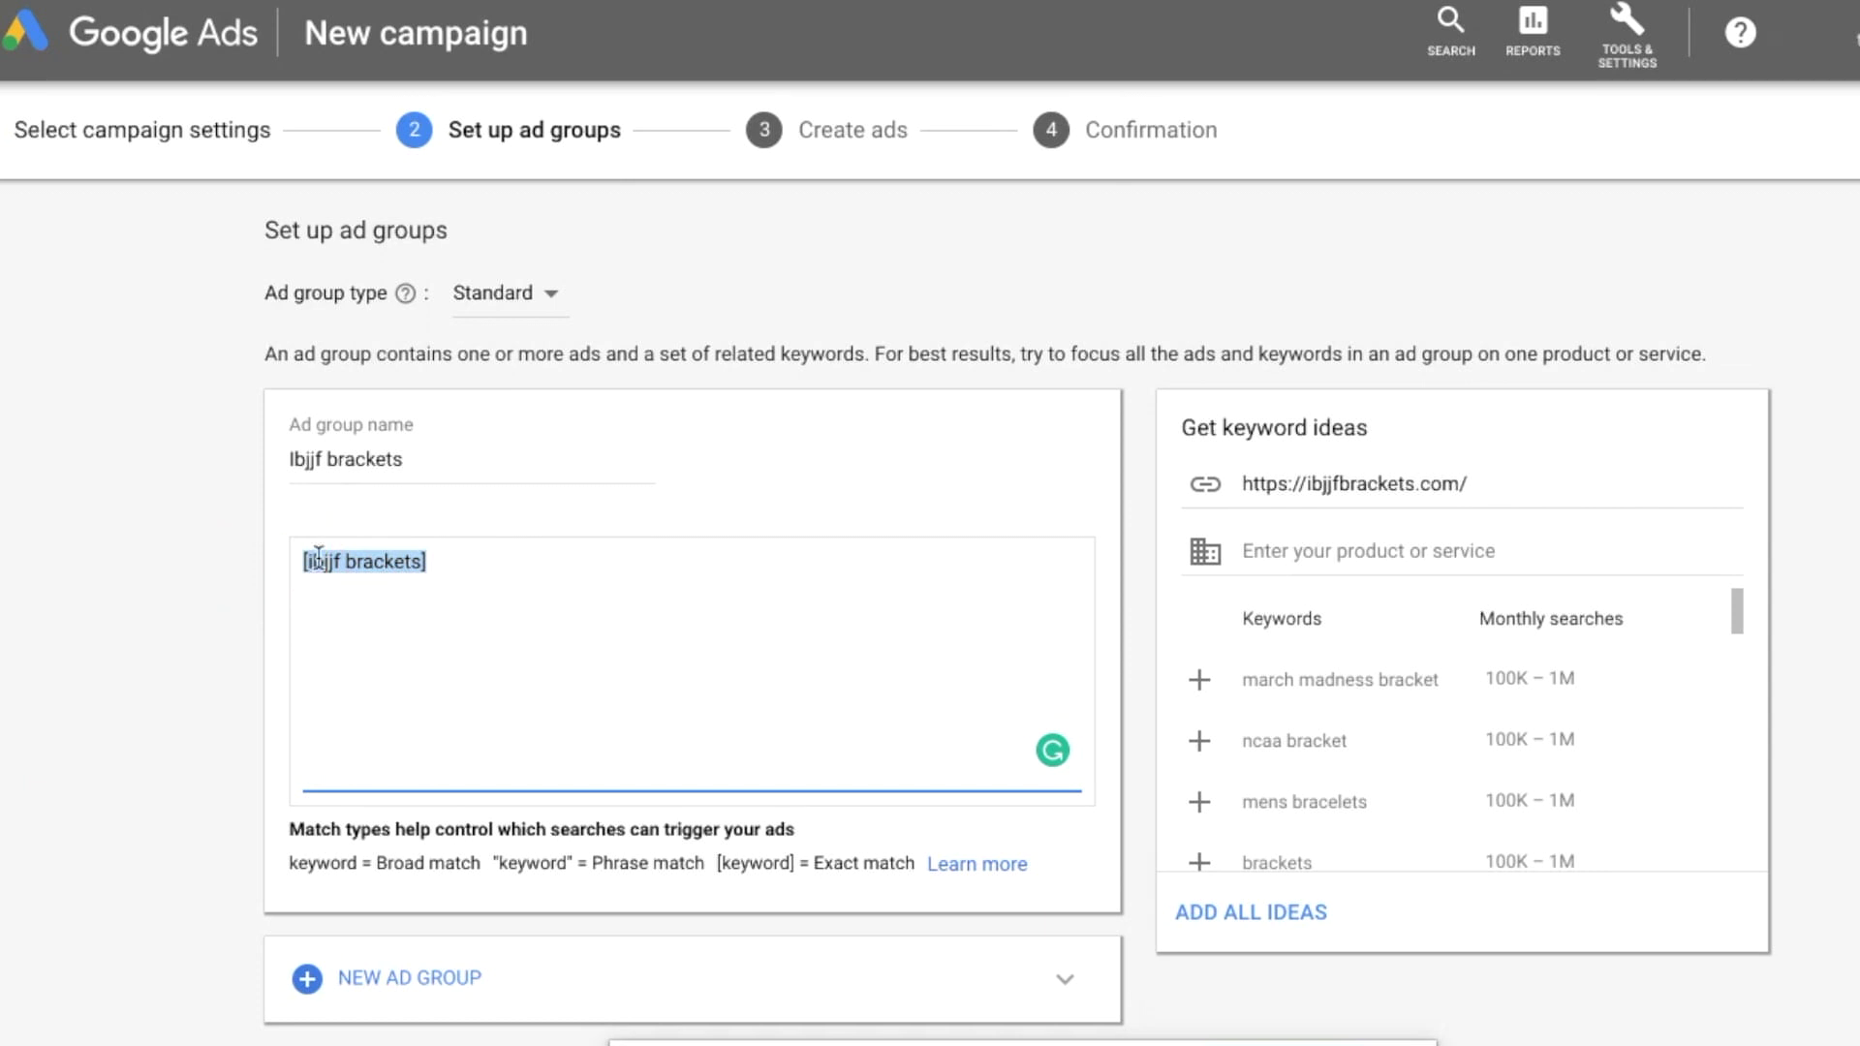
click(434, 564)
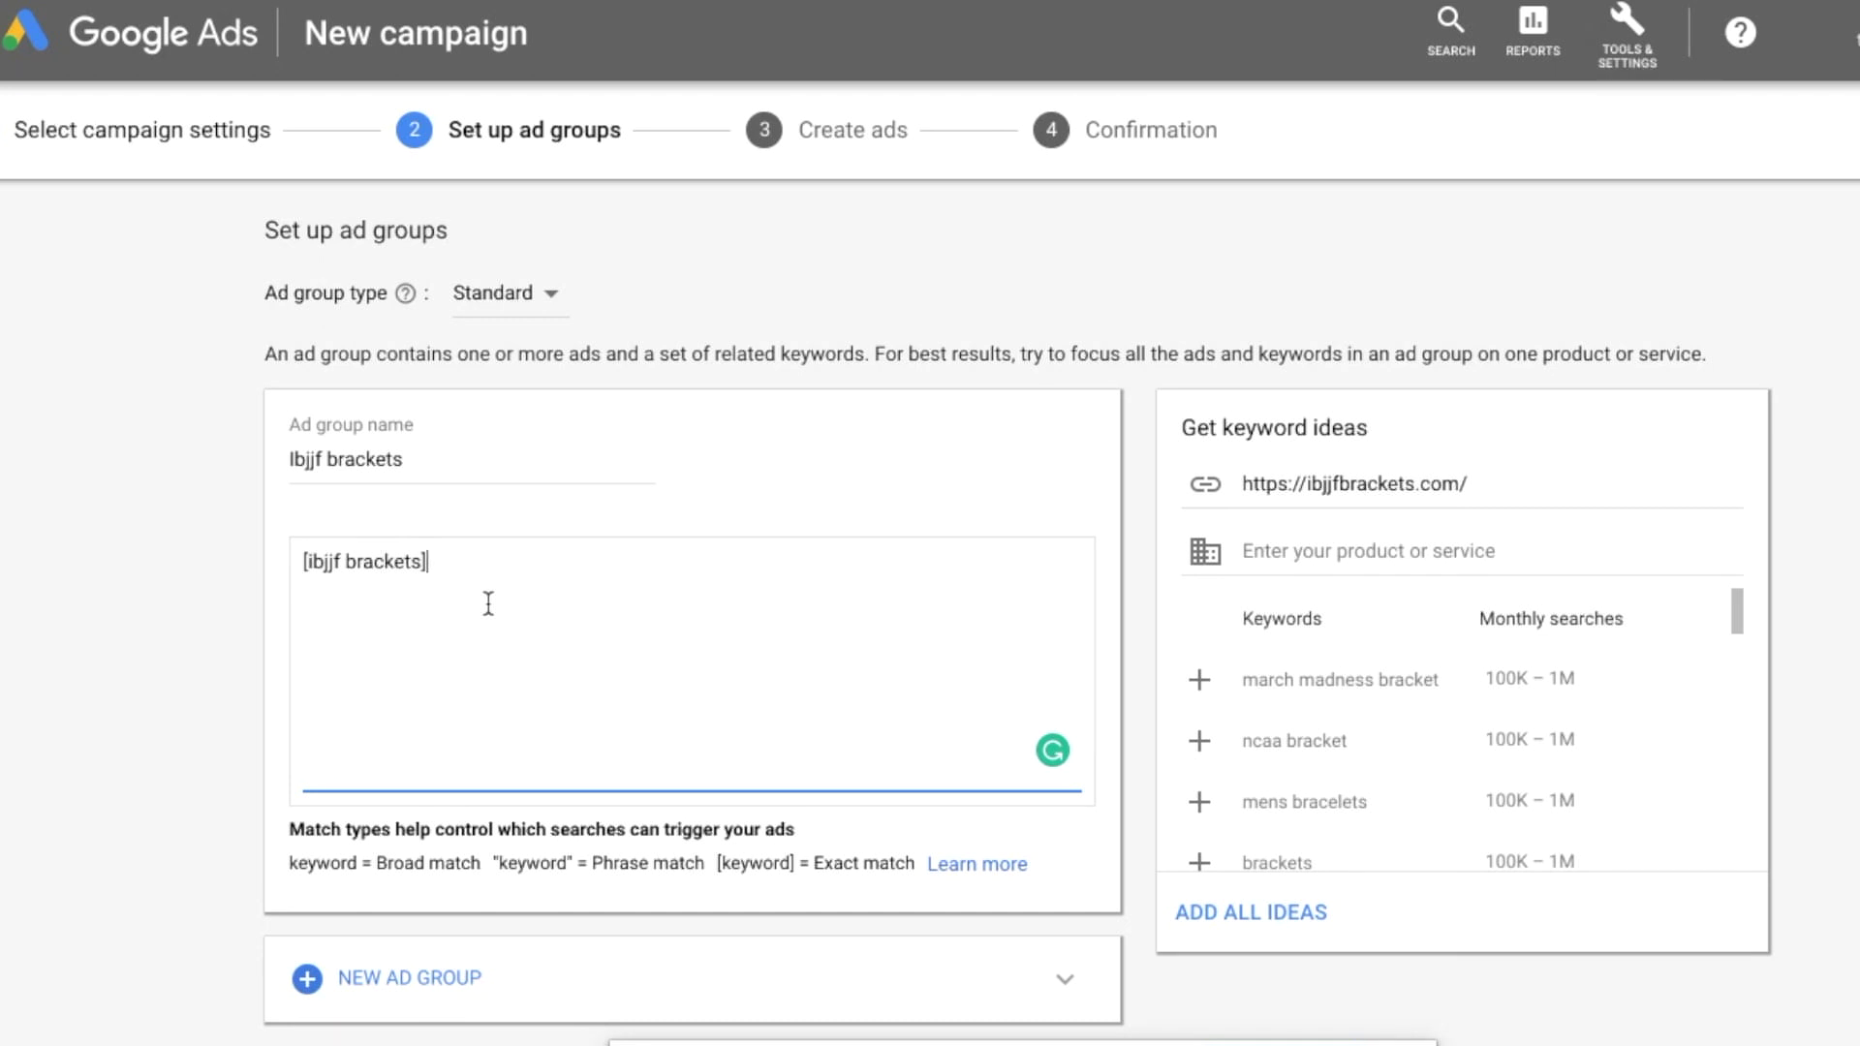
scroll(488, 603, down, 1)
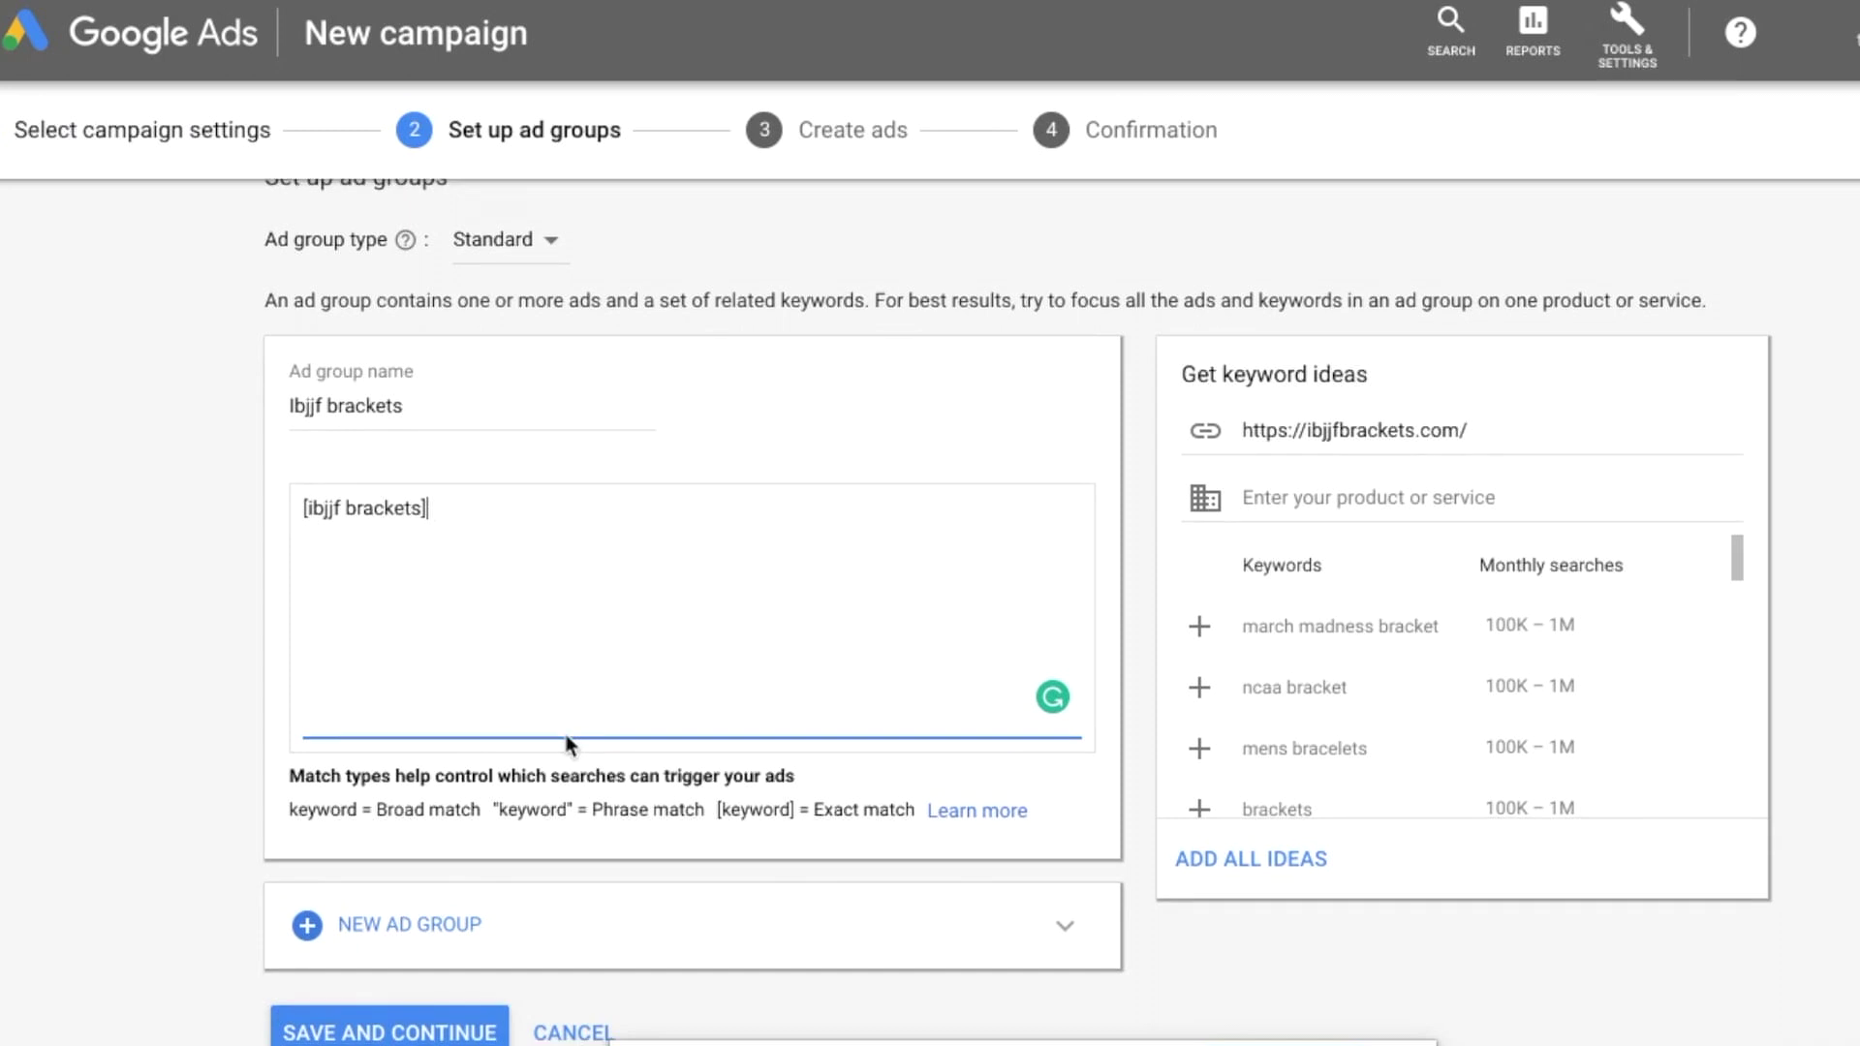
click(484, 988)
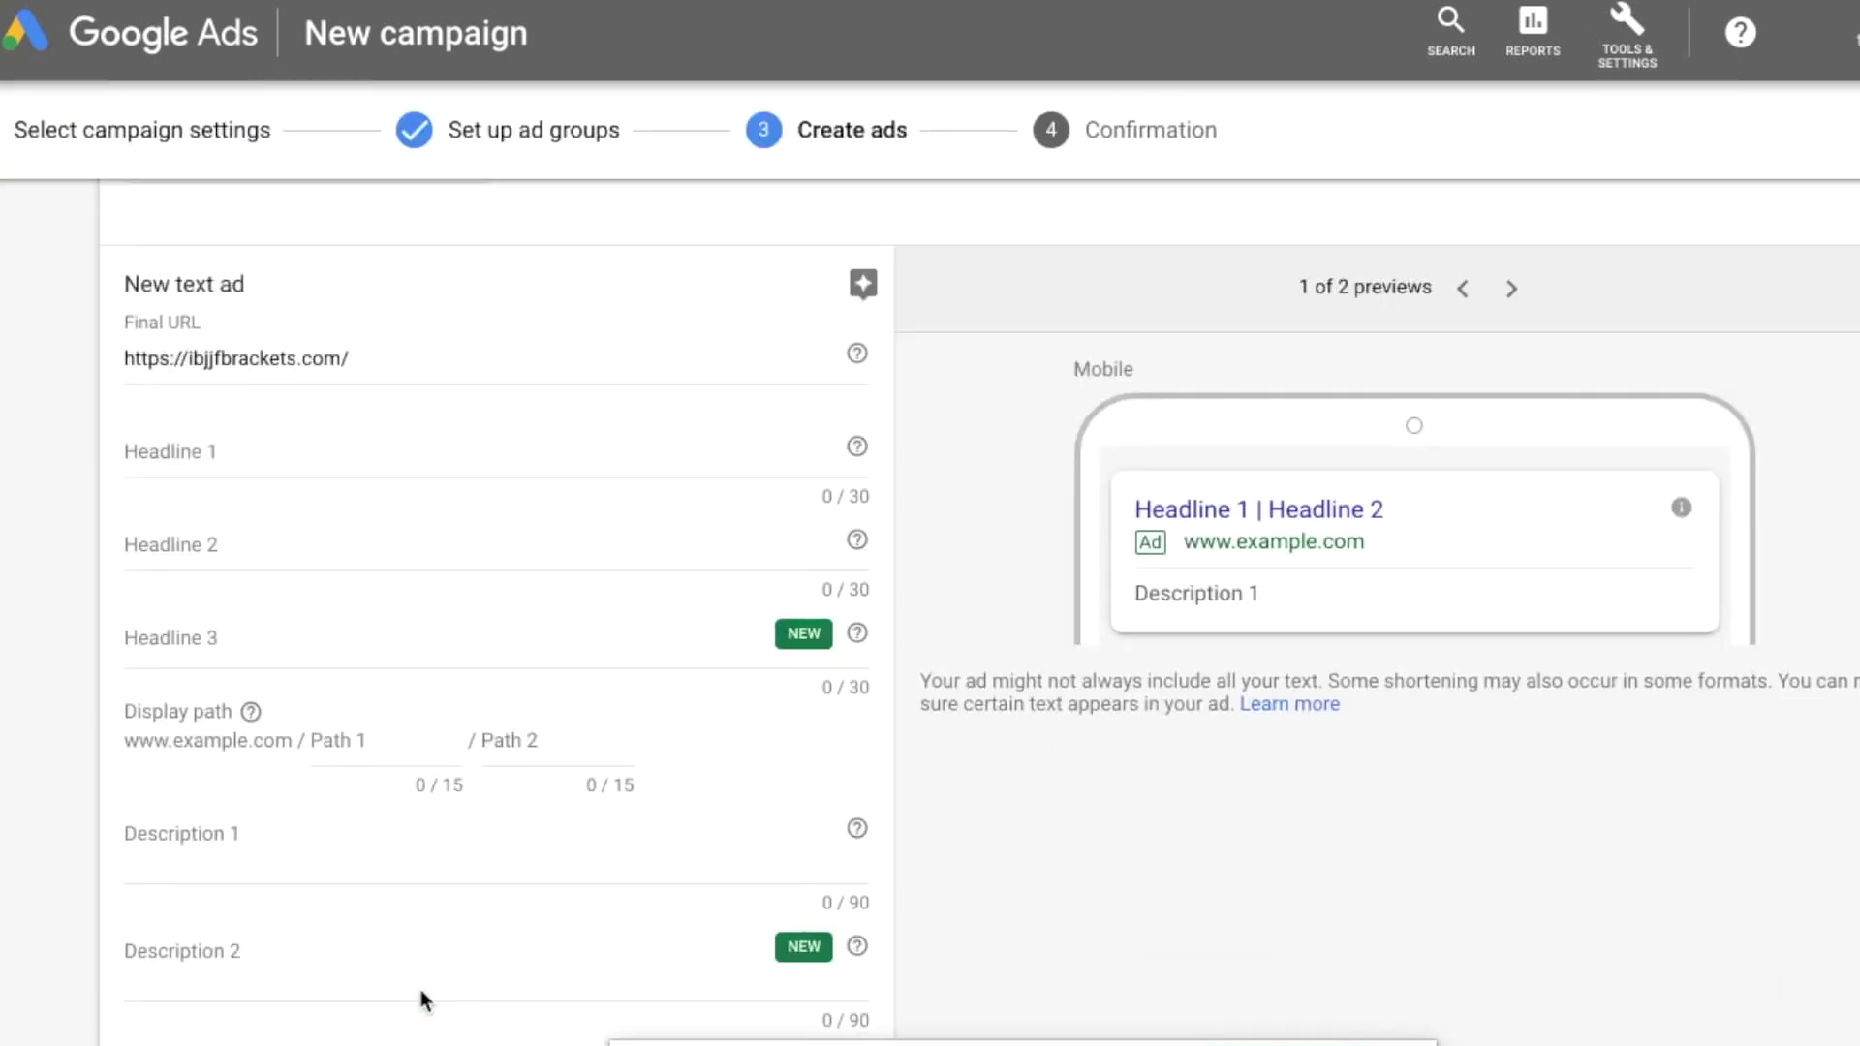
Step: Give the new text ad the headlines "IBJJF Brackets" and "Find The Brackets You Want"
scroll(369, 506, up, 4)
scroll(369, 506, down, 2)
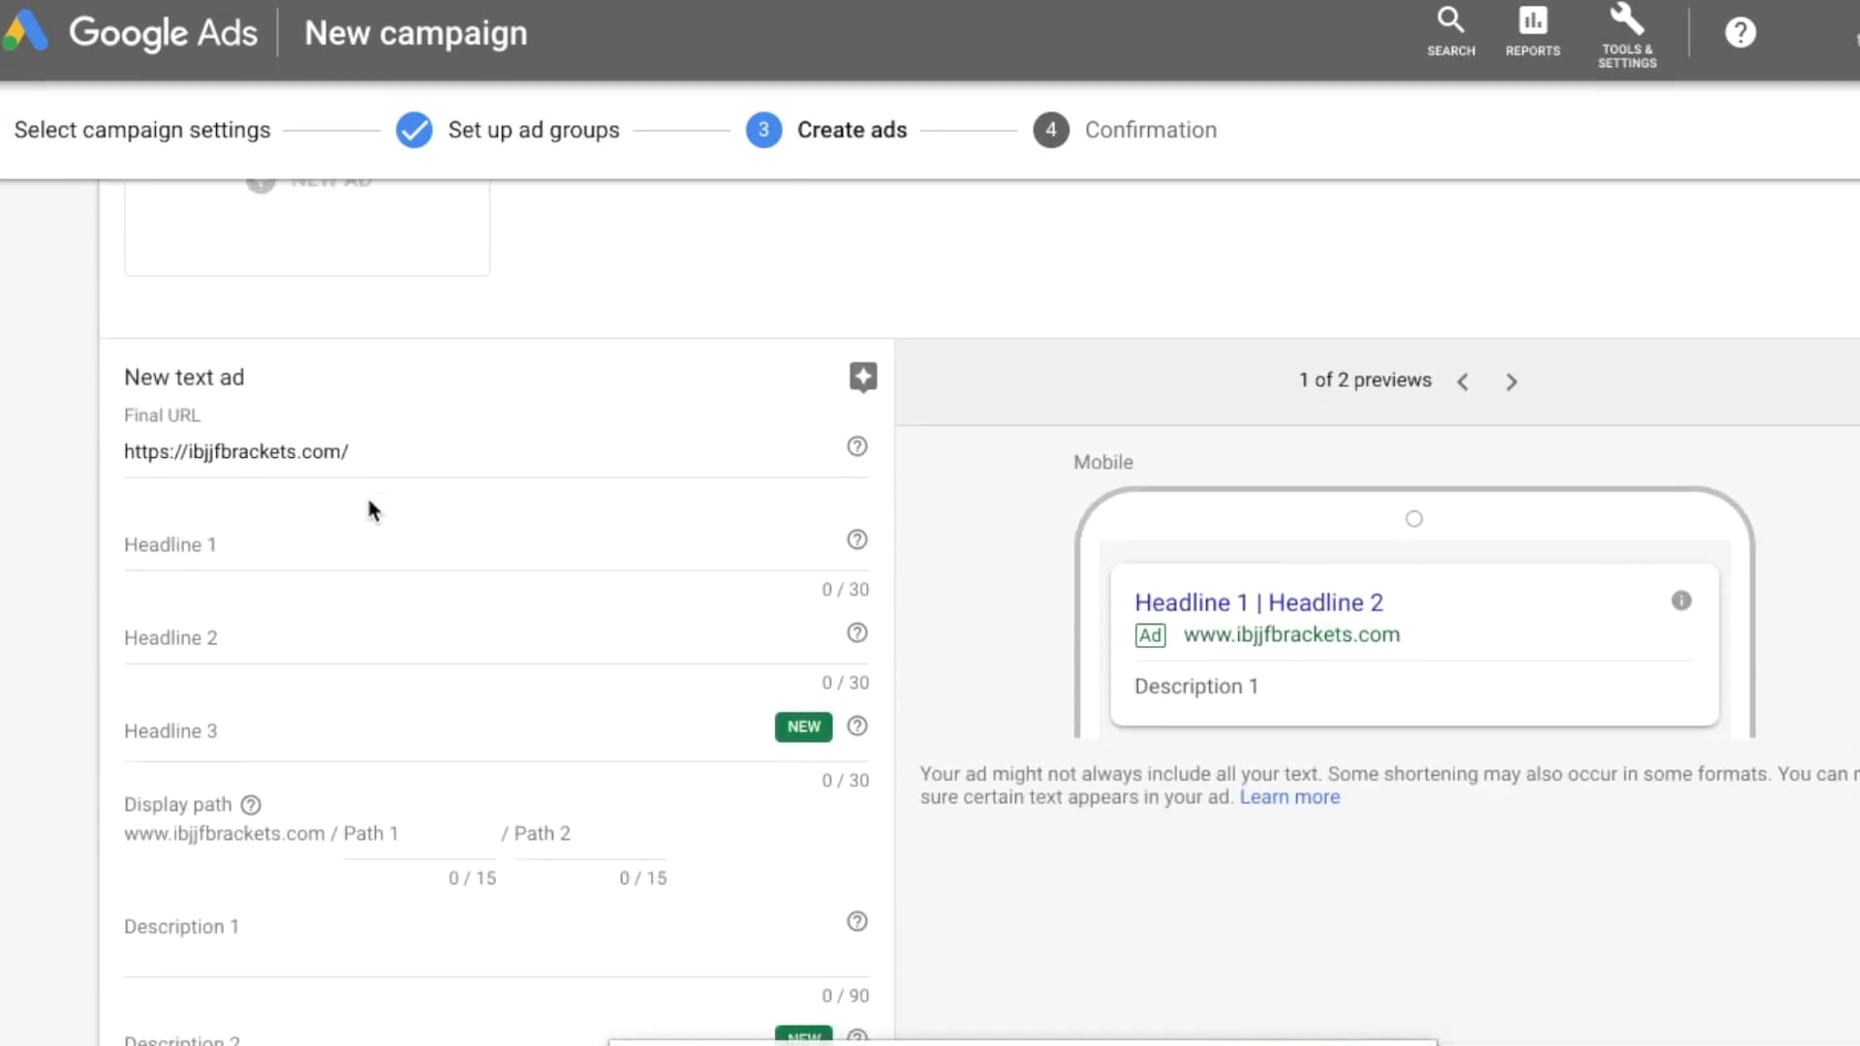
scroll(368, 509, down, 1)
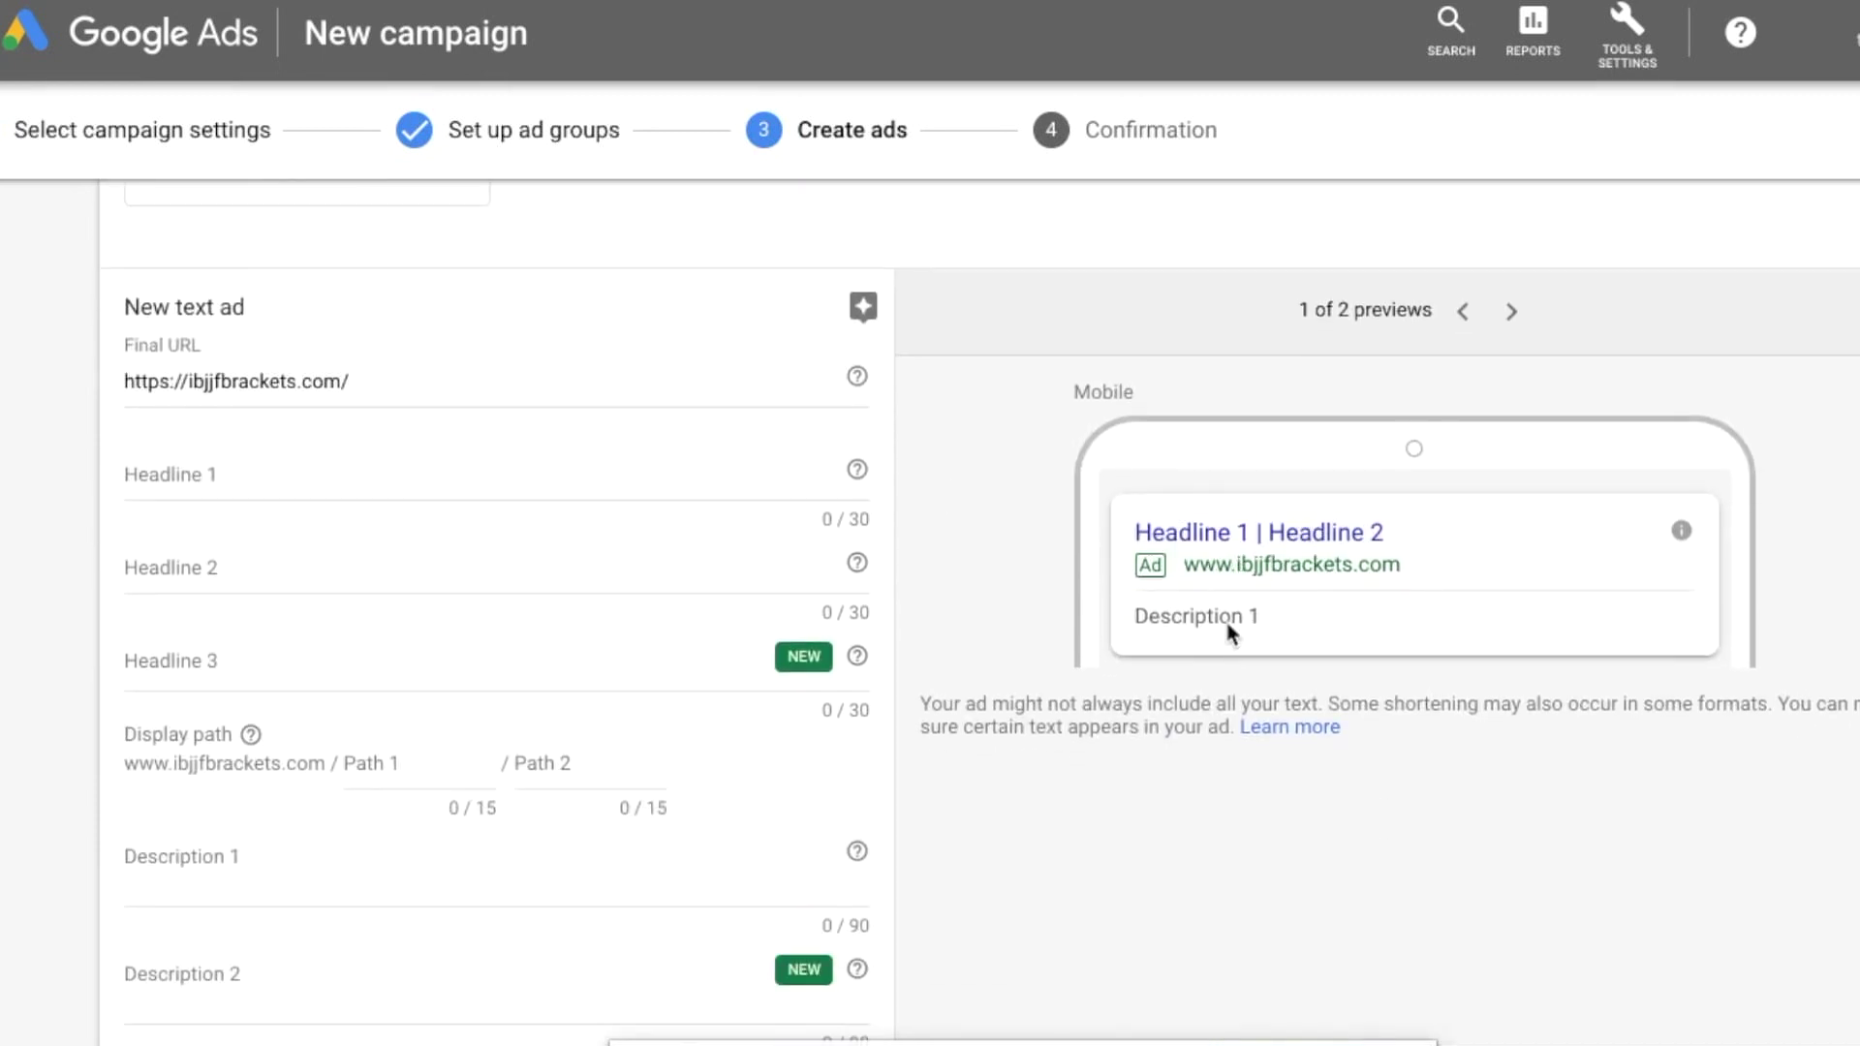
click(474, 472)
text(IBJJF Brackets)
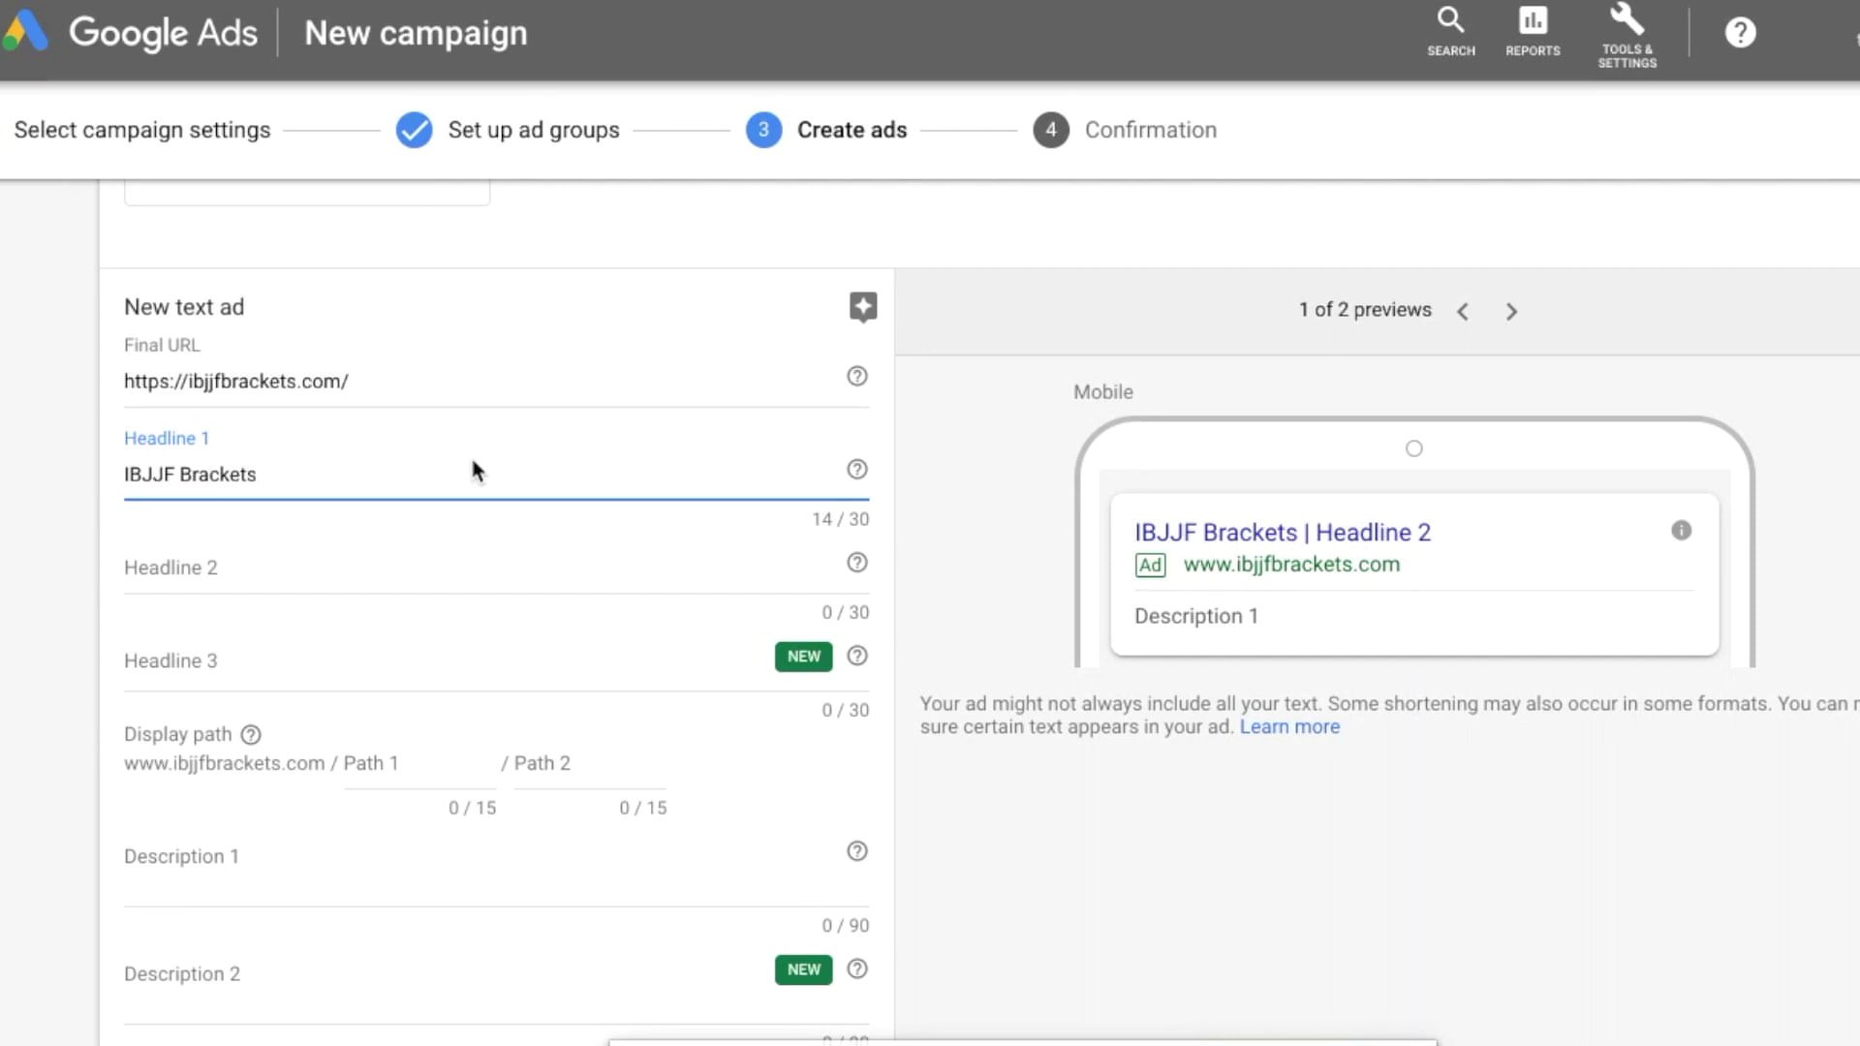
click(408, 572)
text(Find The Brackets You Want)
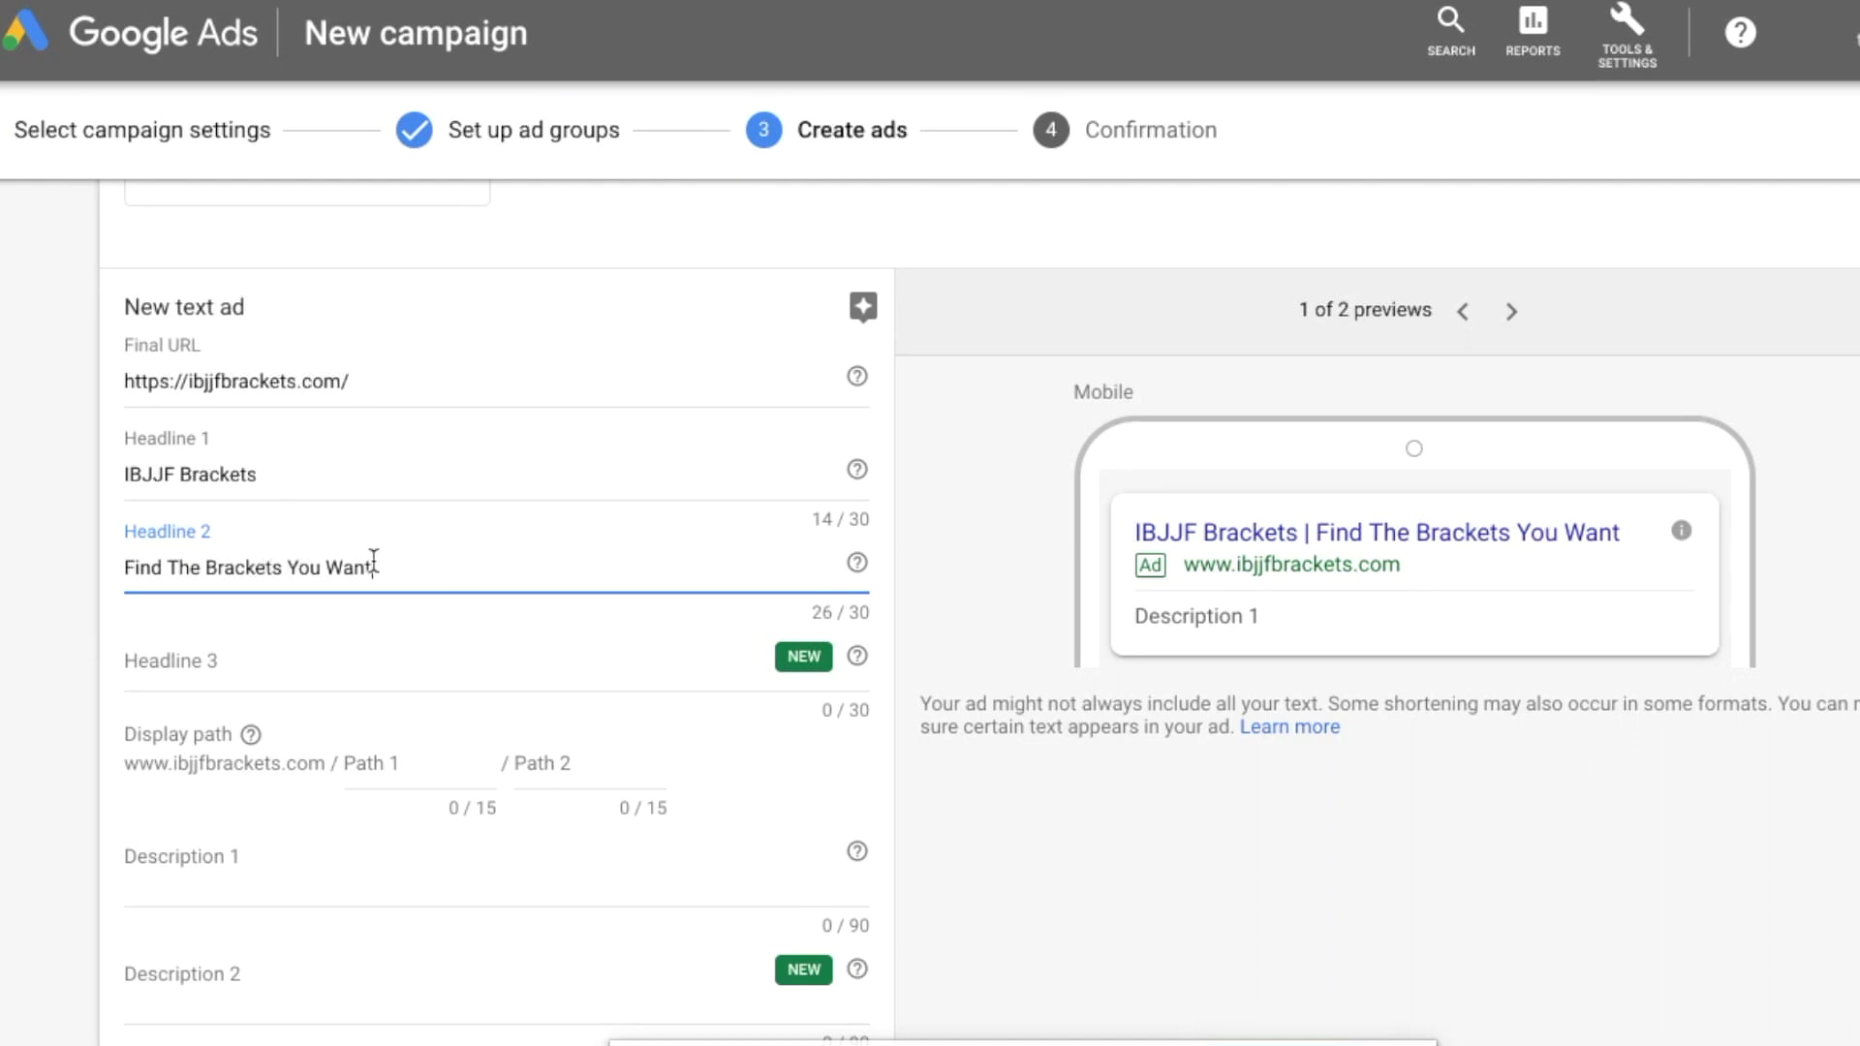
Step: Set the ad's first description to "See the IBJJF brackets so that you can see how they work or what they look like."
click(368, 658)
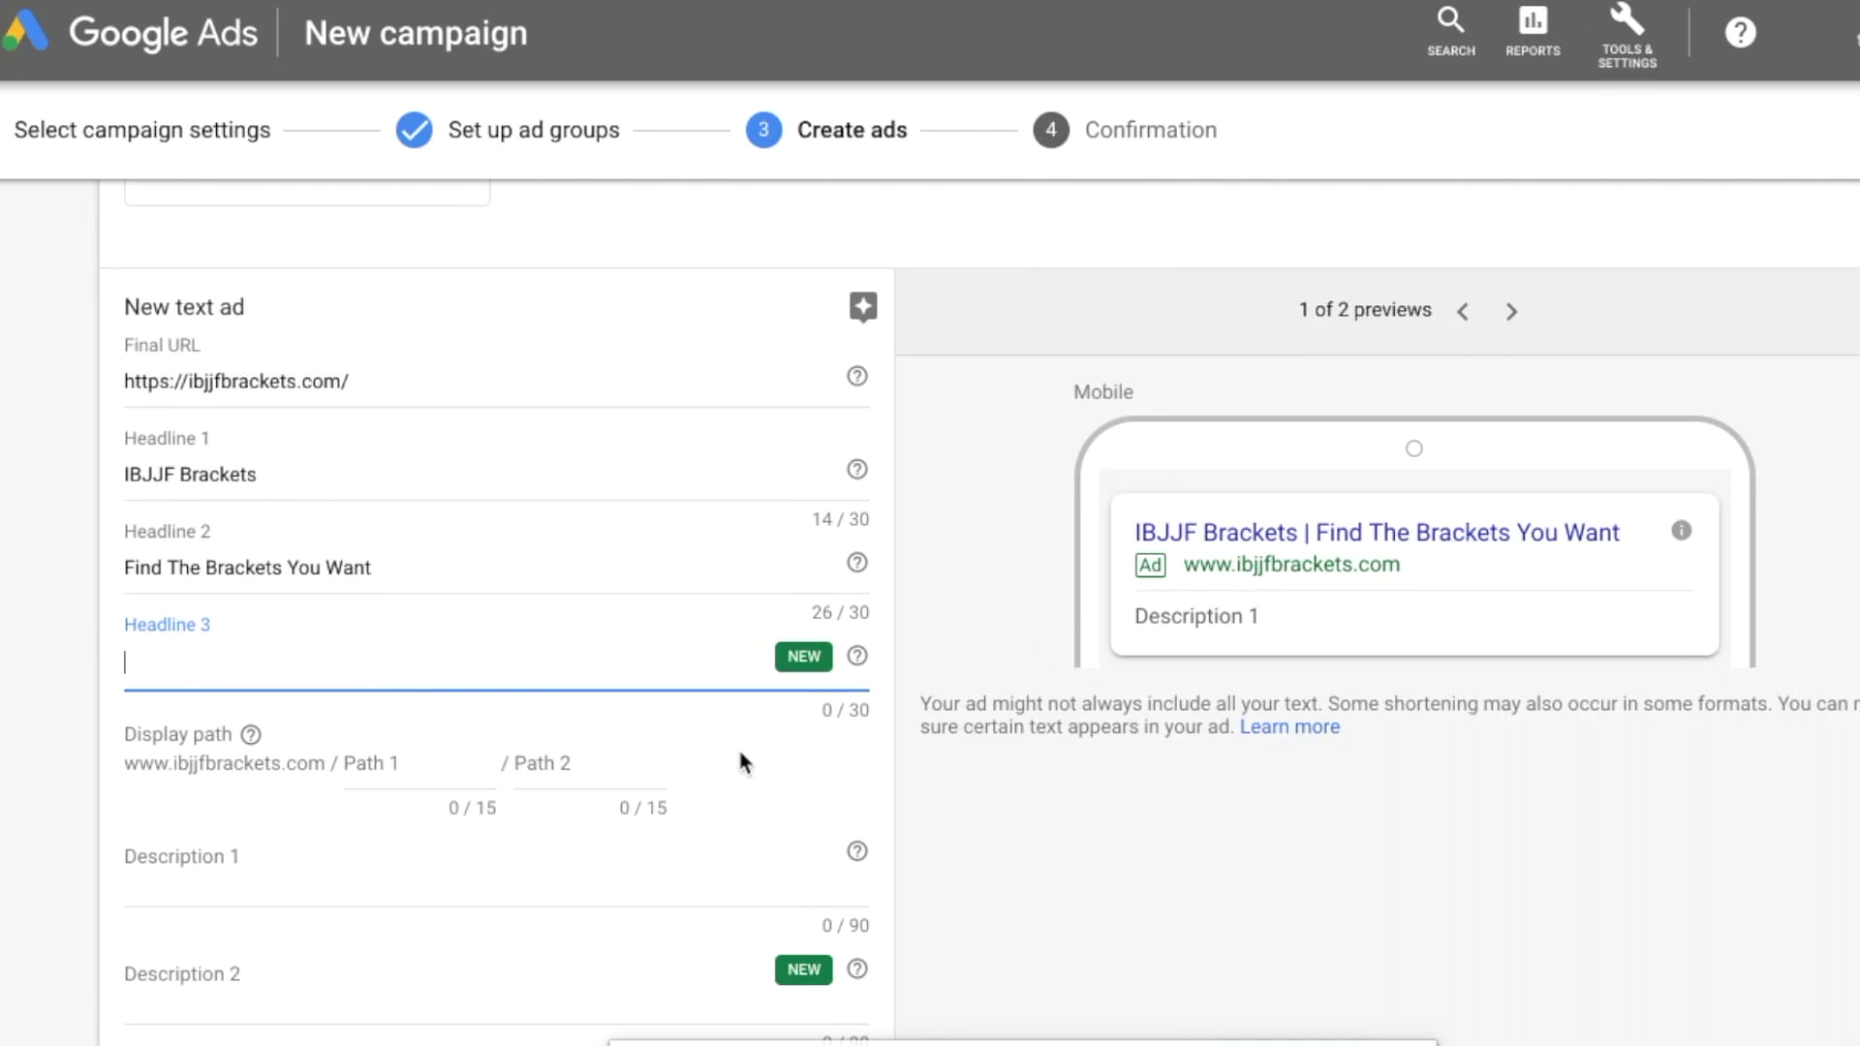
scroll(741, 763, down, 1)
scroll(742, 763, down, 1)
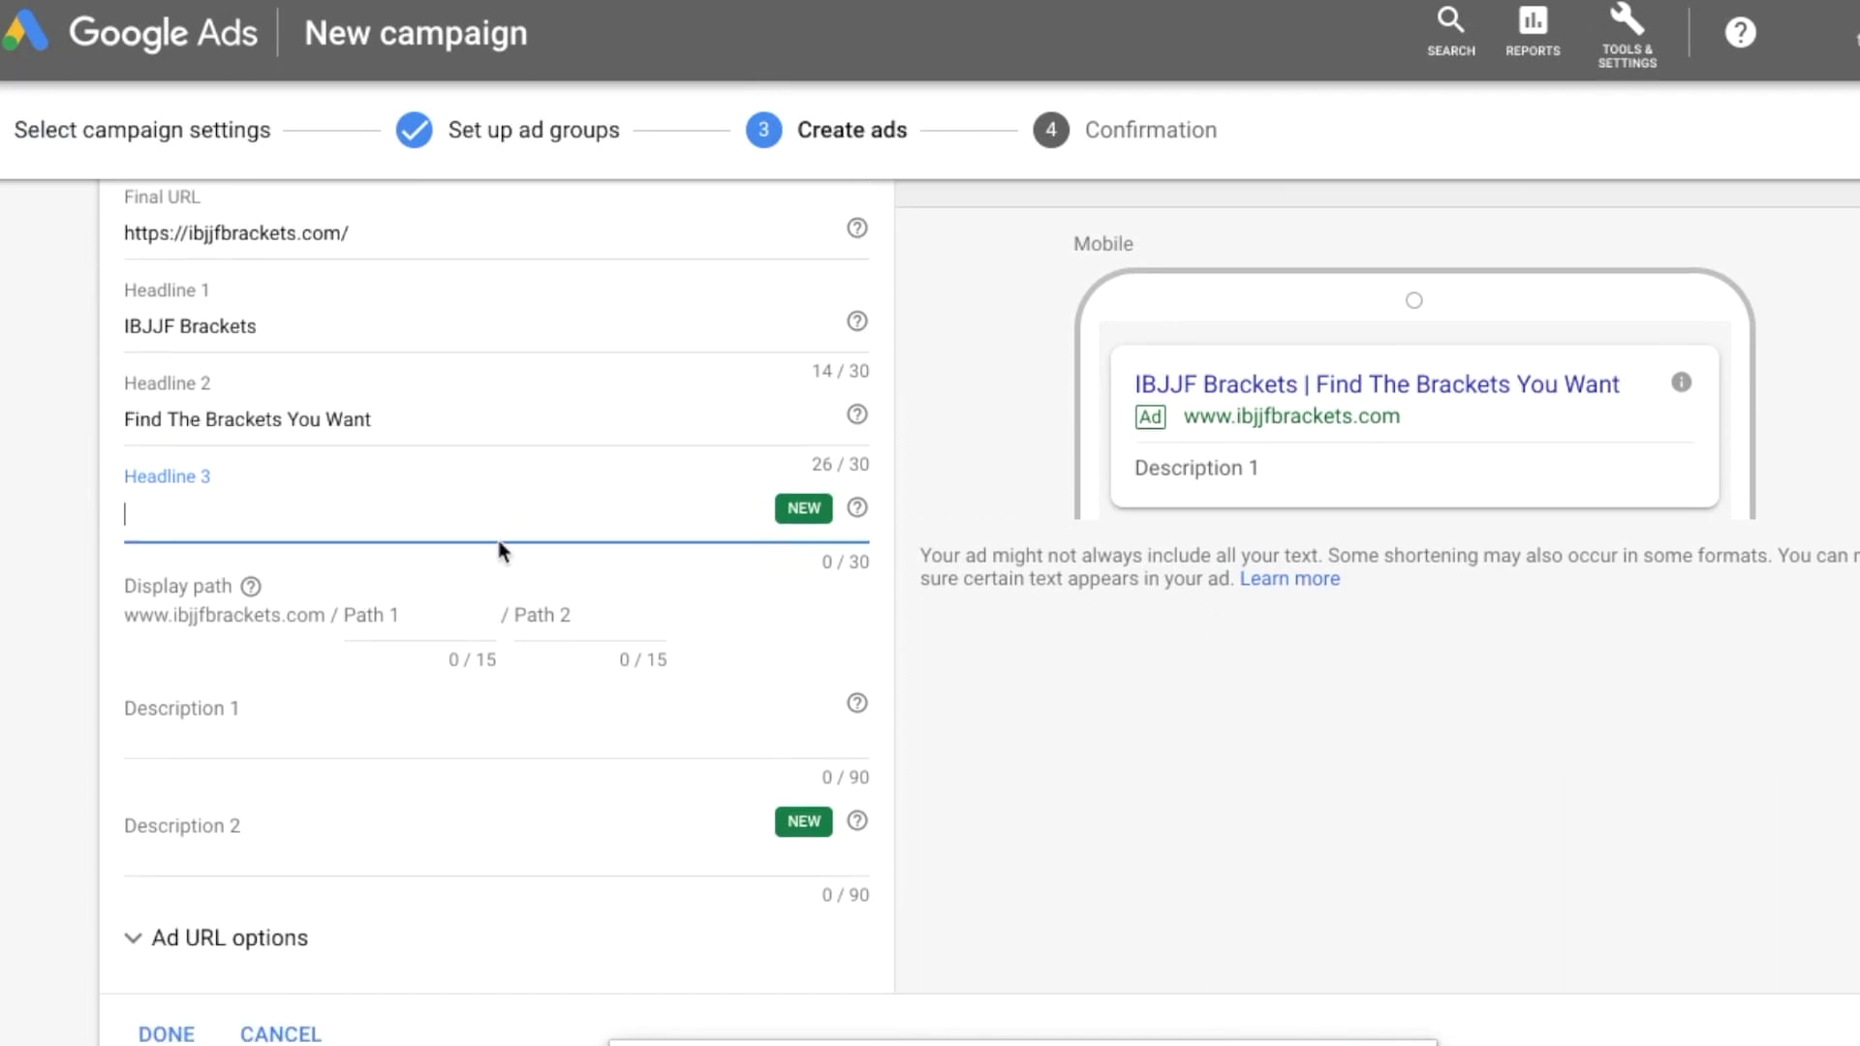
scroll(499, 550, down, 2)
click(414, 481)
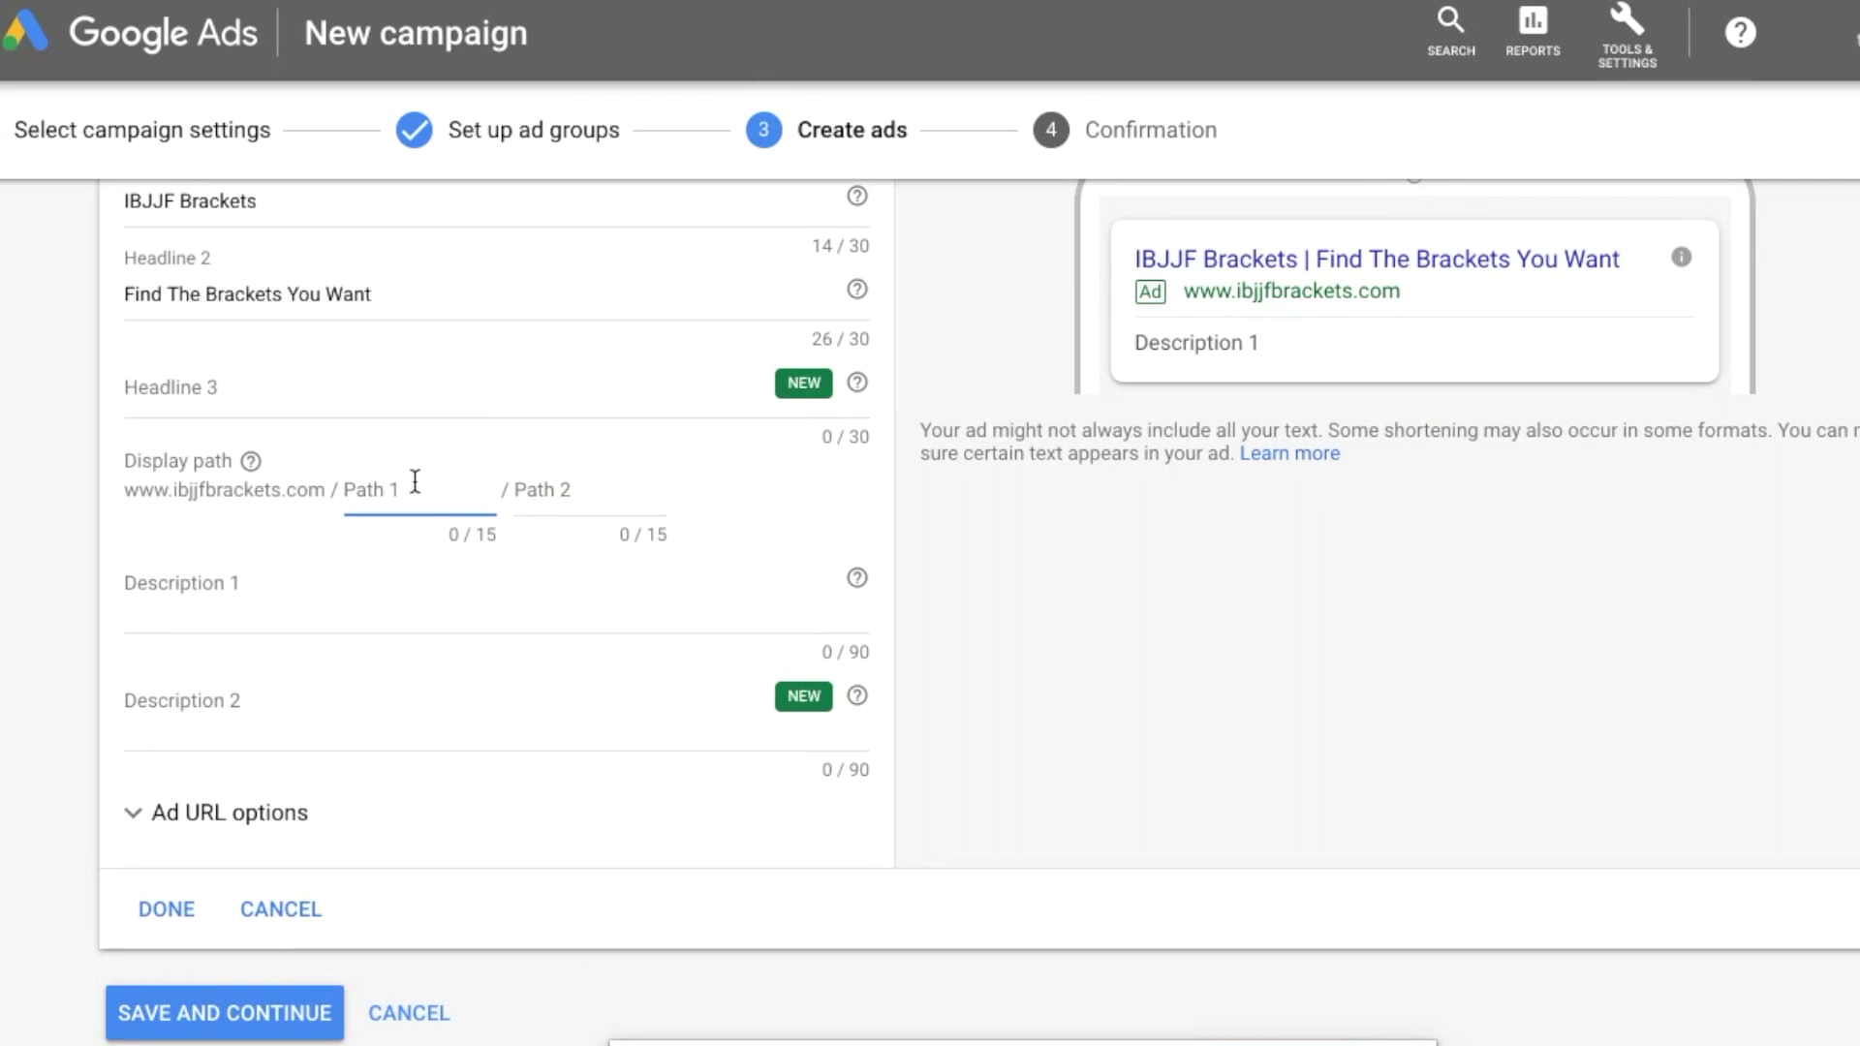
click(378, 608)
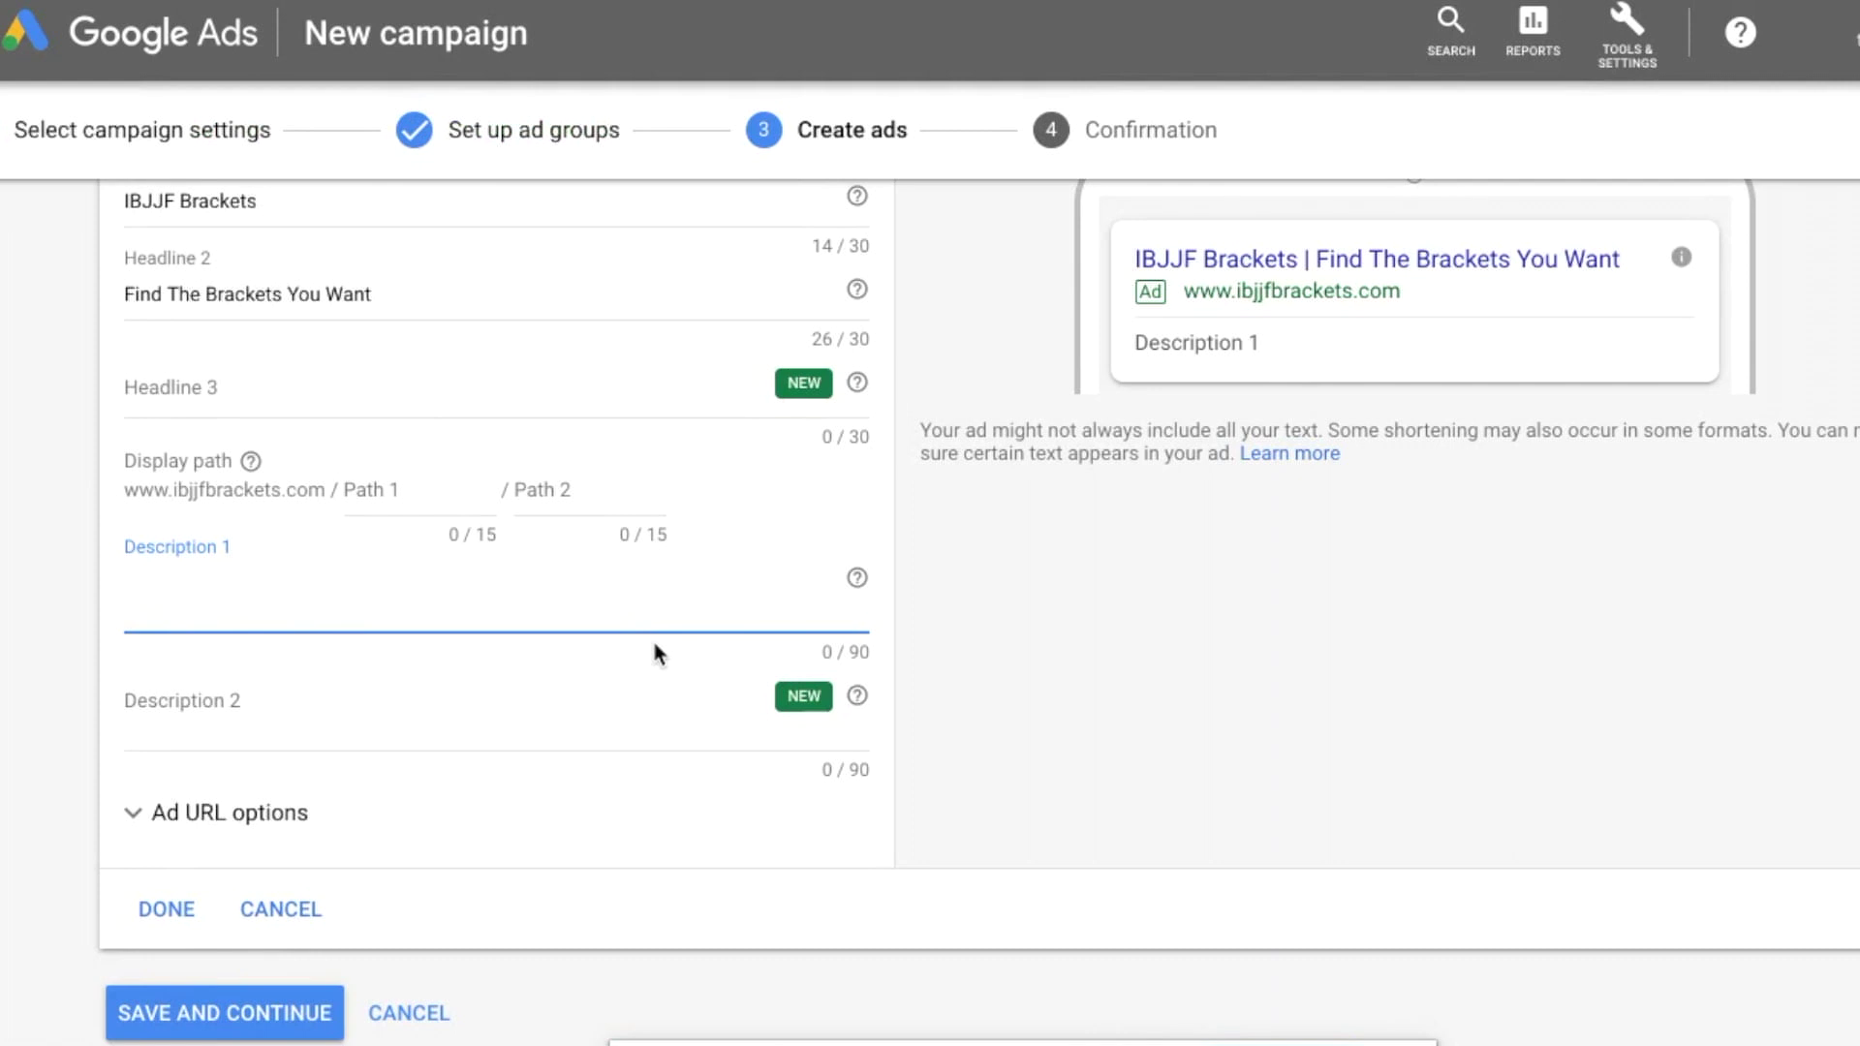
text(See the IBJJF brackets so that you can see how they work or)
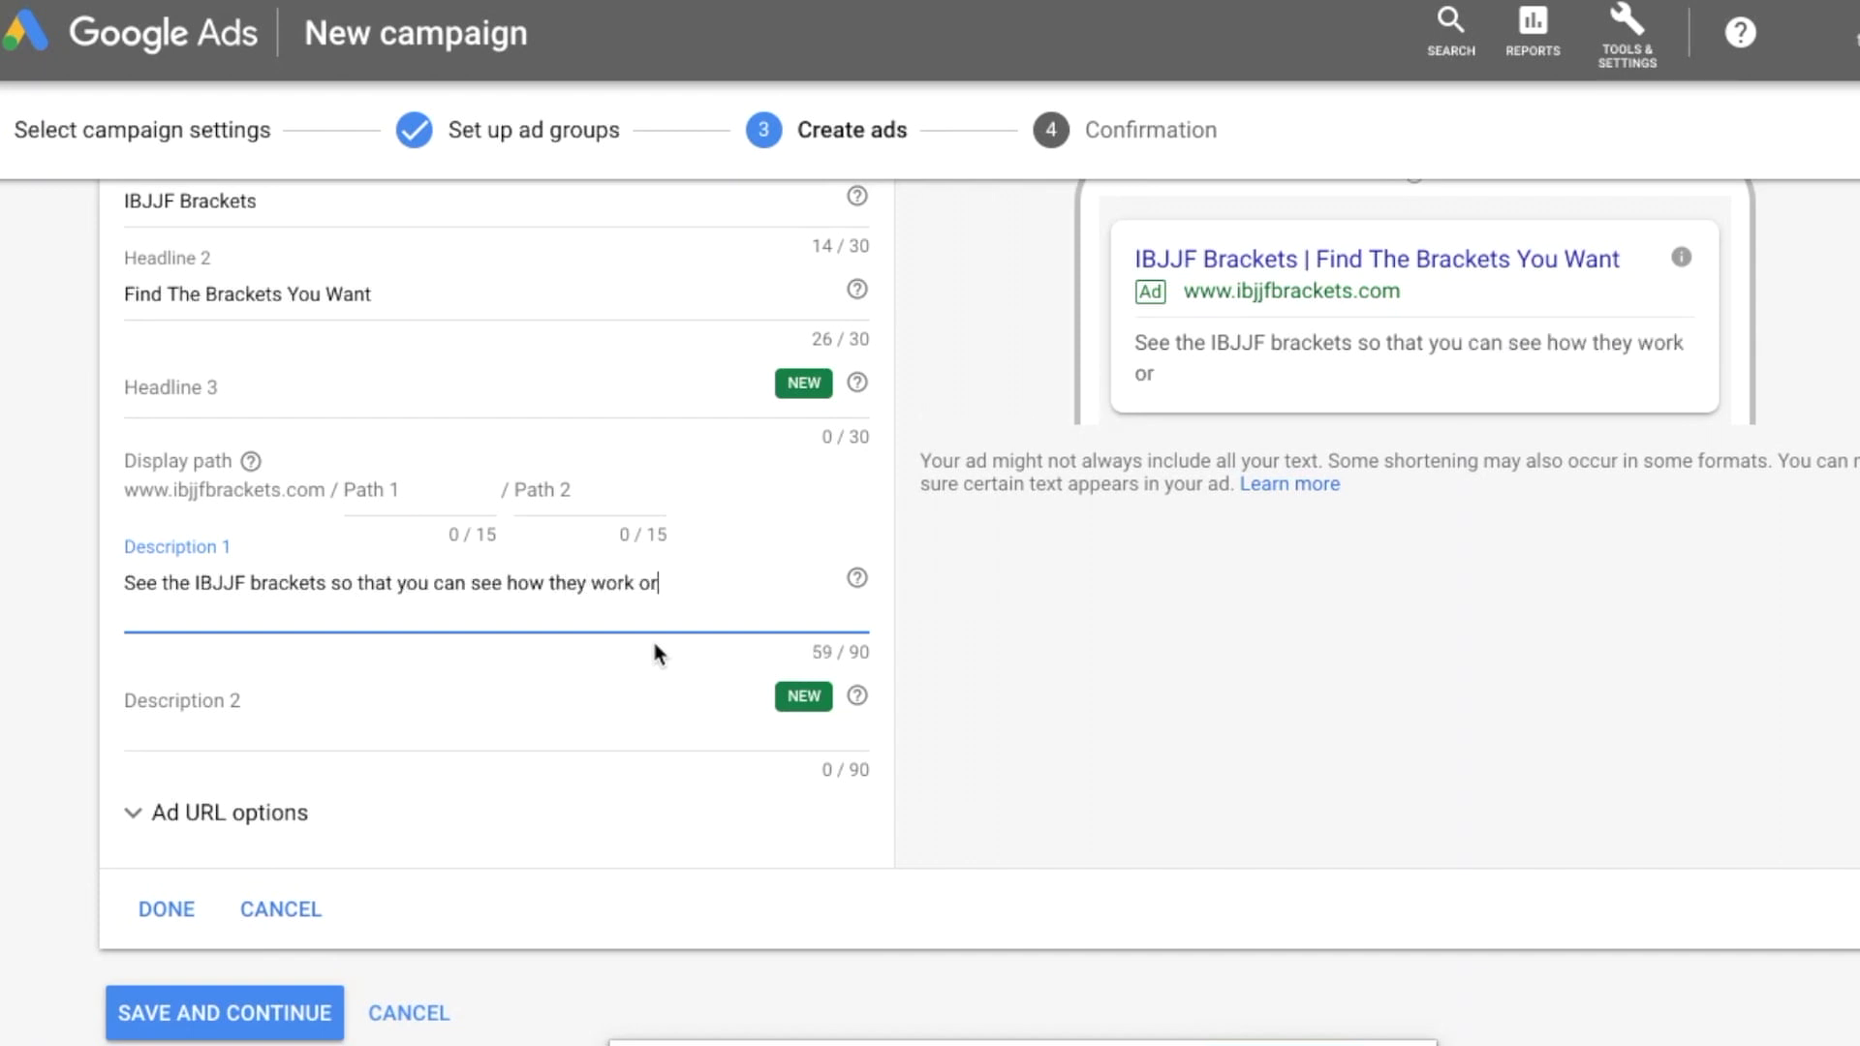
text( what they)
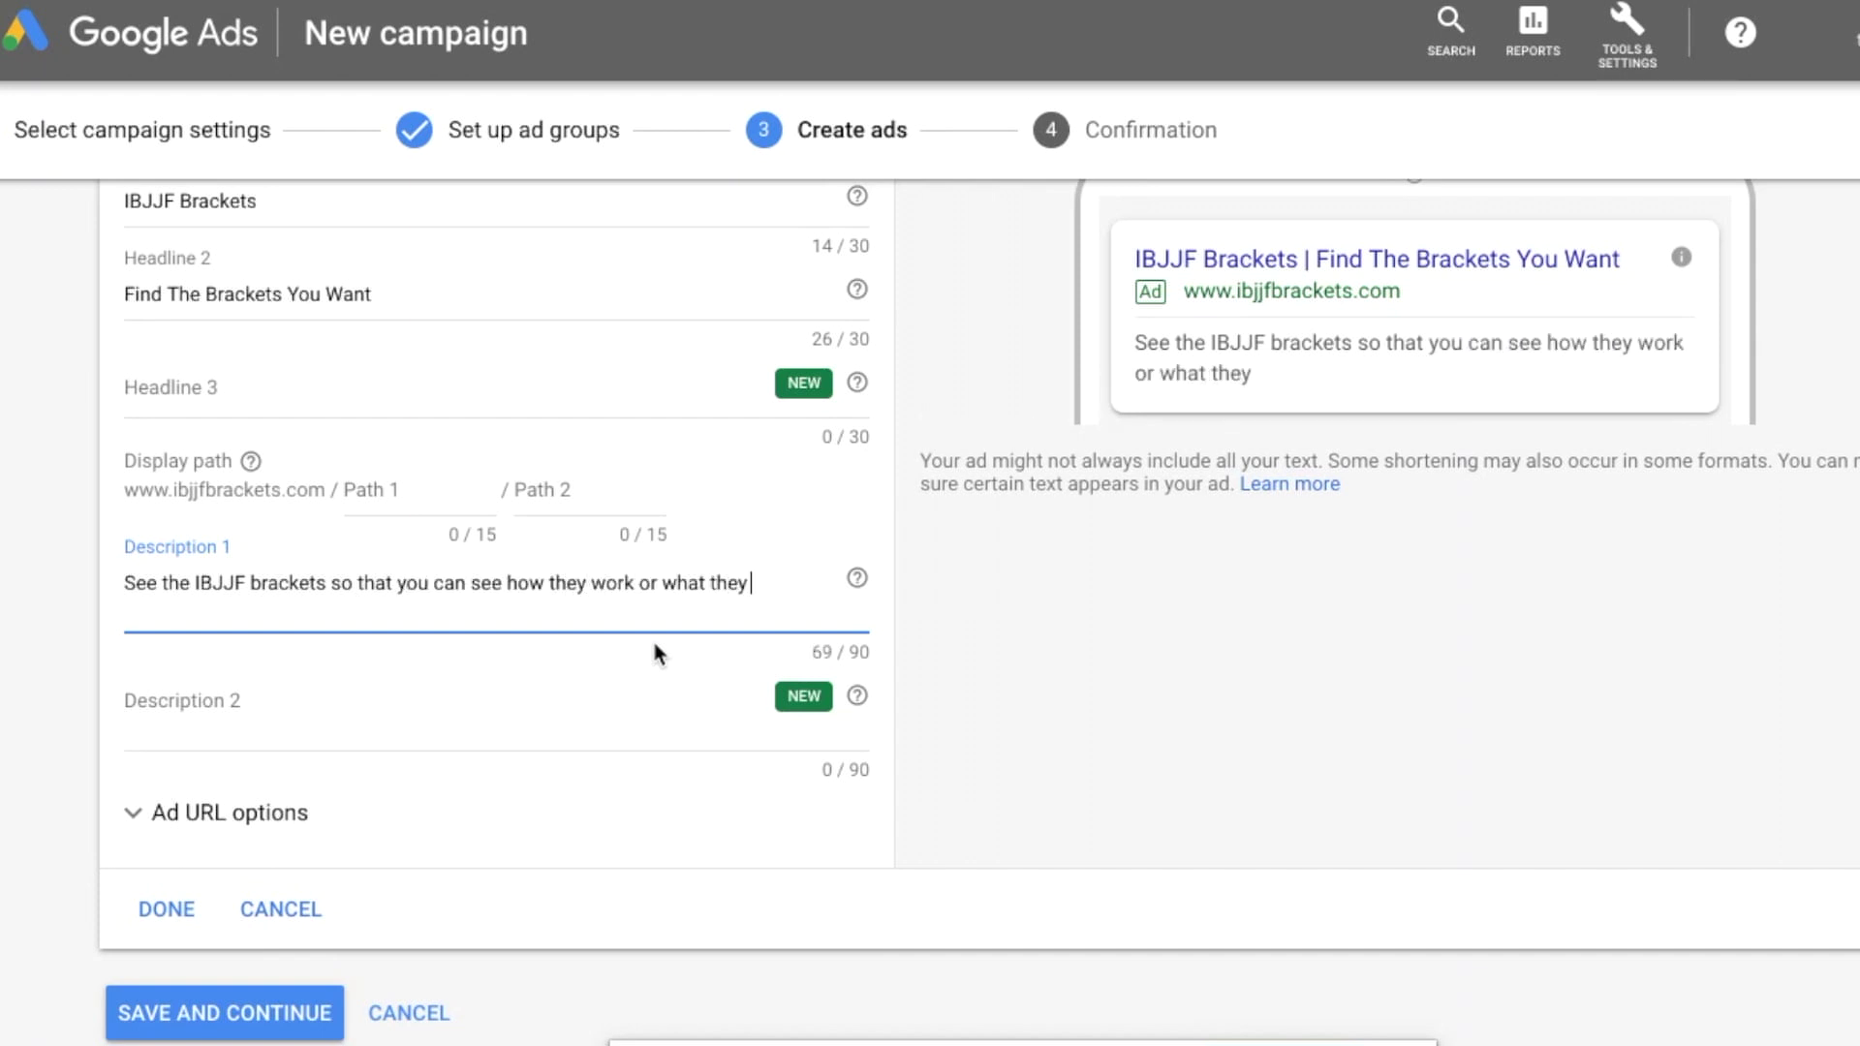
text( look like.)
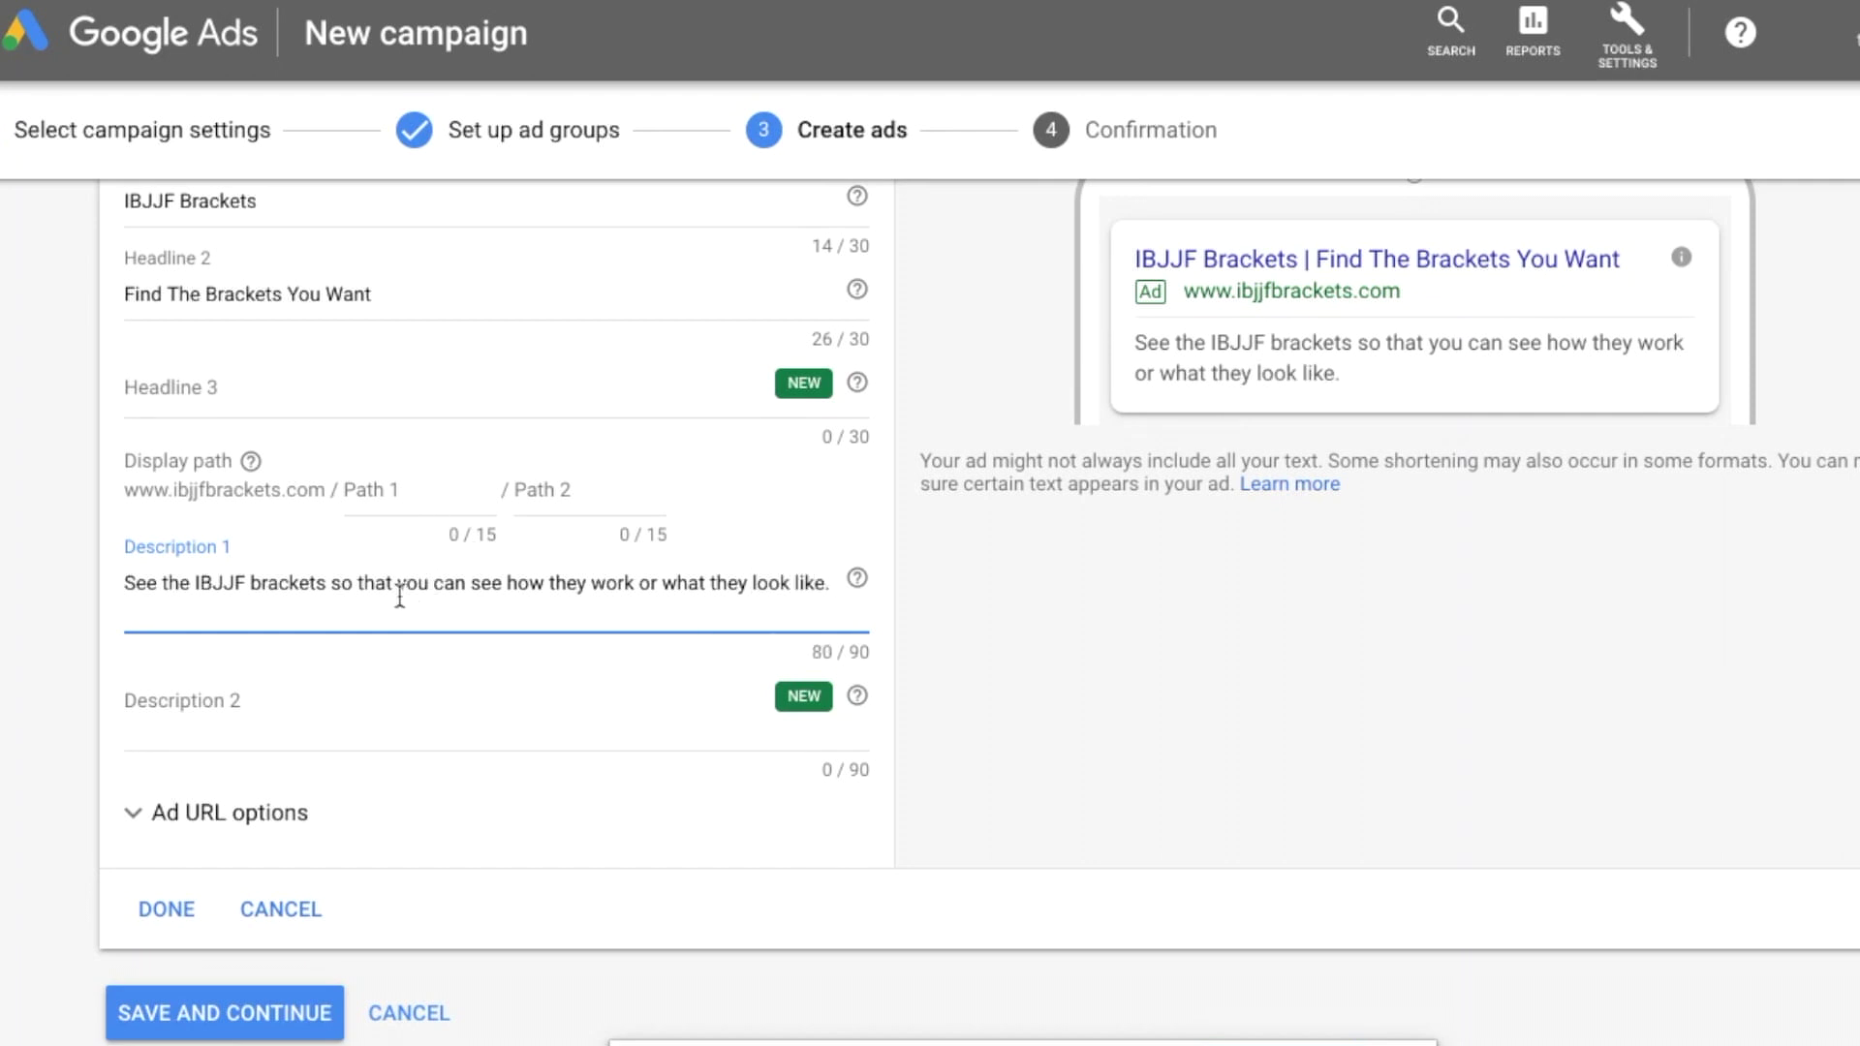
Step: Finish the text ad and save it without adding another headline or description
scroll(399, 594, up, 1)
scroll(398, 594, down, 2)
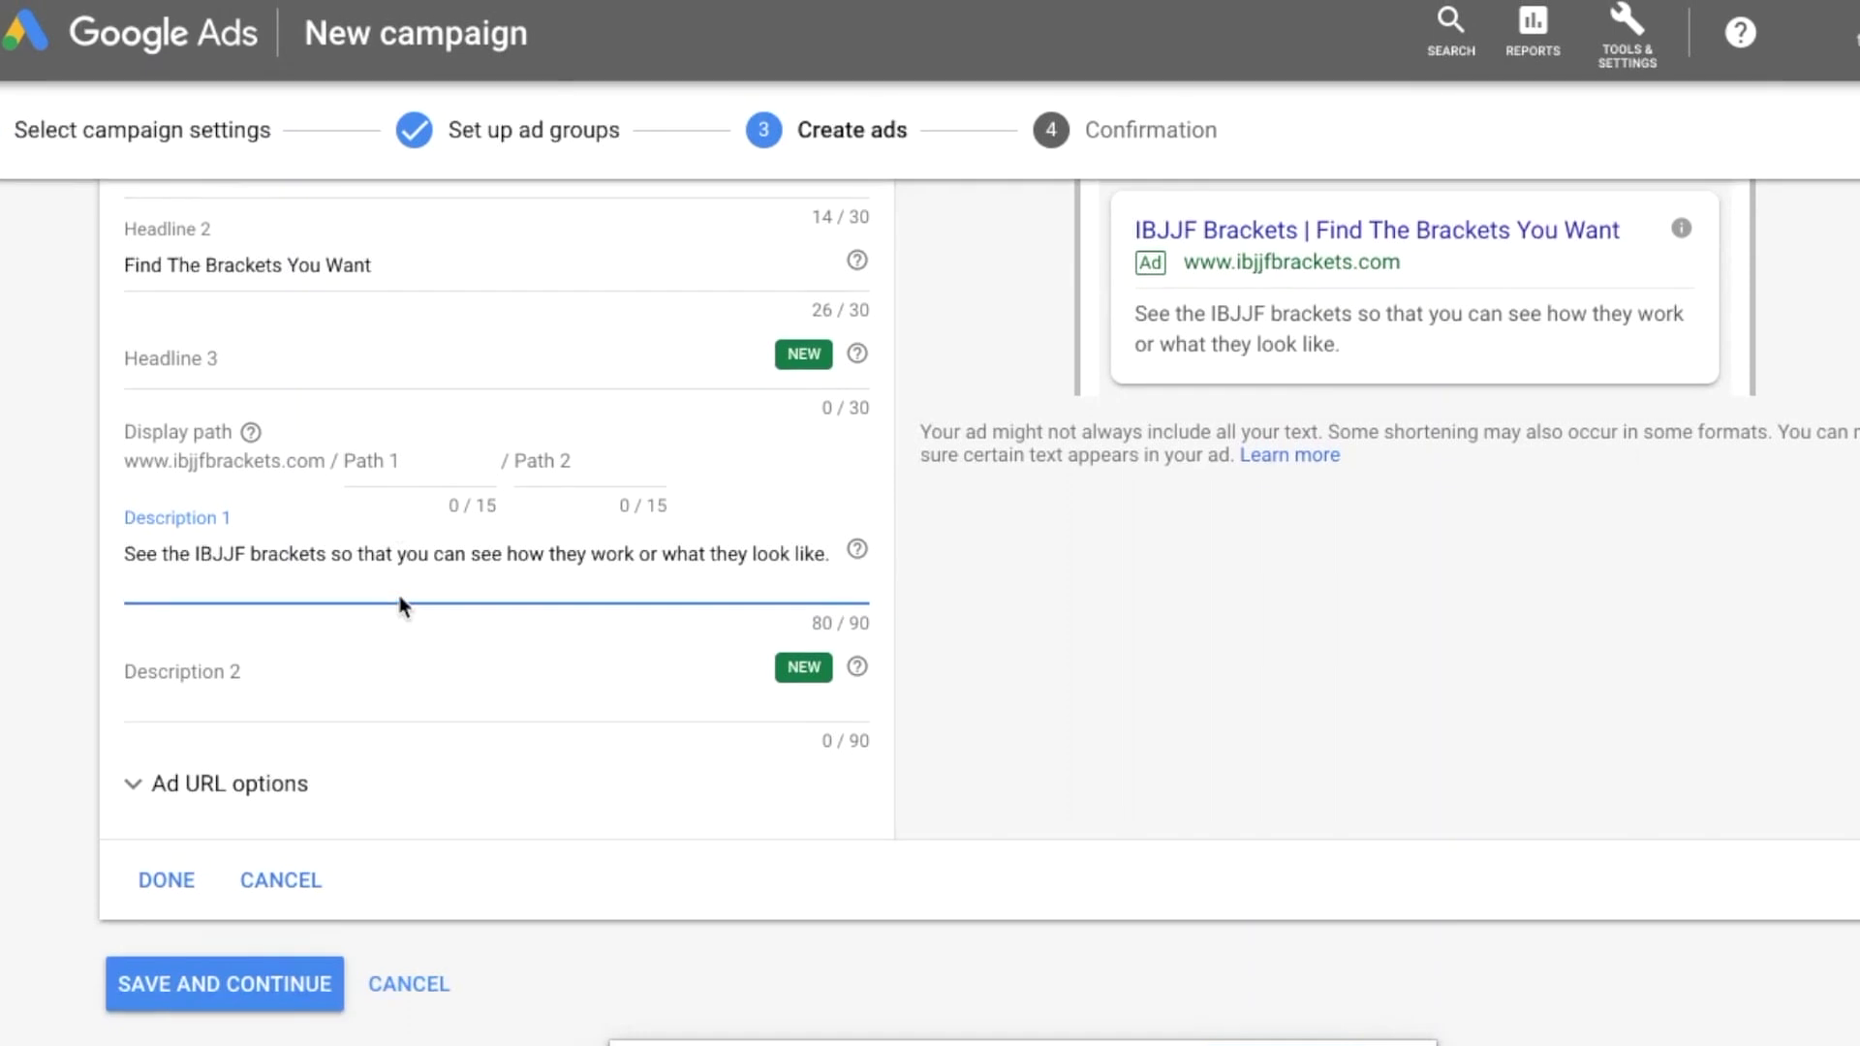
click(174, 880)
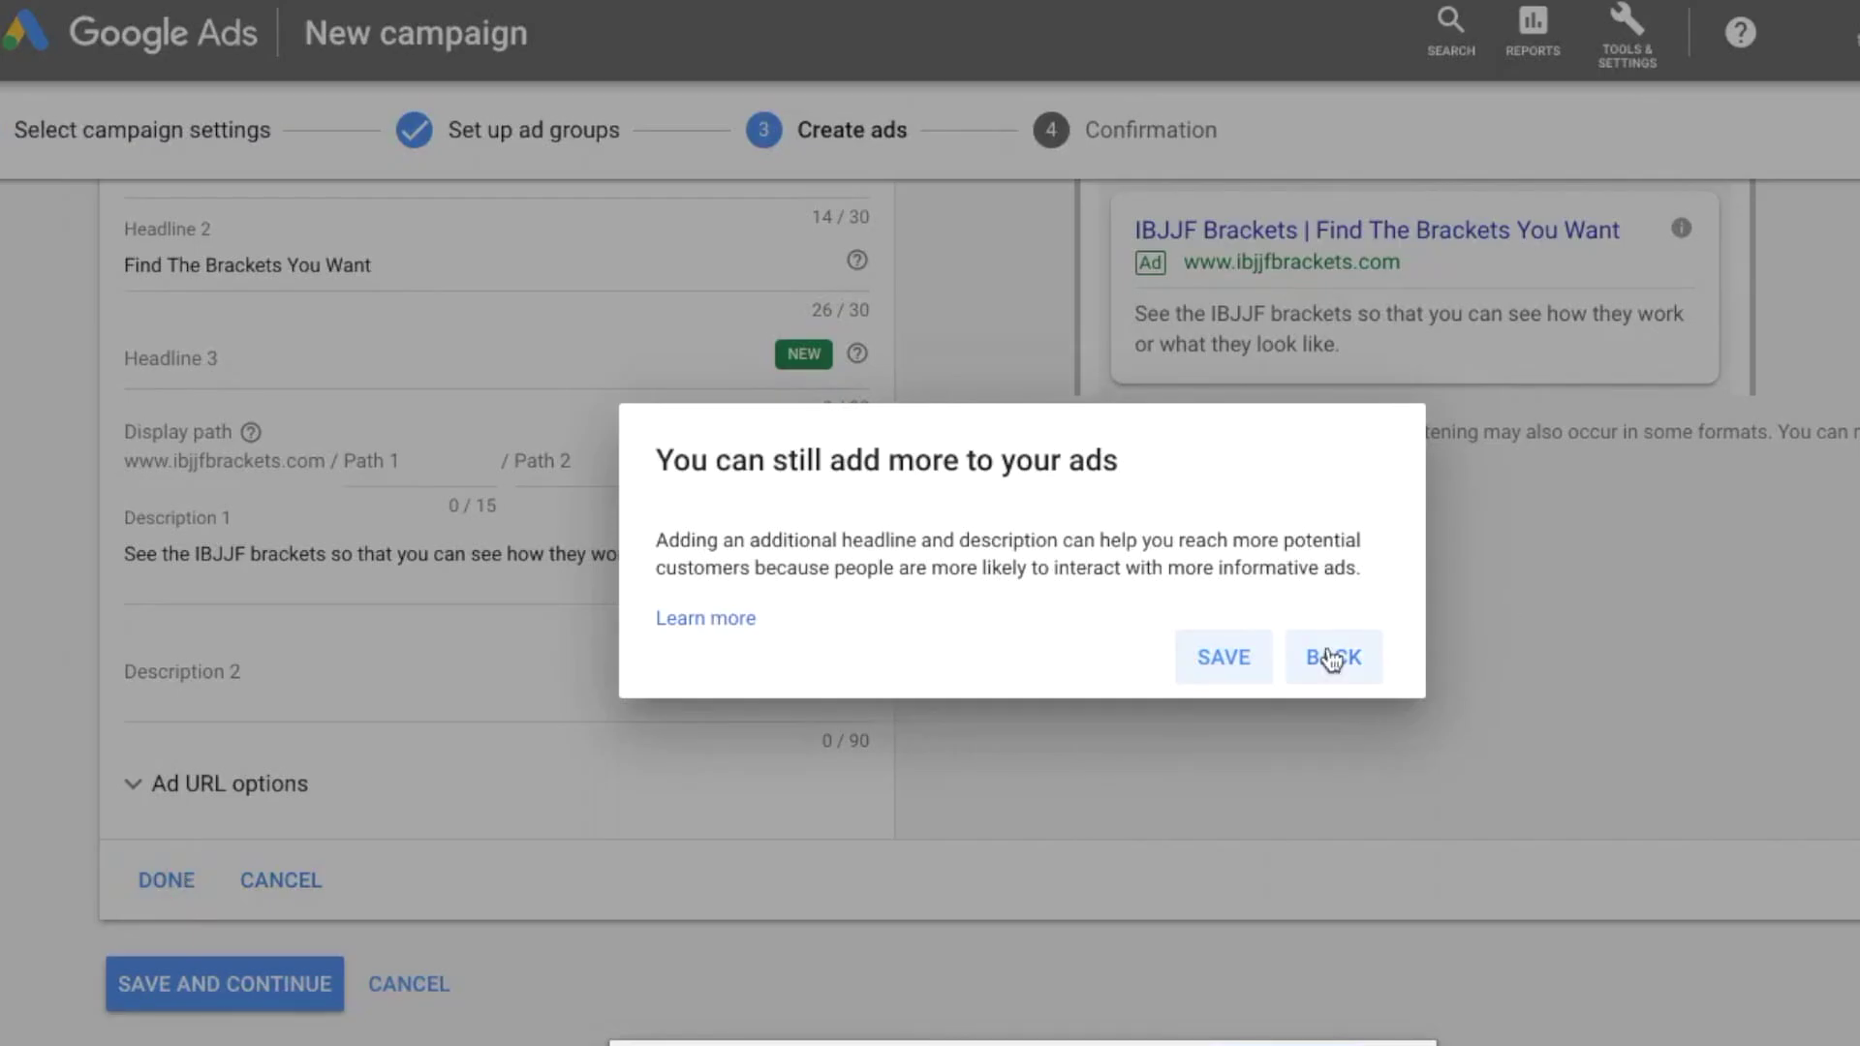
click(1234, 659)
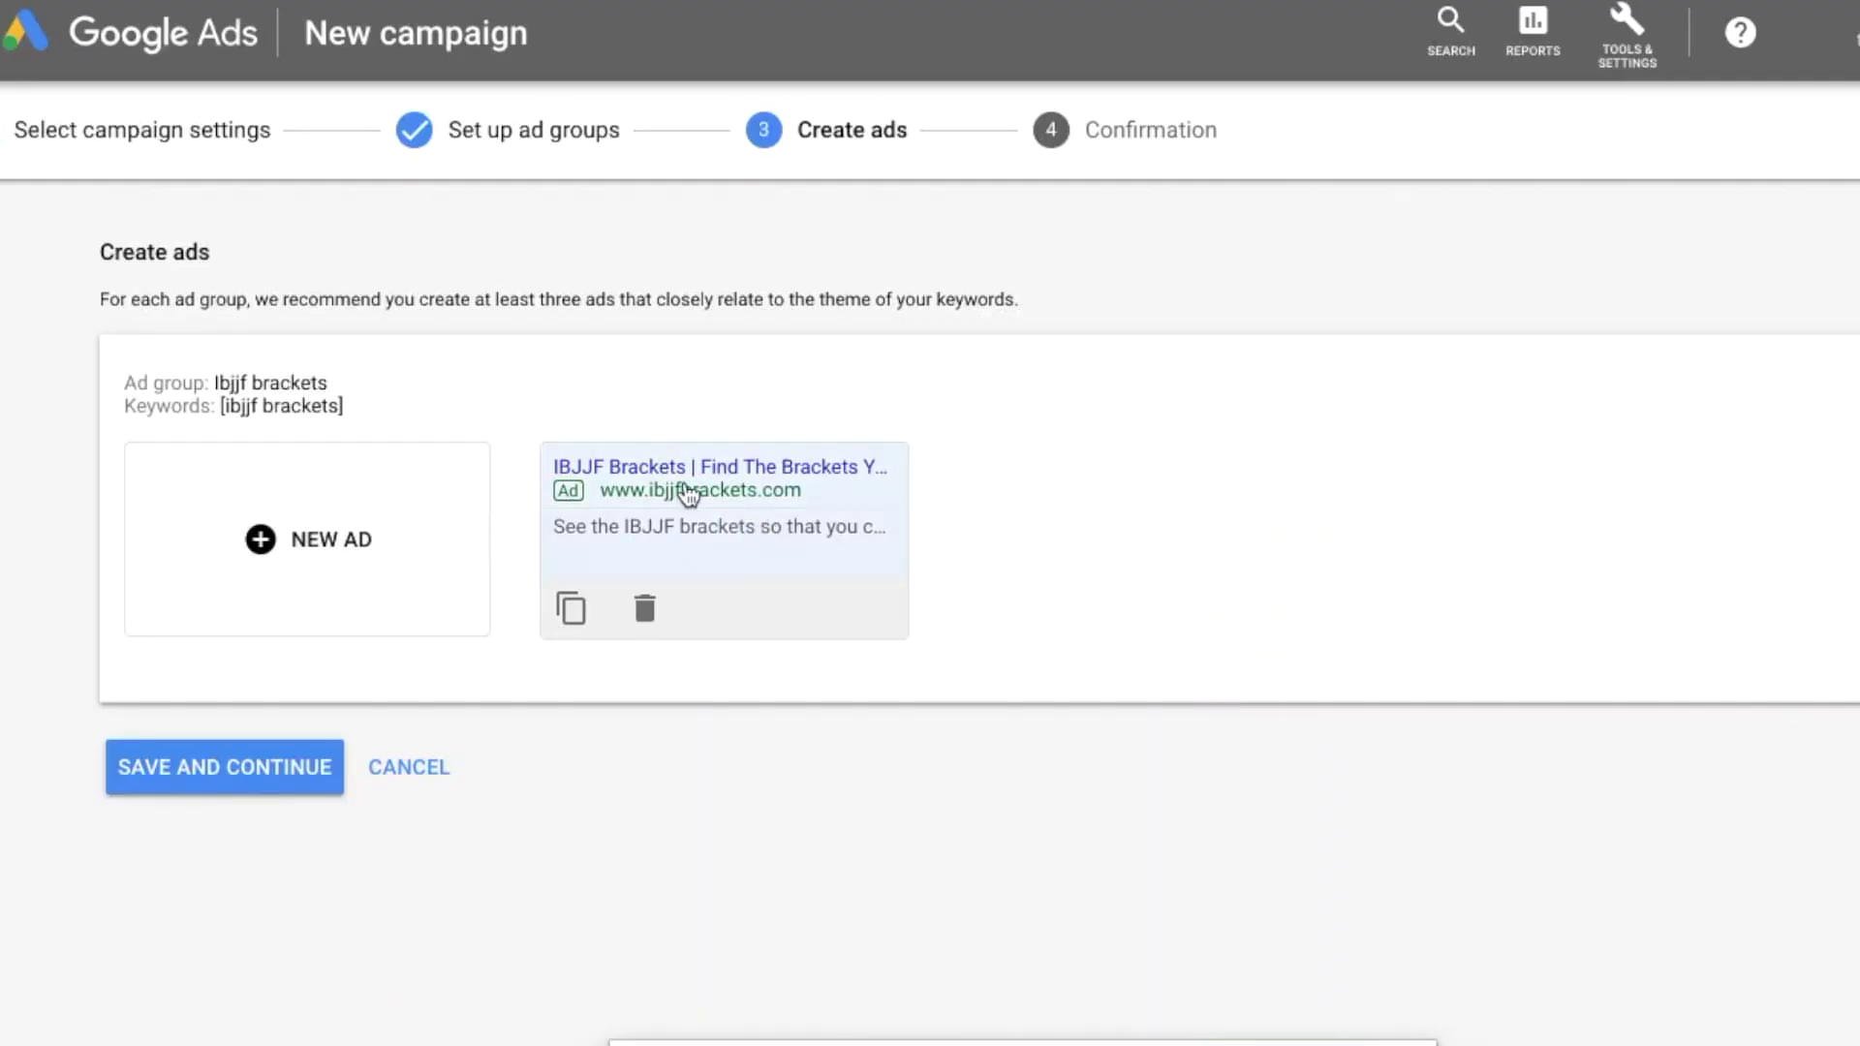
click(299, 547)
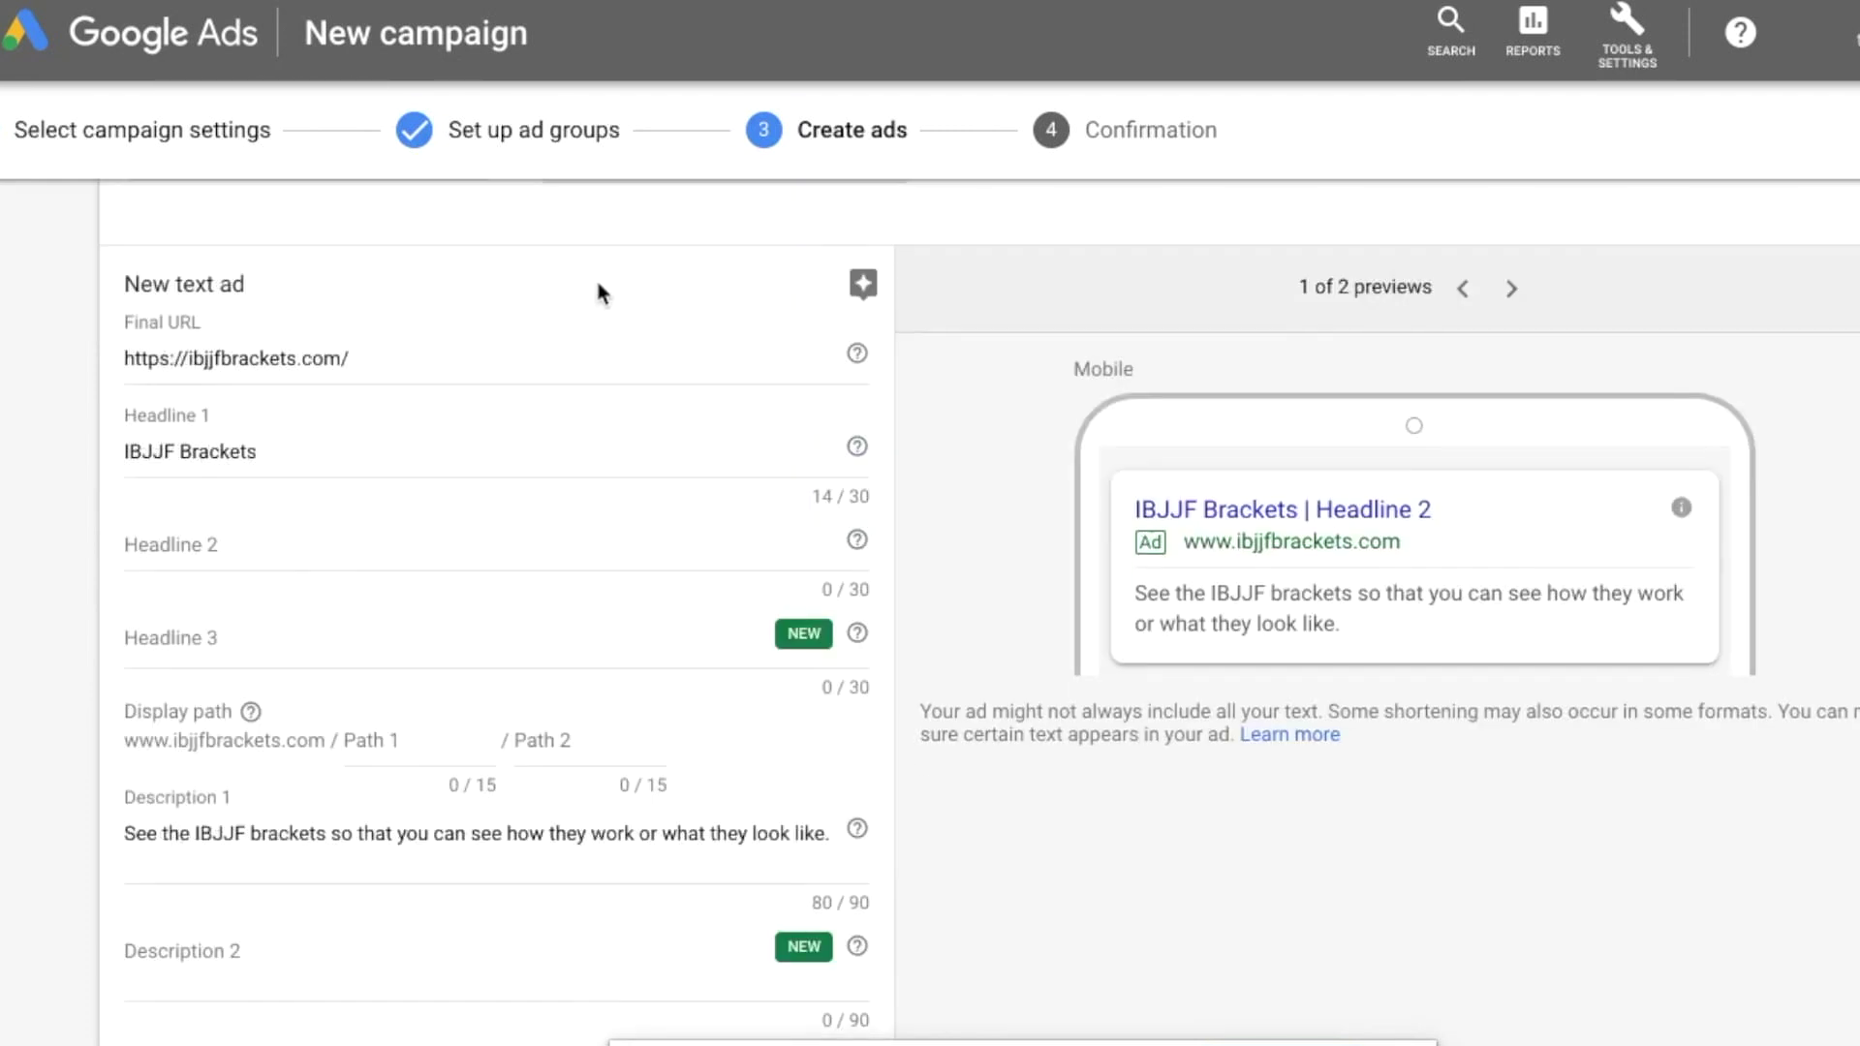
scroll(472, 369, down, 5)
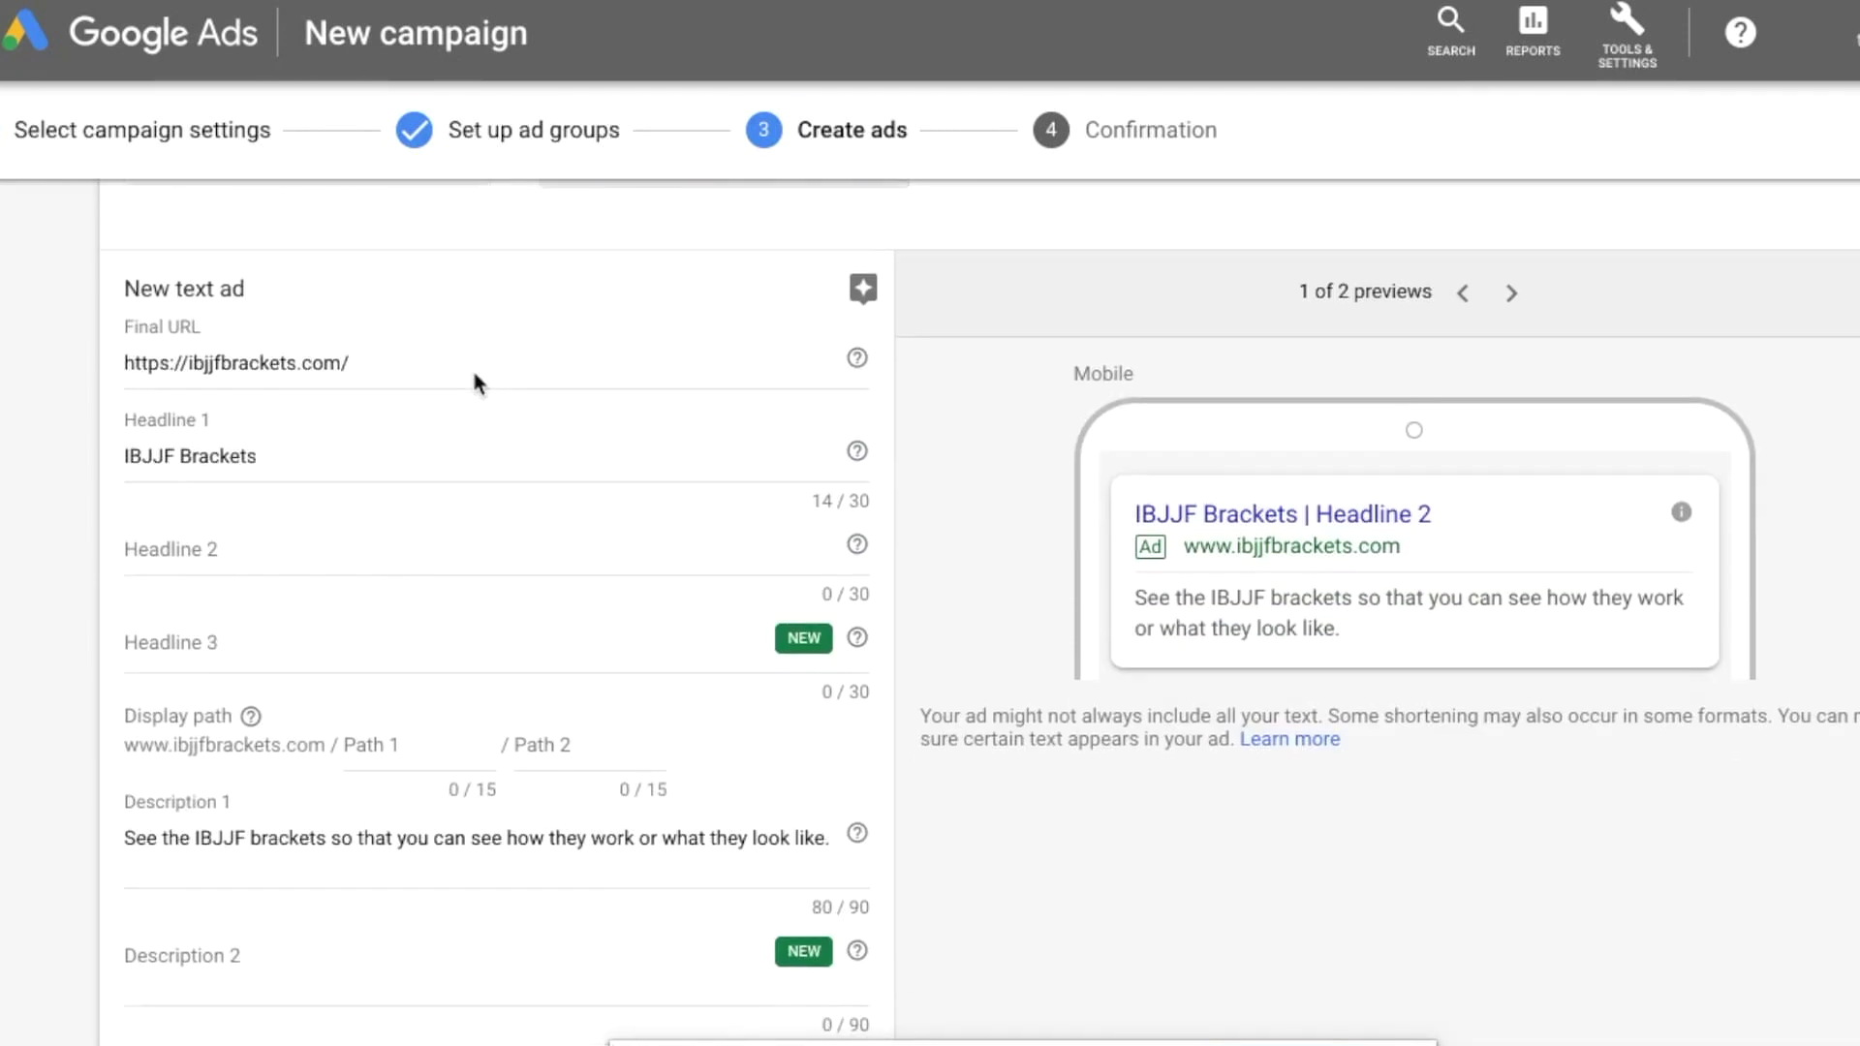
scroll(474, 374, up, 6)
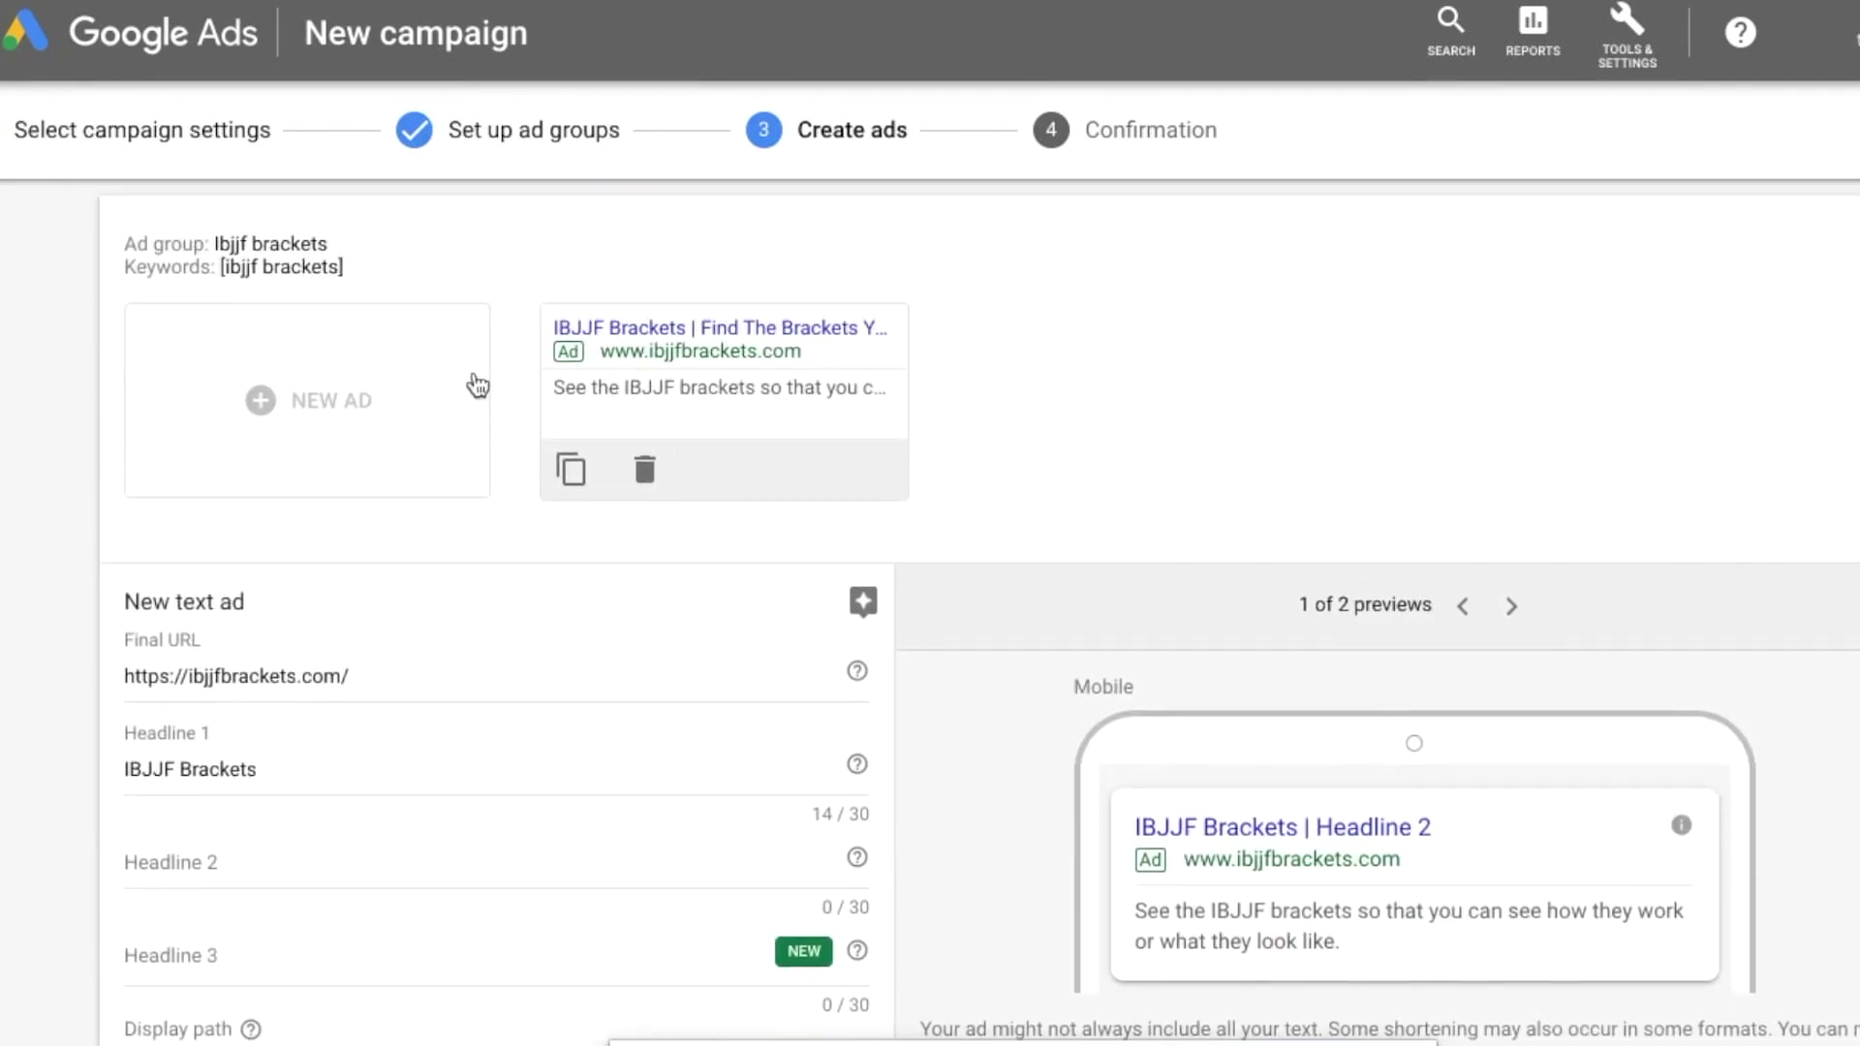
scroll(410, 725, down, 6)
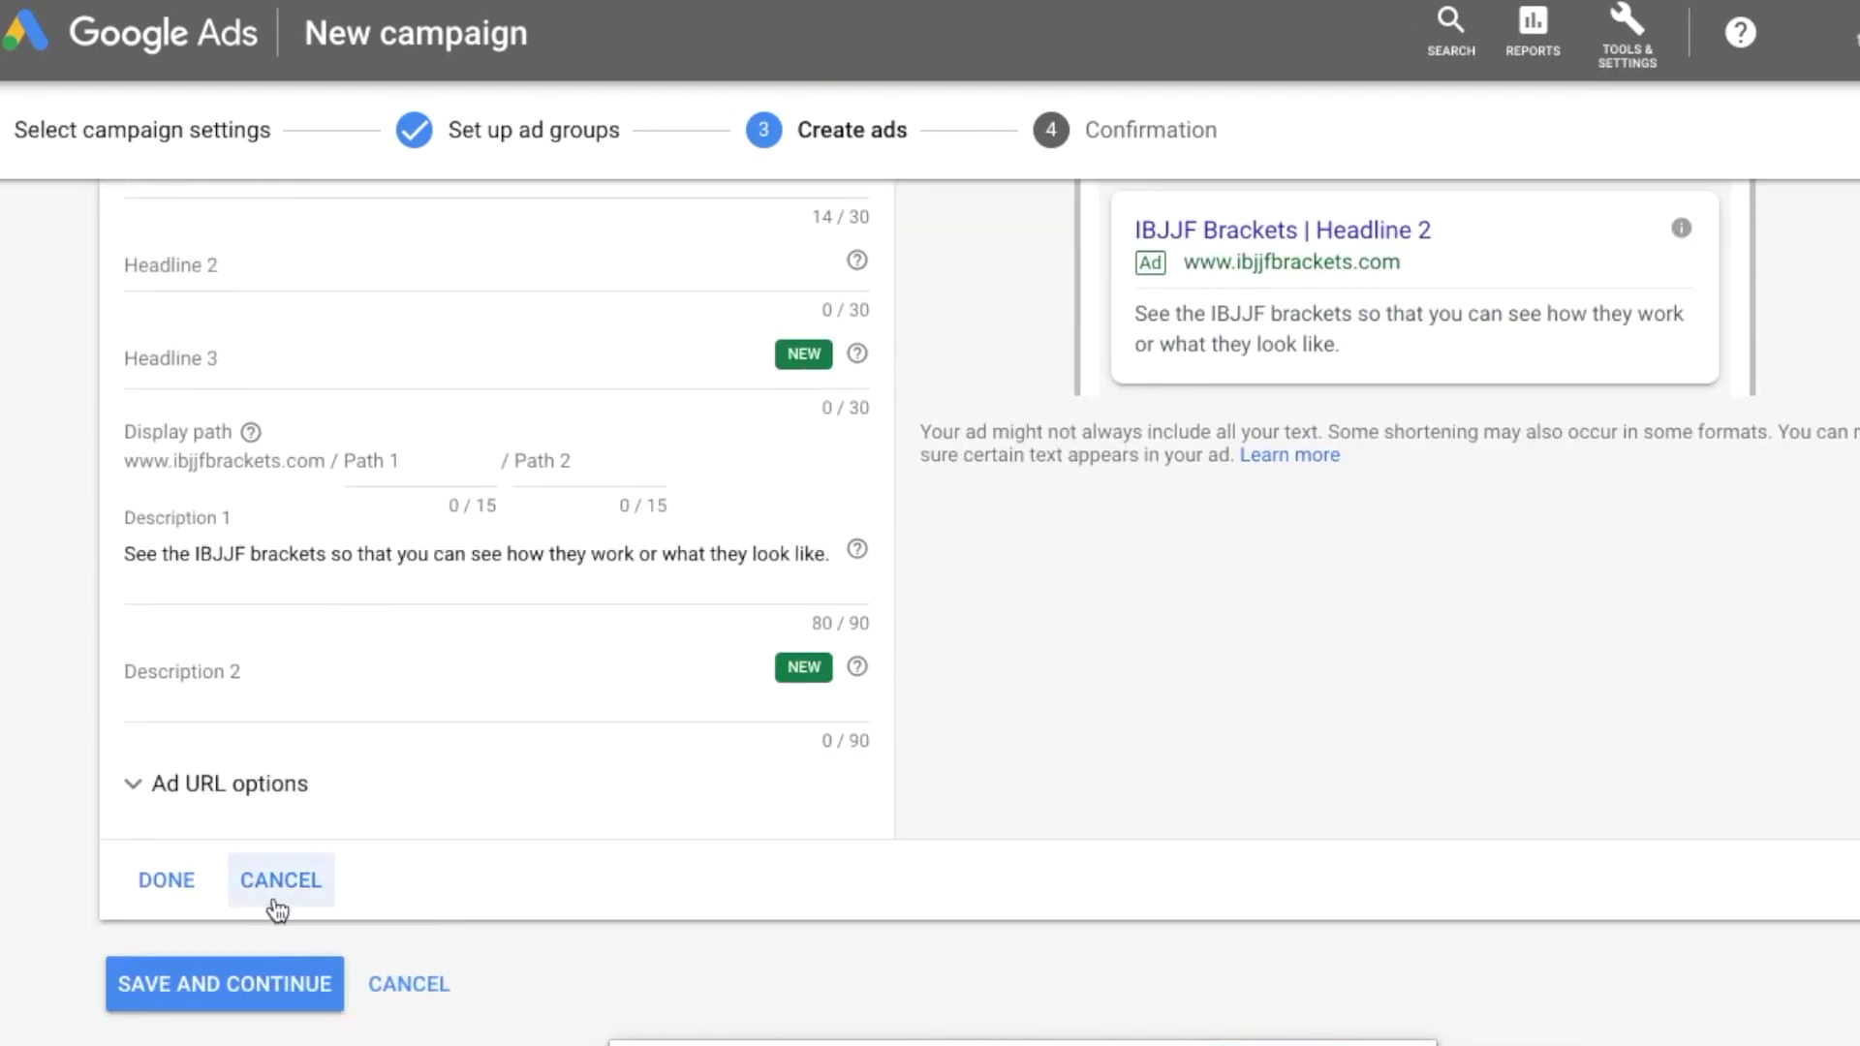
Step: Leave ad creation without saving the ads, and review the Ibjjf brackets ad group's keywords and ads
click(401, 982)
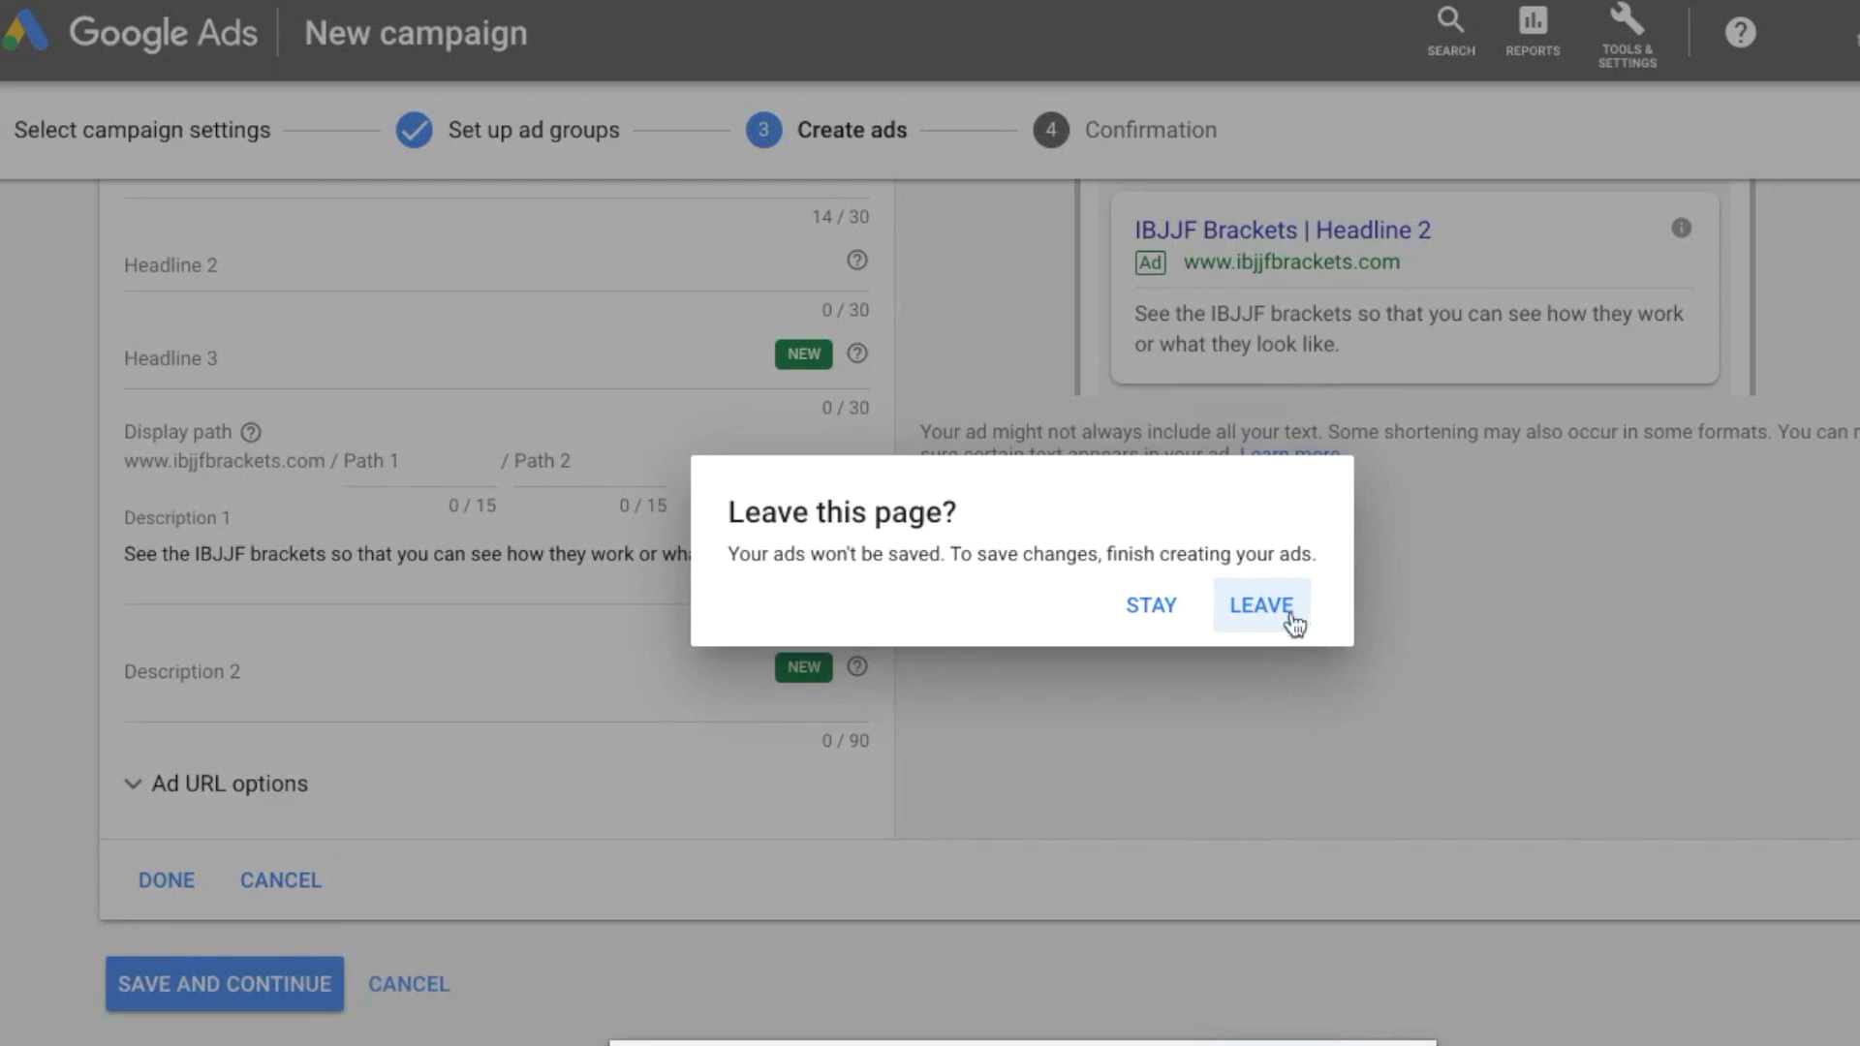
click(1298, 621)
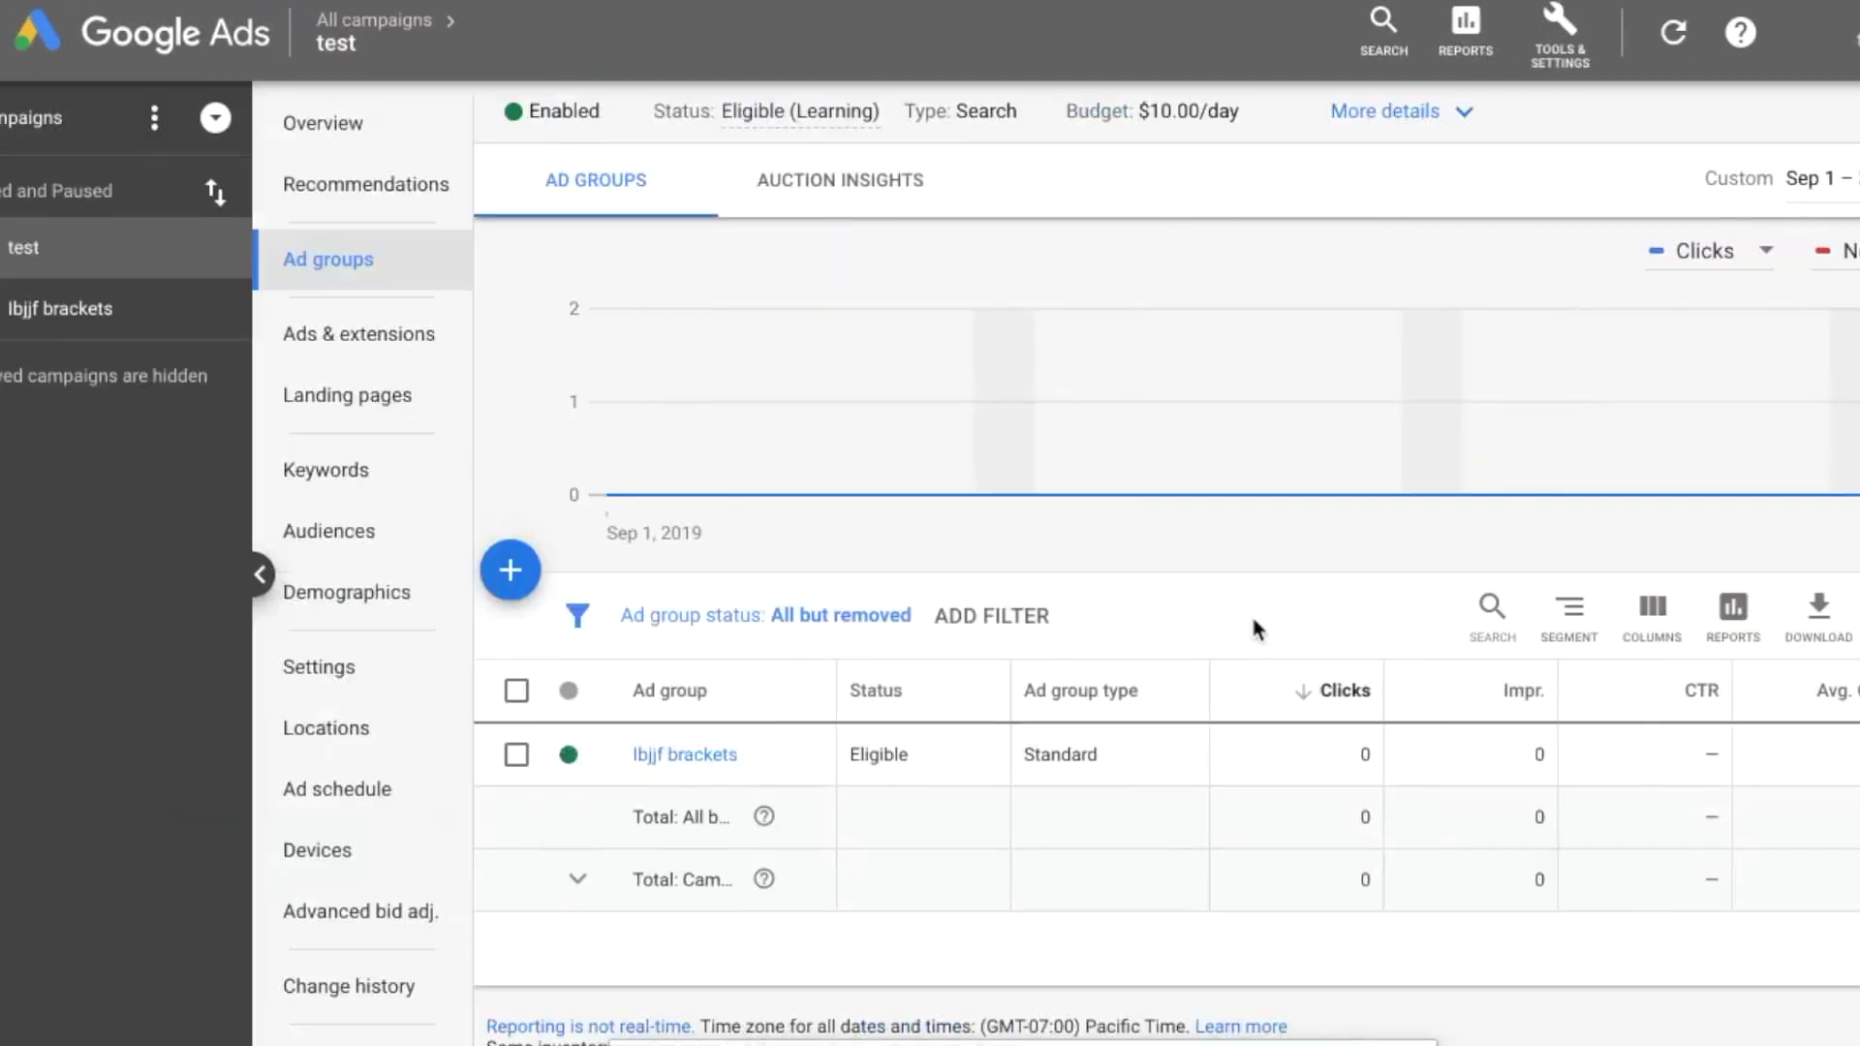
click(705, 765)
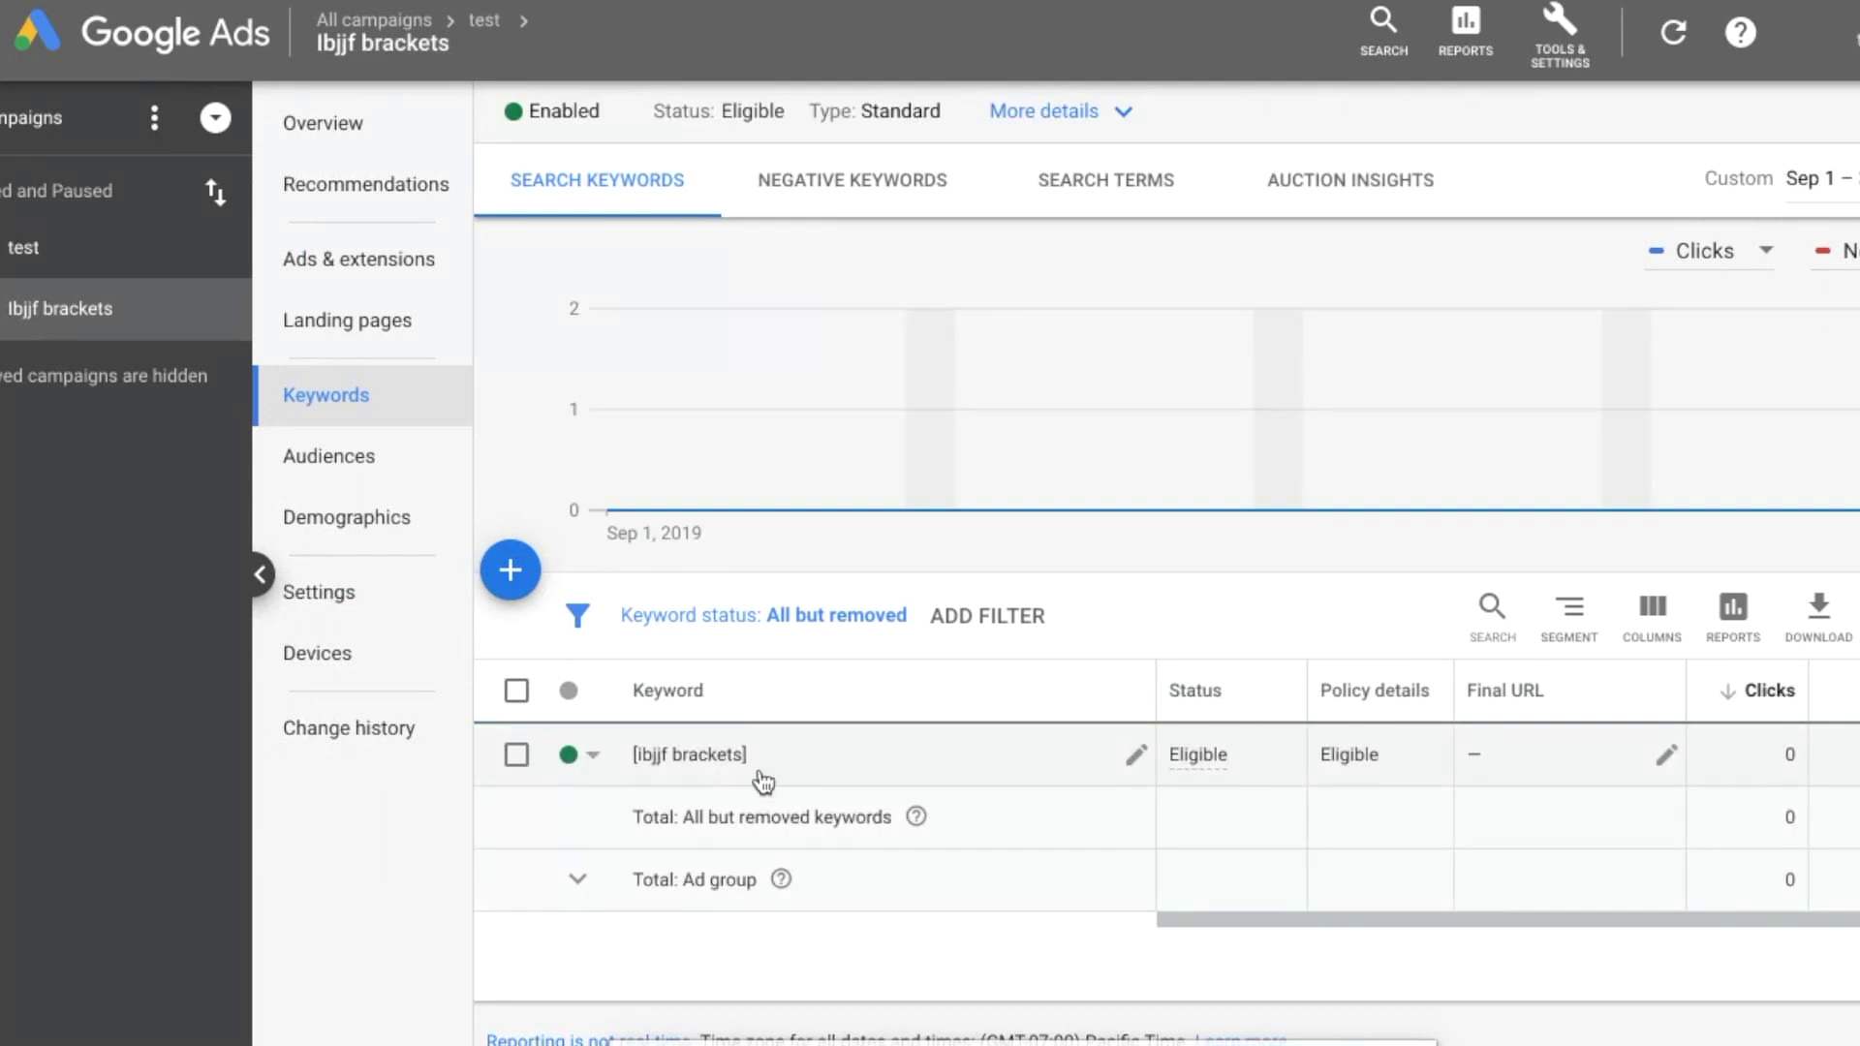
click(431, 281)
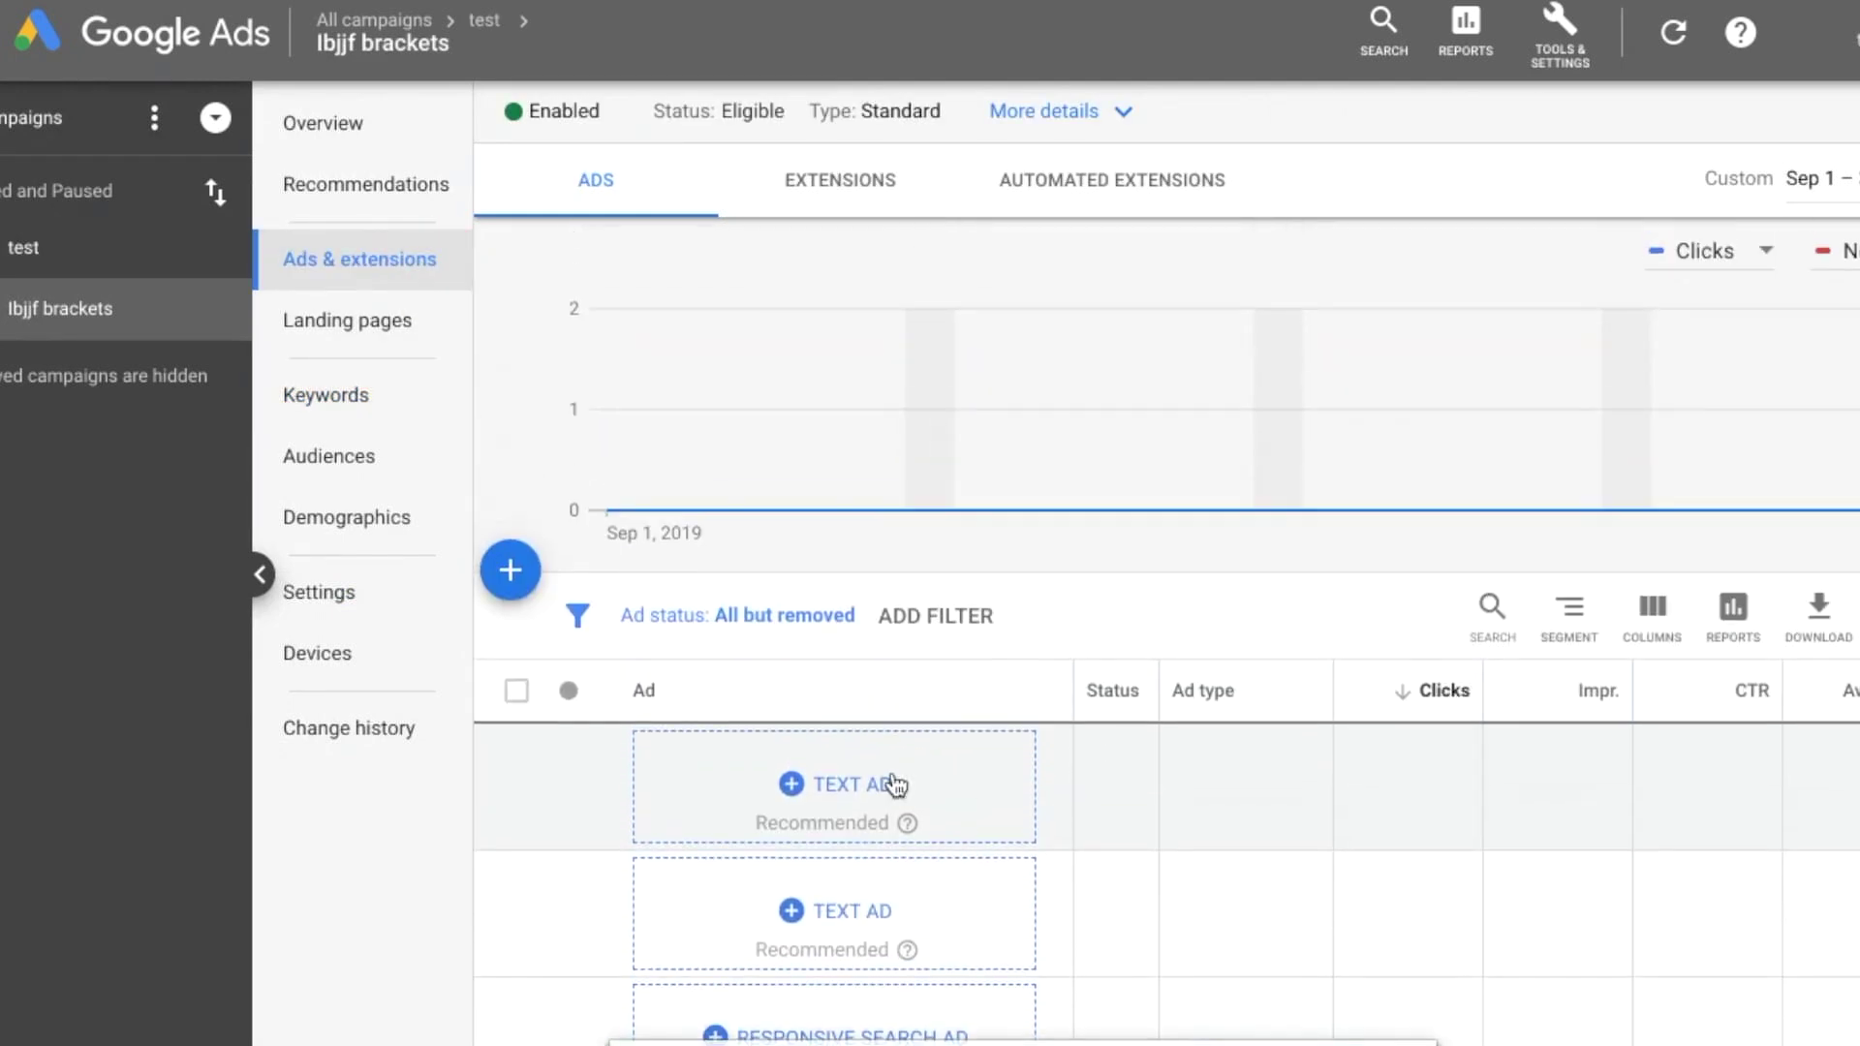
Step: Switch to the Google results for "ibjjf brackets" and examine the ibjjfbrackets.com listing and its landing page
scroll(896, 765, down, 2)
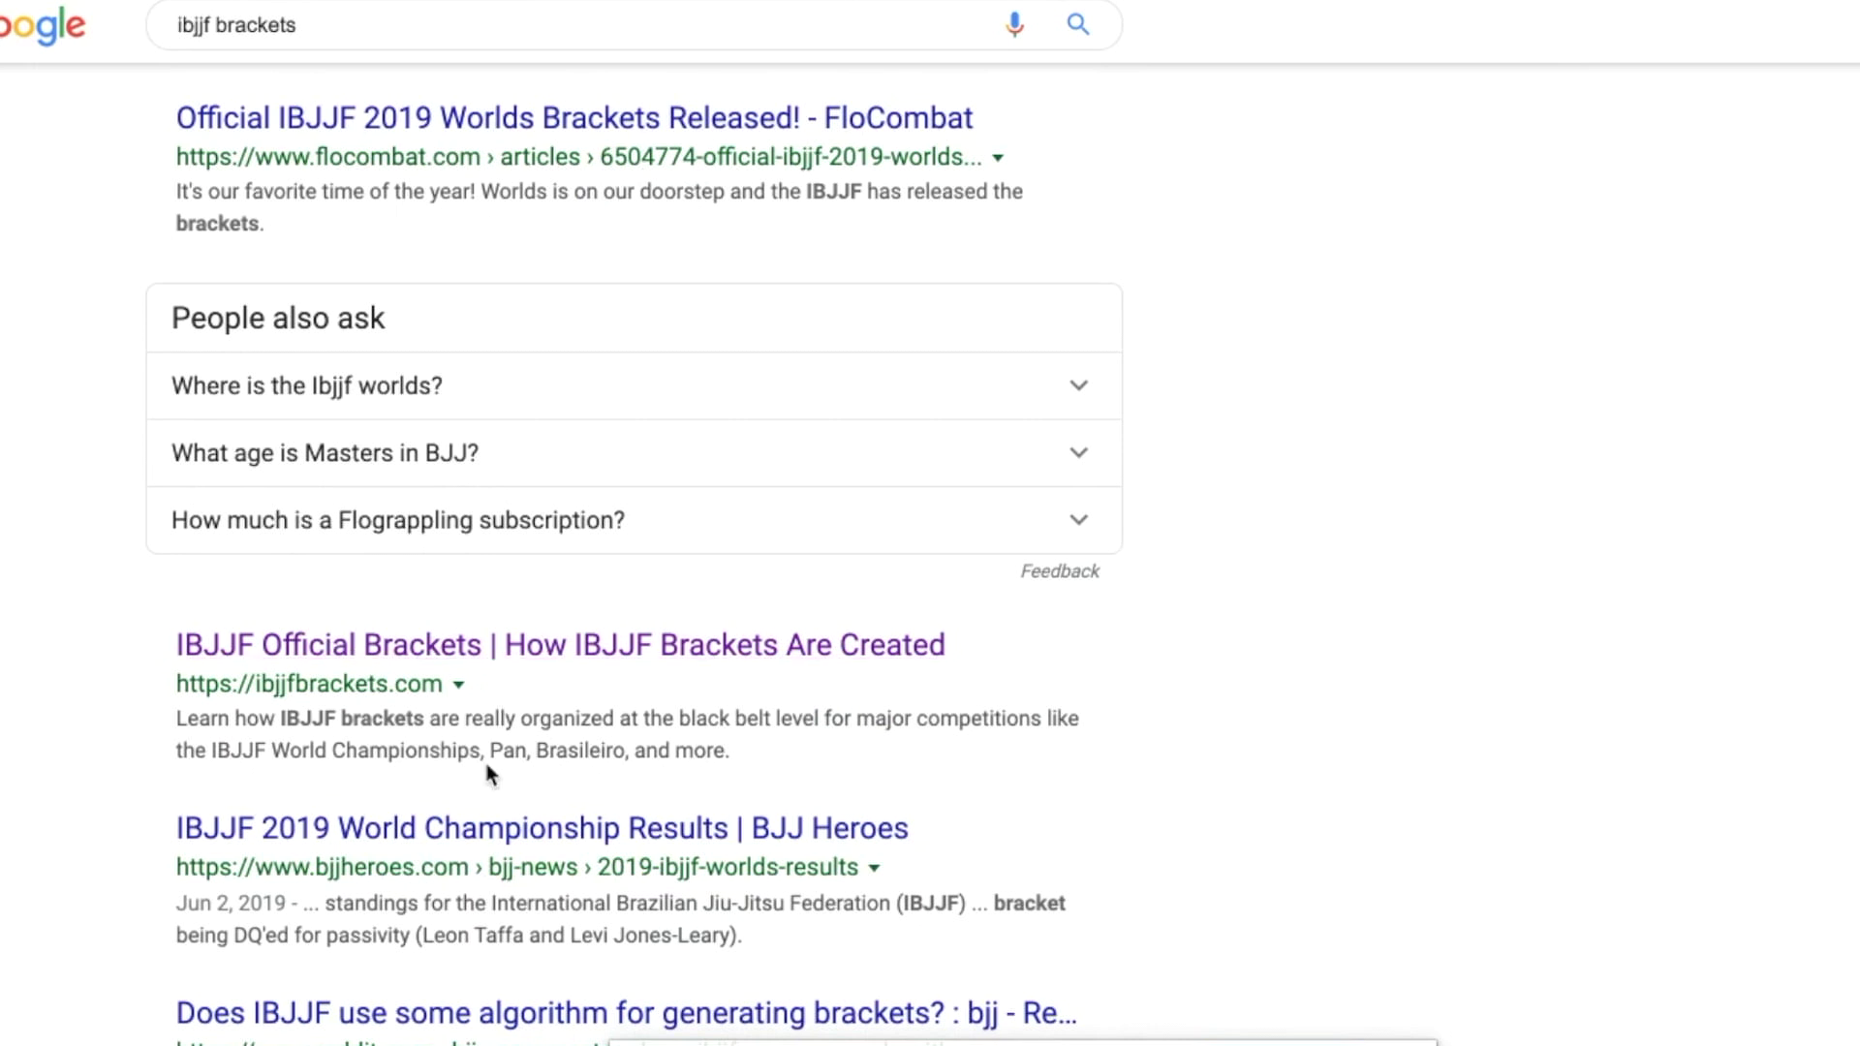
drag(757, 760, 154, 643)
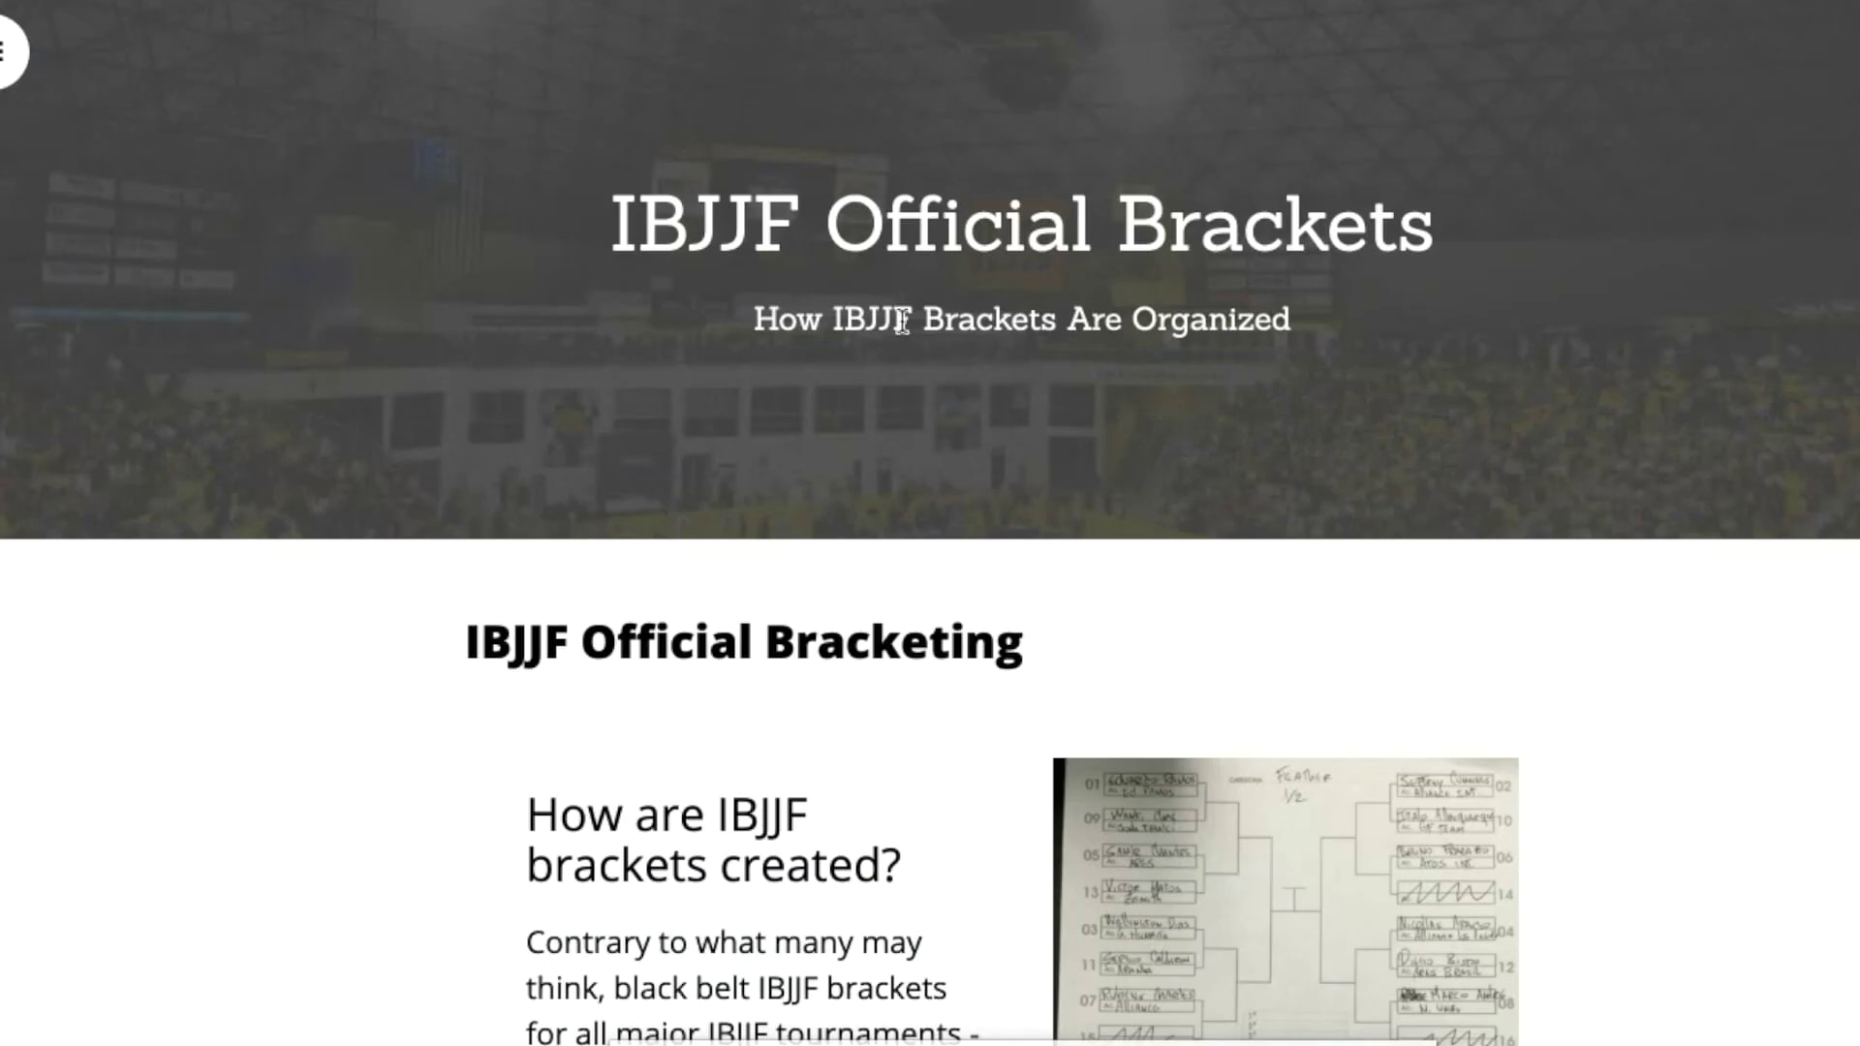
scroll(884, 463, down, 1)
scroll(852, 417, up, 1)
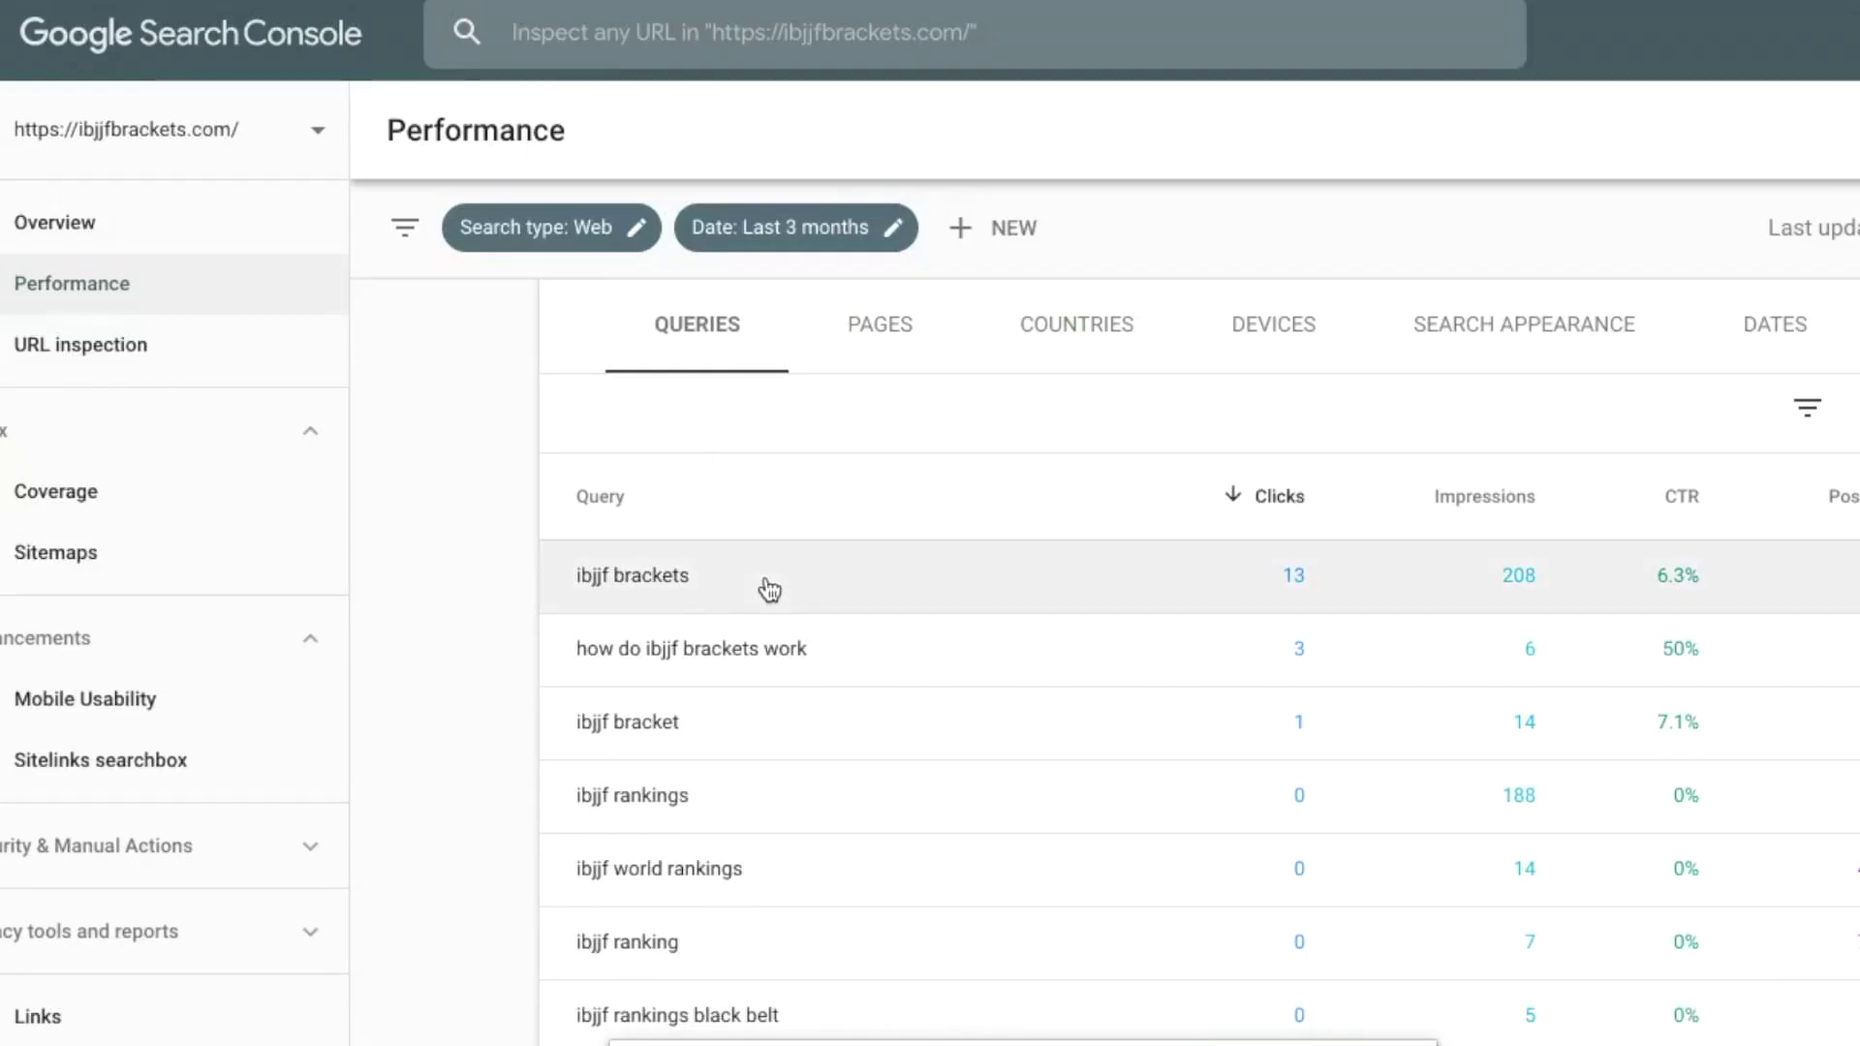
Step: Examine the clicks, impressions, CTR and position graph for ibjjfbrackets.com over the last 3 months in Google Search Console
scroll(770, 589, up, 6)
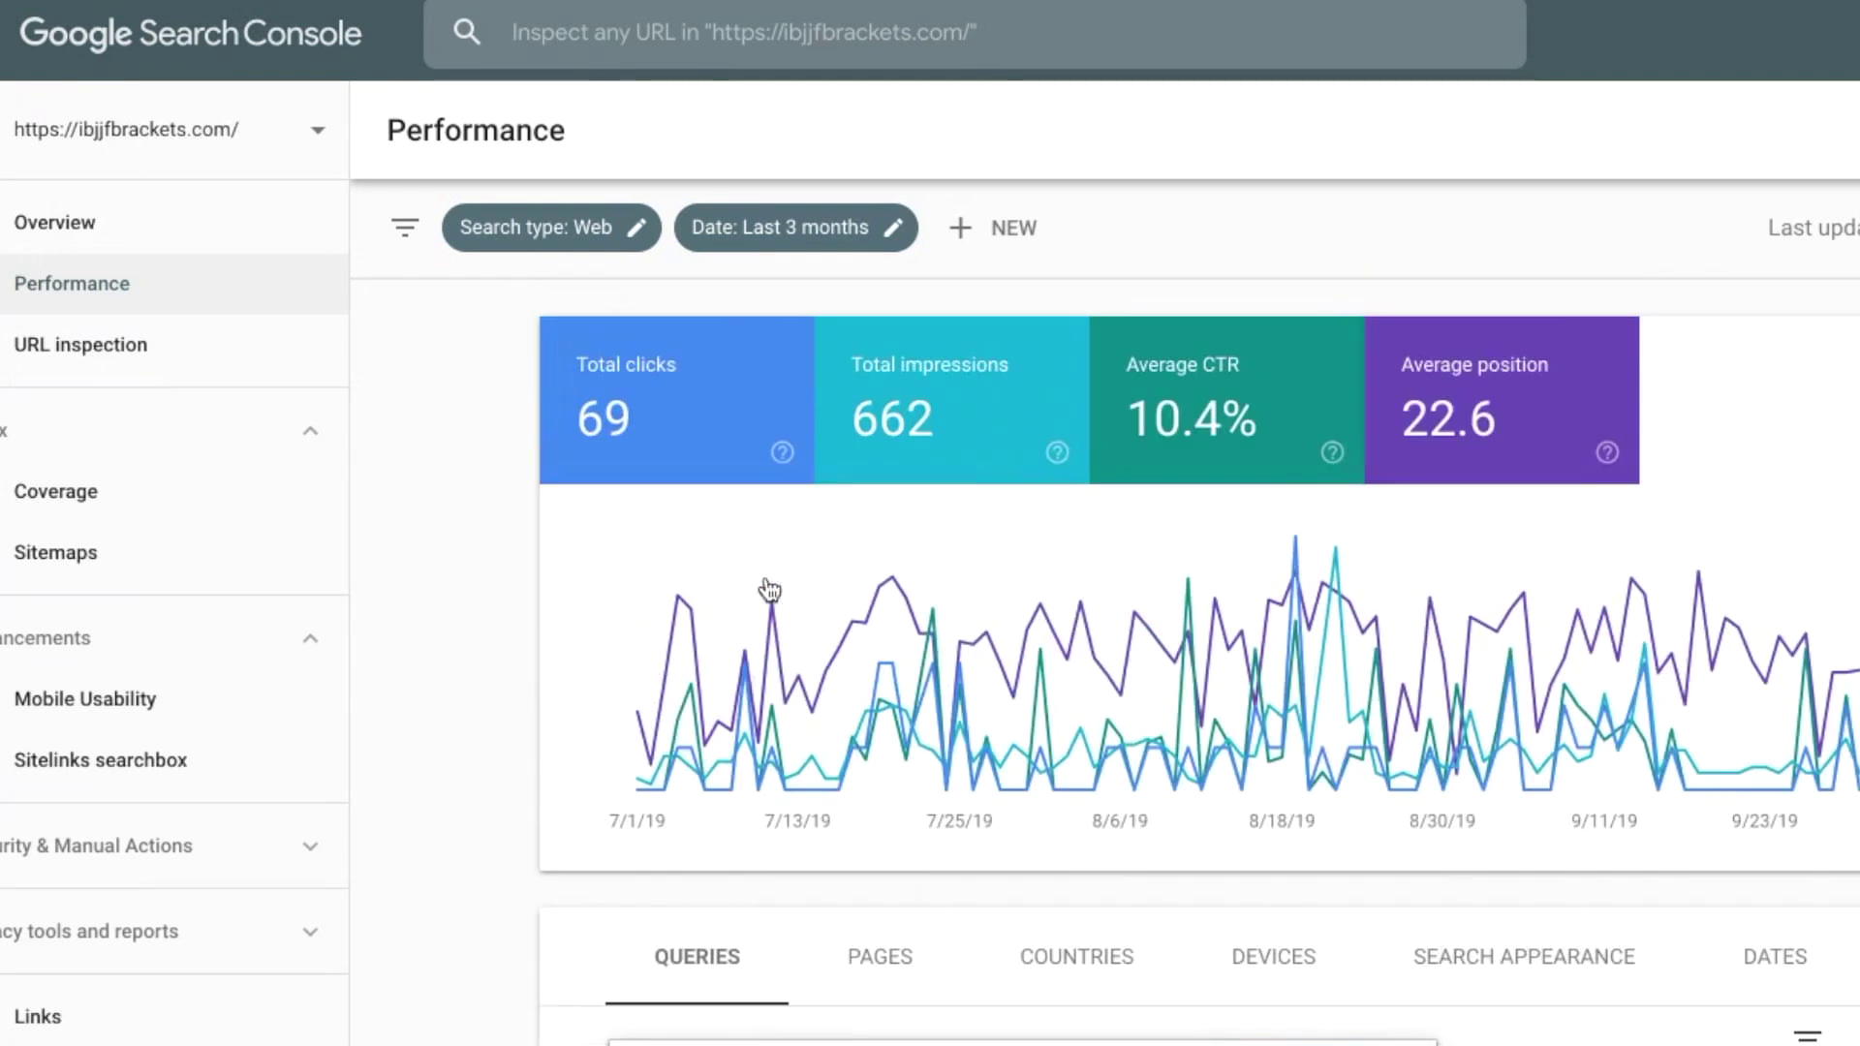
mouse_move(1160, 601)
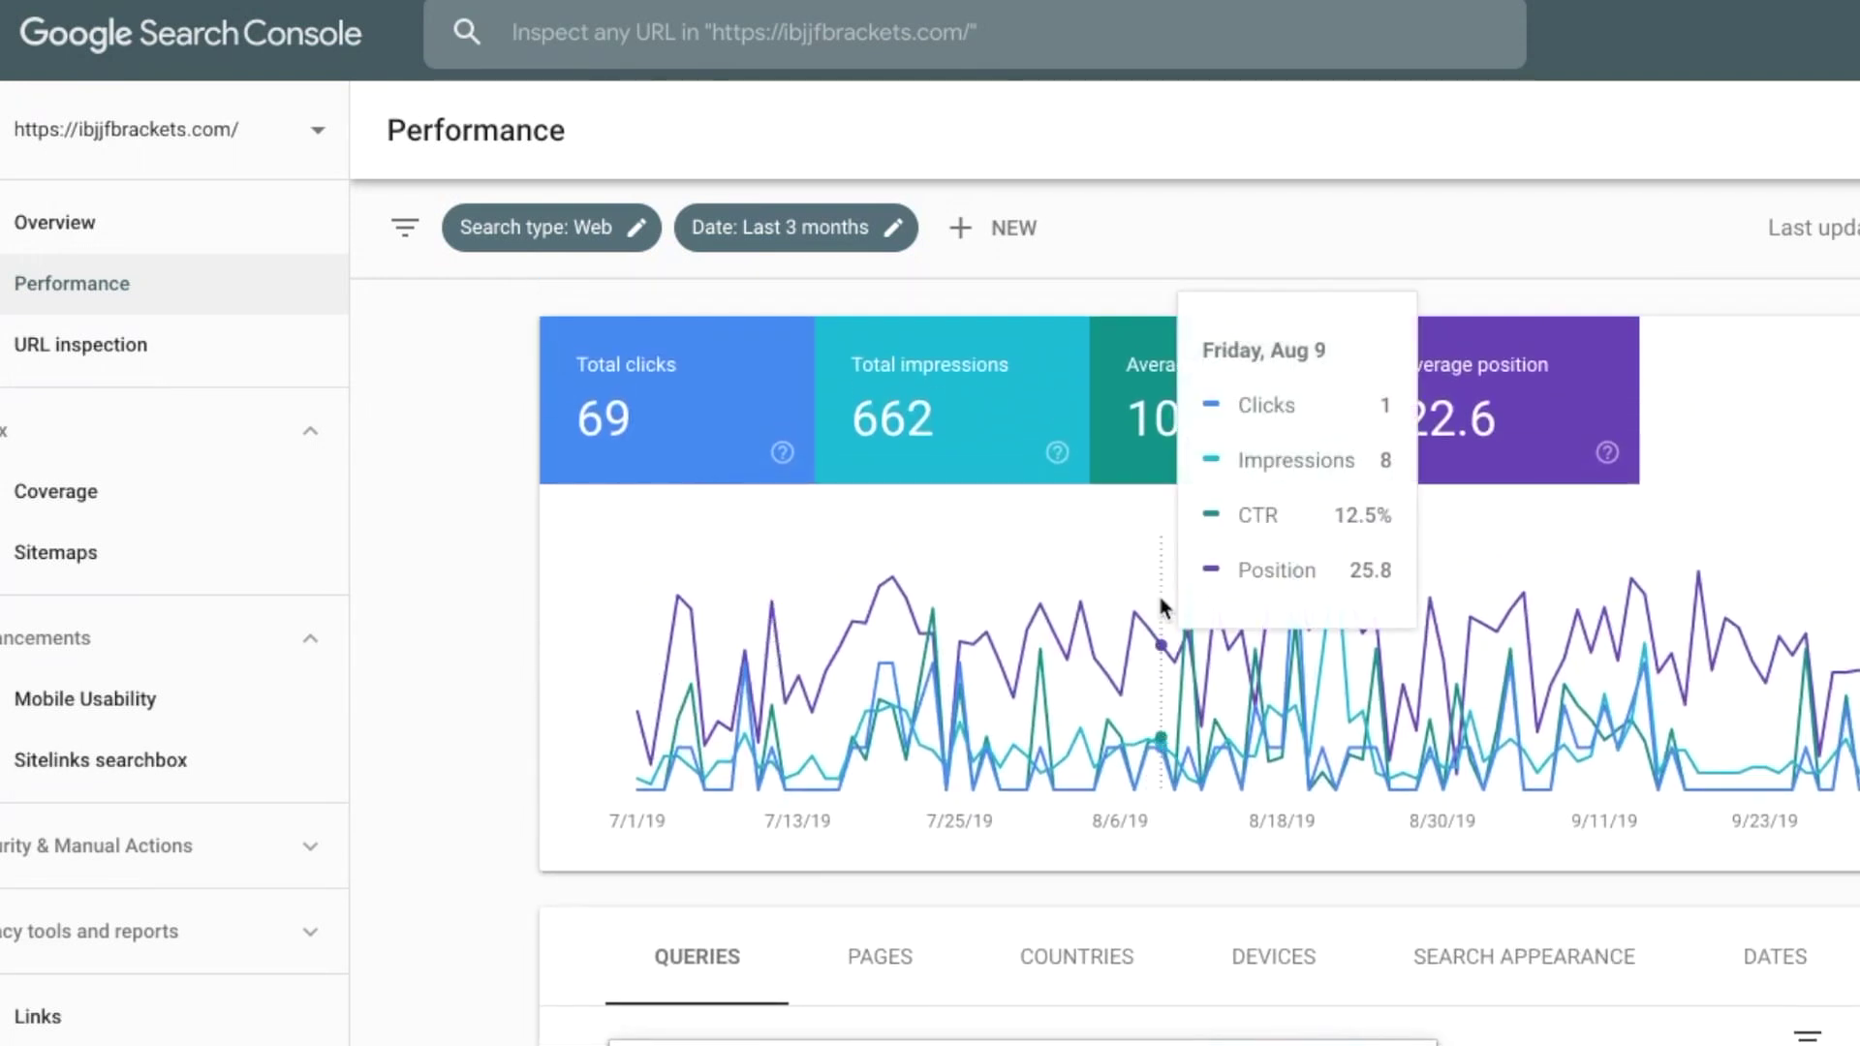